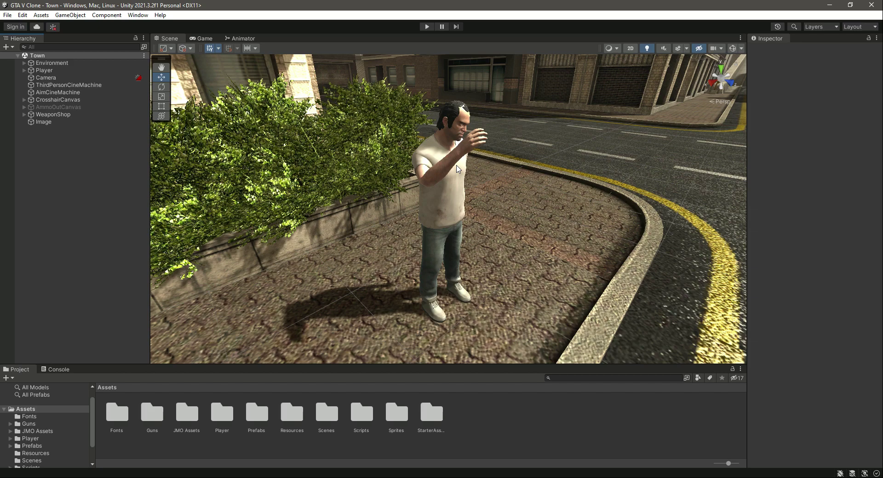
Create a UI canvas in the Town scene and name it InventoryCanvas
right_click(77, 163)
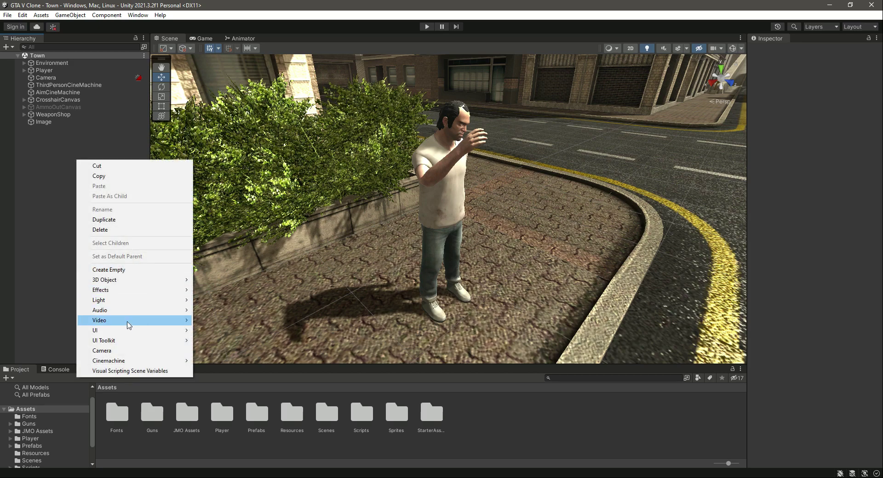
mouse_move(130, 335)
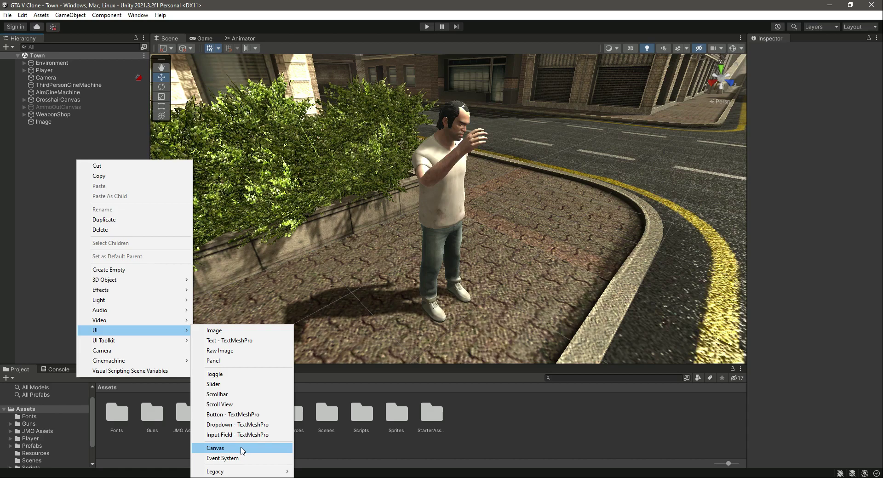
click(242, 451)
key(Home)
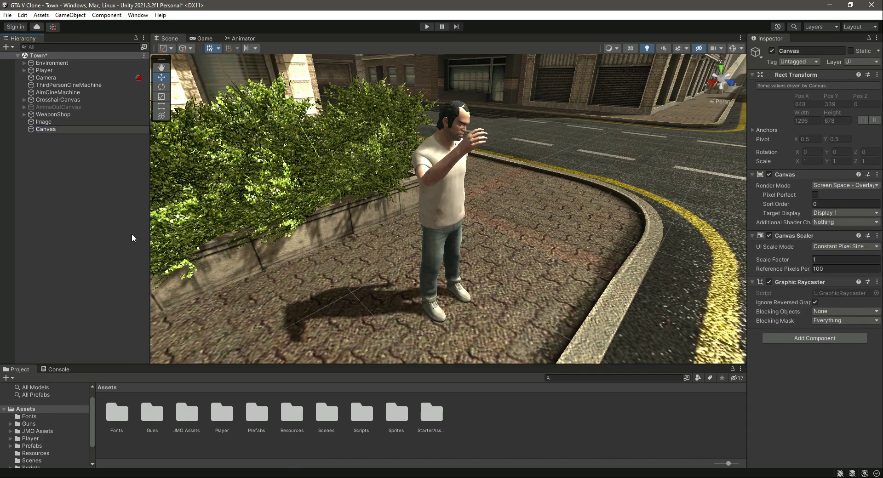
text(Inventory)
key(Return)
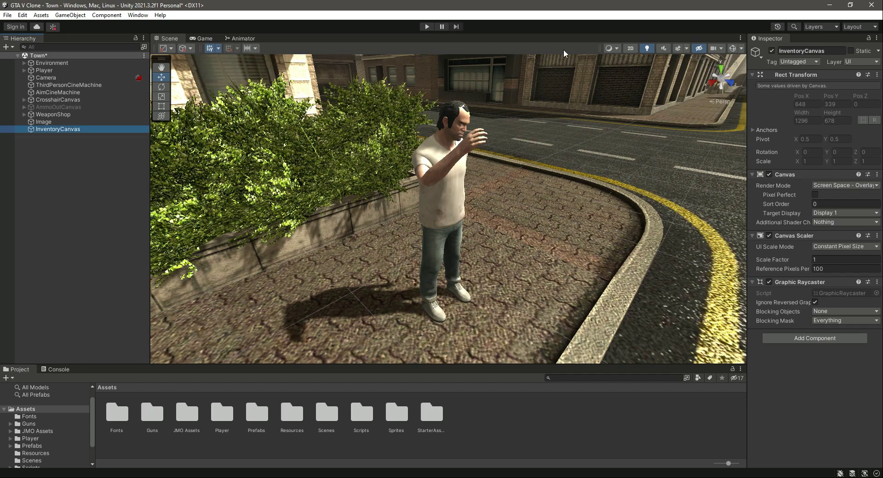
Set the Scene view to 2D with the Rect tool active and frame the InventoryCanvas
click(170, 41)
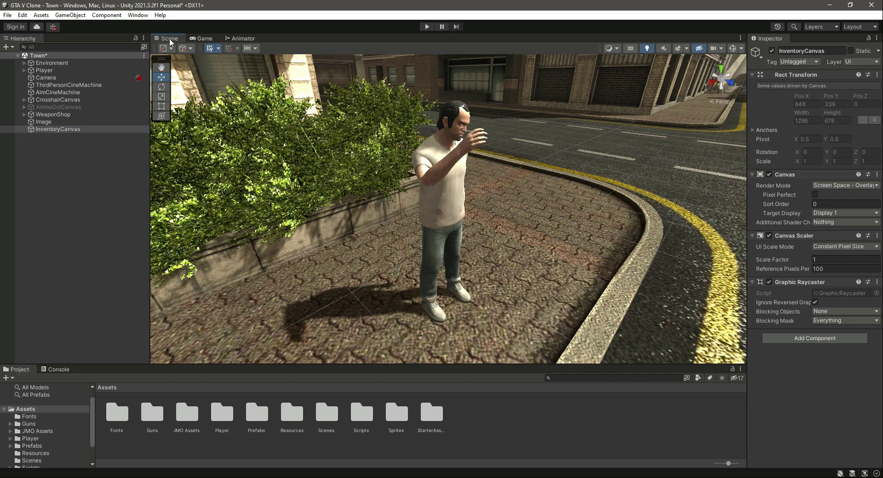
click(630, 49)
key(t)
double_click(56, 129)
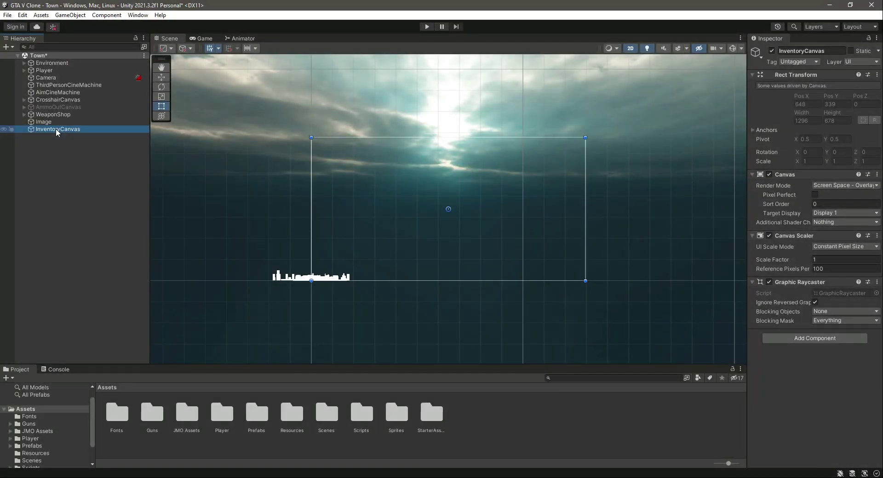
Add a UI panel as a child of InventoryCanvas and name it Inventory
right_click(56, 128)
mouse_move(114, 313)
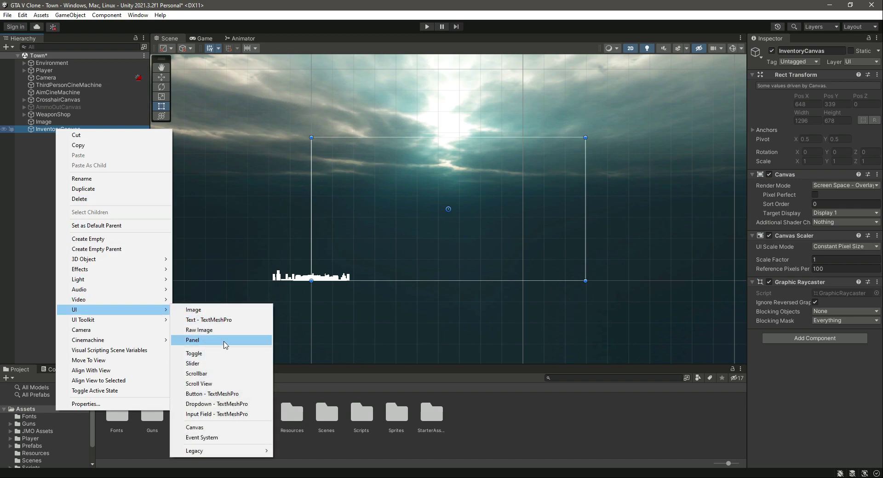
click(224, 340)
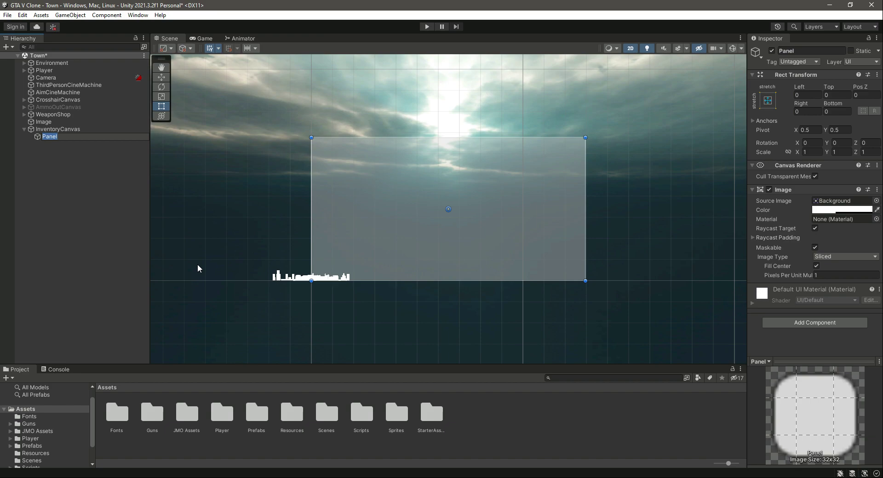
text(Inventory)
key(Return)
Set the Inventory panel's image color to black (000000) with alpha 0
click(842, 210)
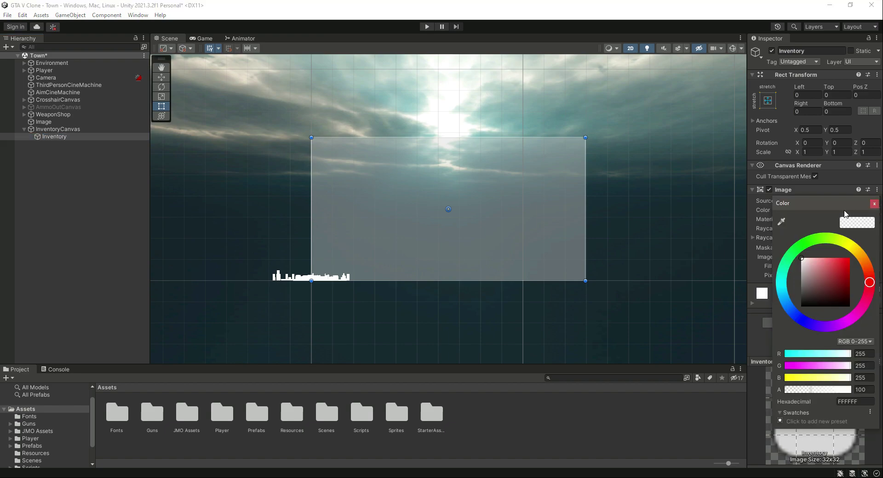
click(801, 306)
drag(809, 391, 798, 391)
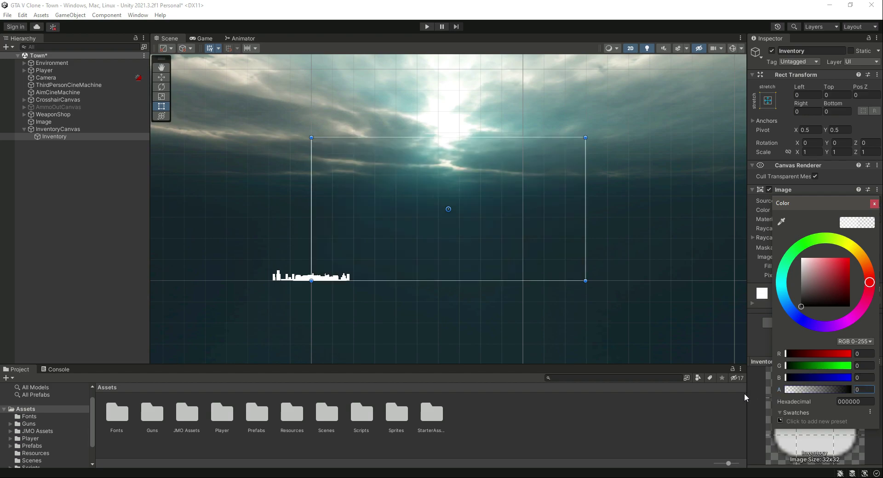
click(874, 203)
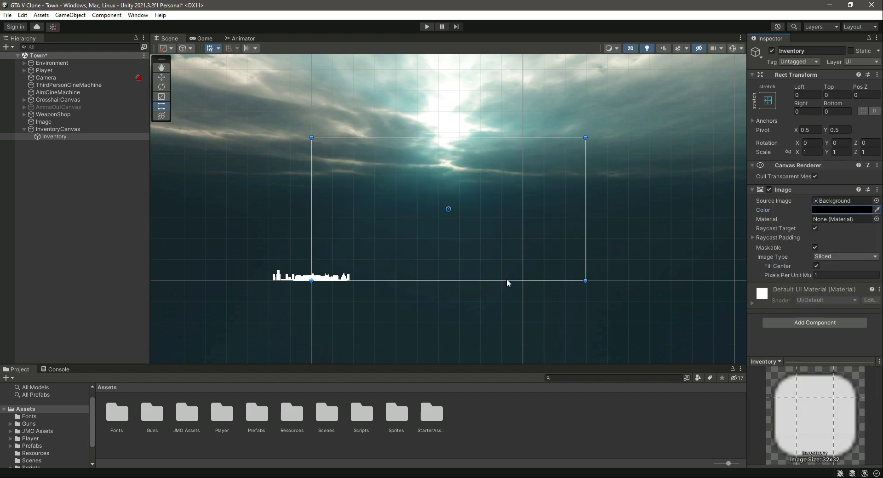
Add a UI panel as a child of the Inventory panel and name it Menu
right_click(54, 140)
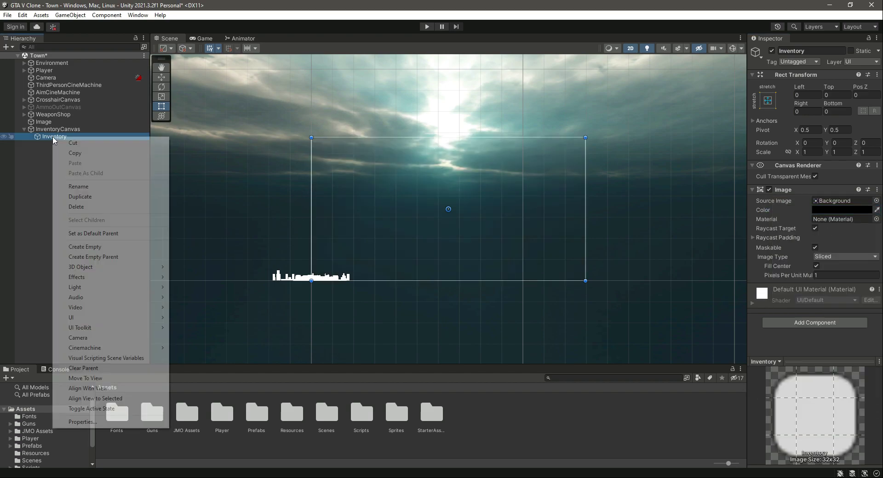
mouse_move(118, 322)
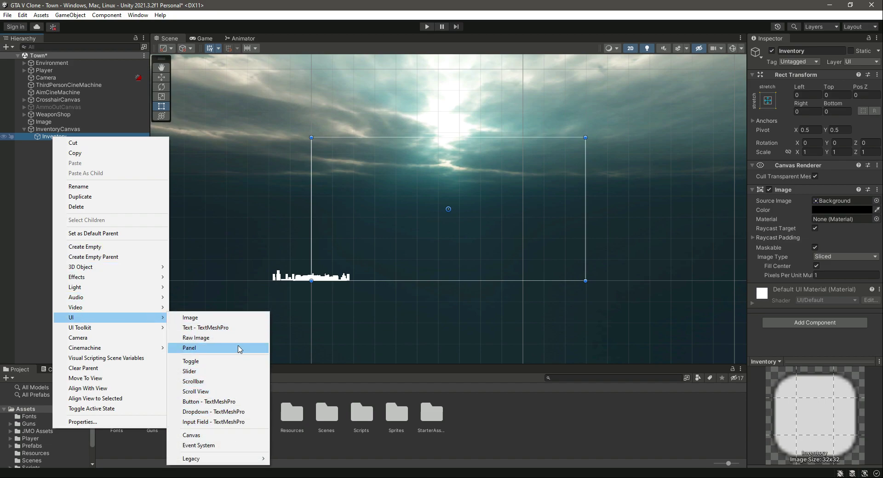
click(238, 348)
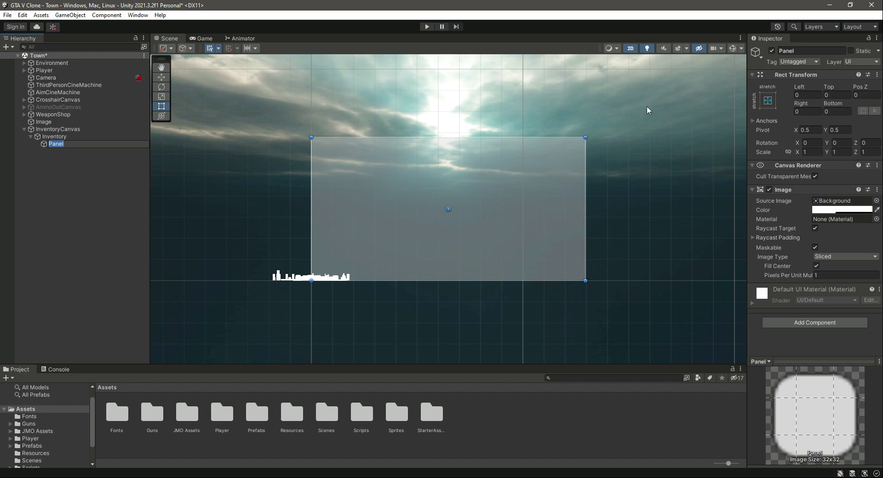
text(Menu)
key(Return)
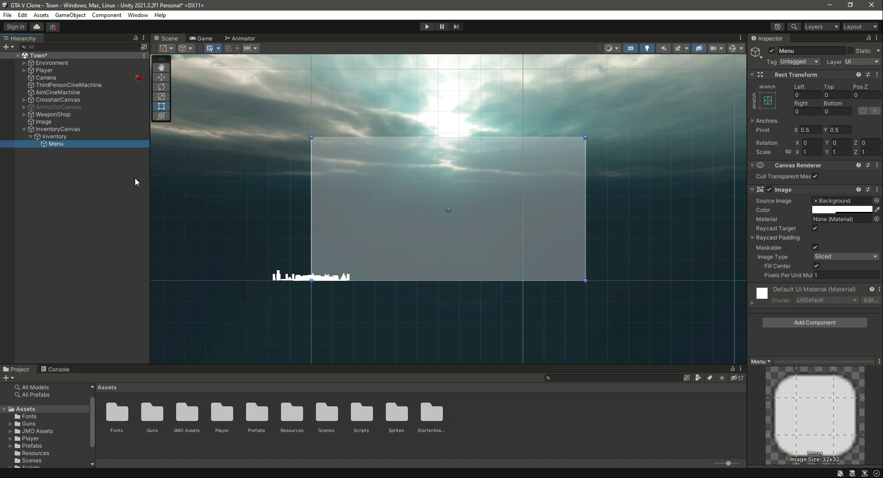
Set the Menu panel's image color to black (000000) with alpha 122
click(828, 210)
drag(805, 282, 800, 305)
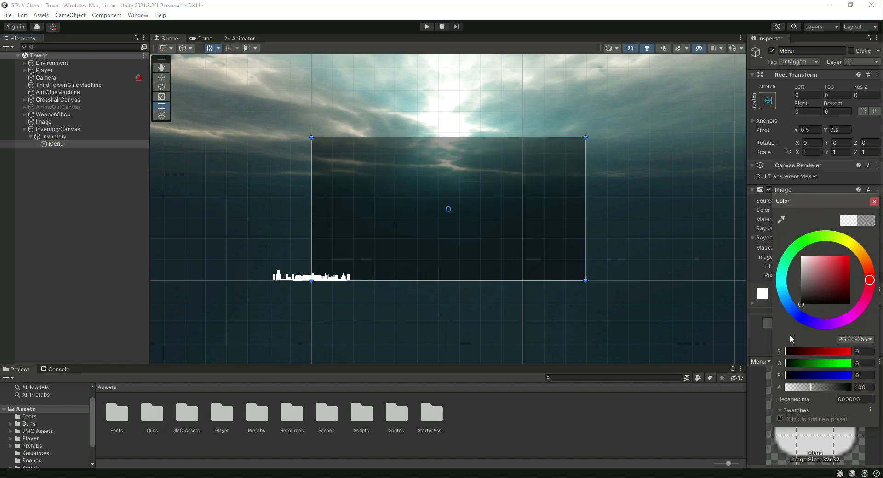
click(814, 387)
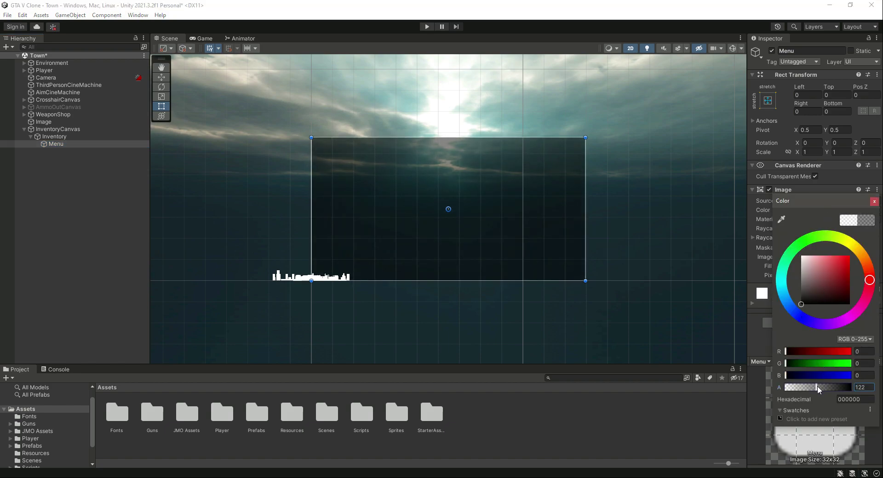
click(874, 201)
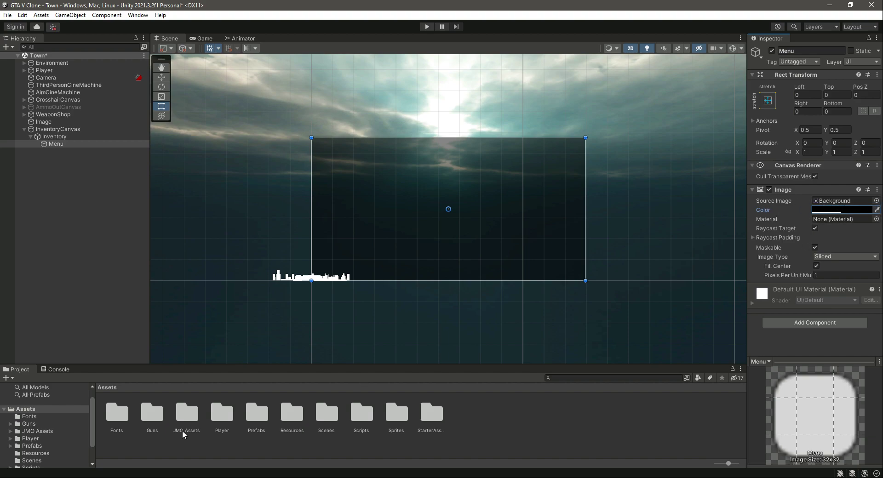
Assign the new-moon sprite from the Sprites folder as the Menu panel's source image
scroll(44, 453, down, 2)
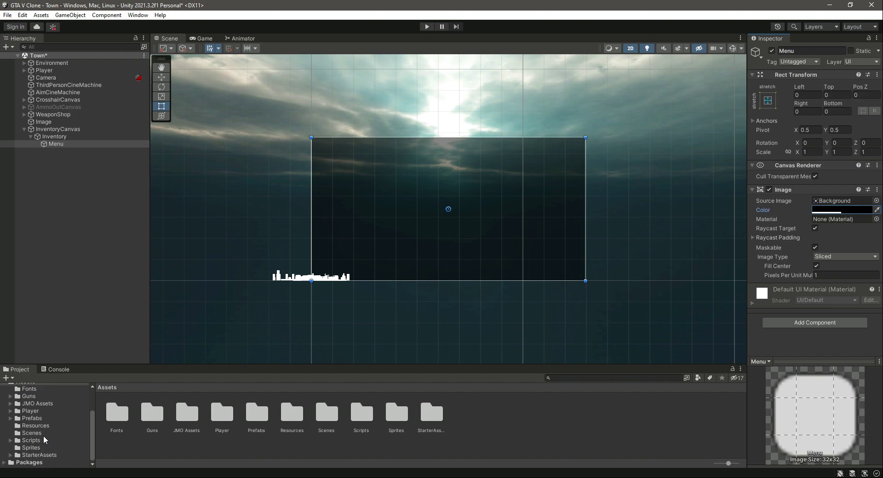
click(36, 448)
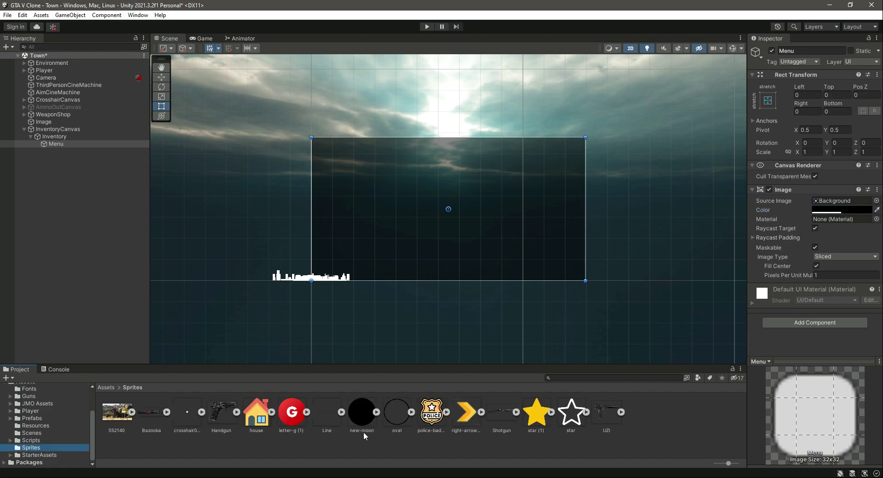
drag(361, 414, 834, 203)
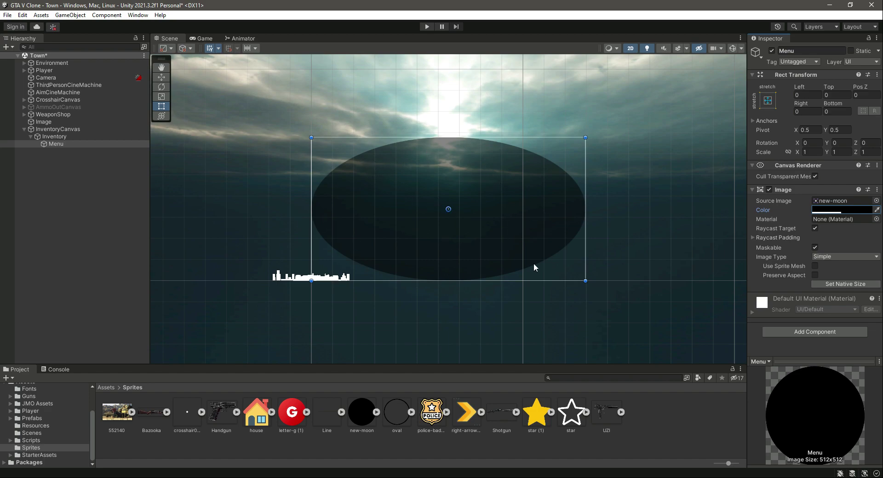
Narrow the Menu panel from both sides into a near-circle, with left offset about 300 and right offset about 296
click(60, 144)
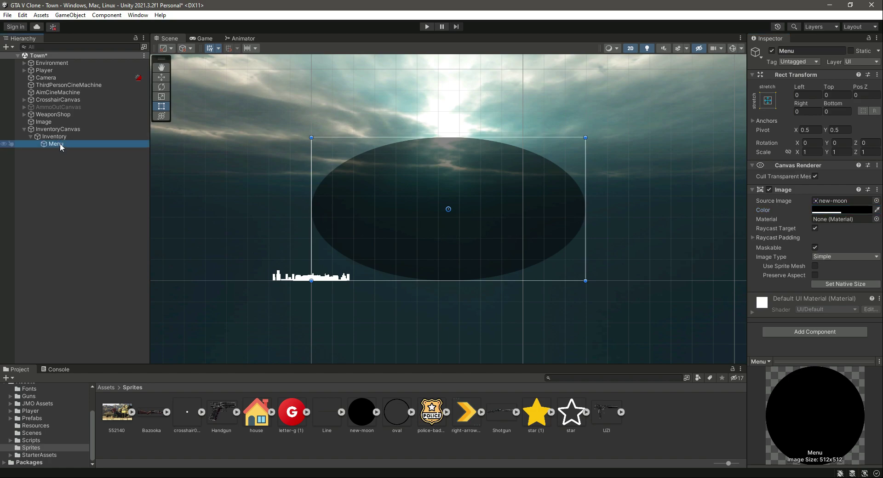
click(159, 127)
click(60, 144)
click(164, 112)
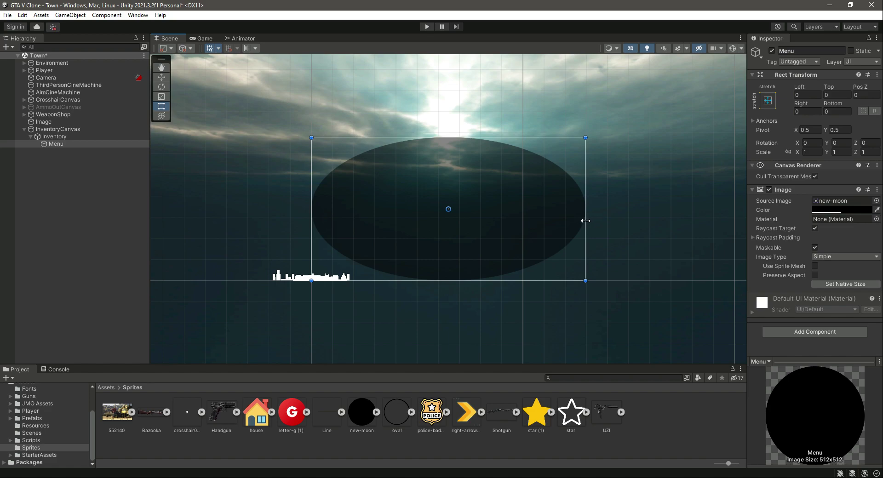
drag(585, 221, 523, 225)
drag(311, 239, 354, 243)
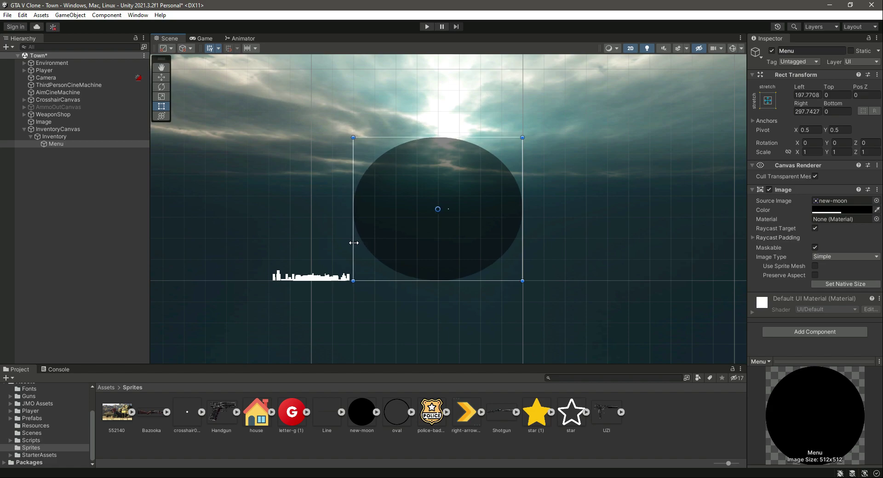
drag(524, 256, 544, 257)
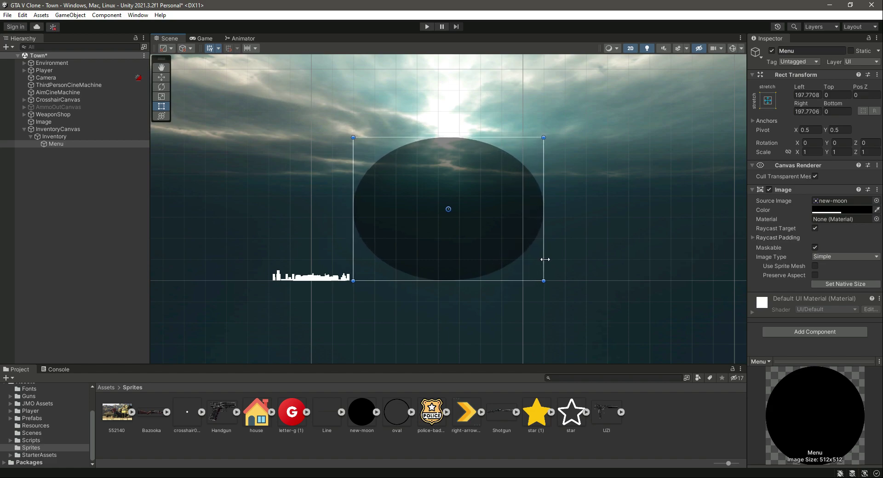
drag(353, 245, 374, 250)
drag(546, 248, 525, 249)
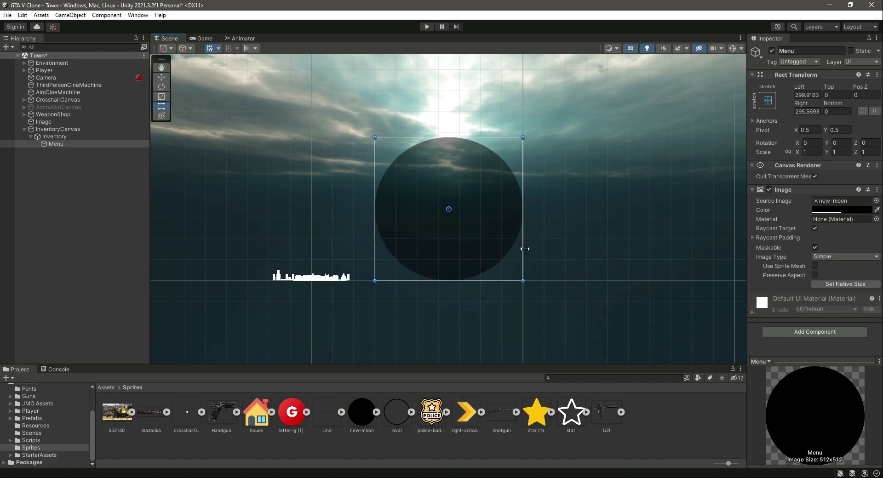
Turn on the Scene view gizmos and check the outlines of InventoryCanvas, Inventory and Menu
click(733, 48)
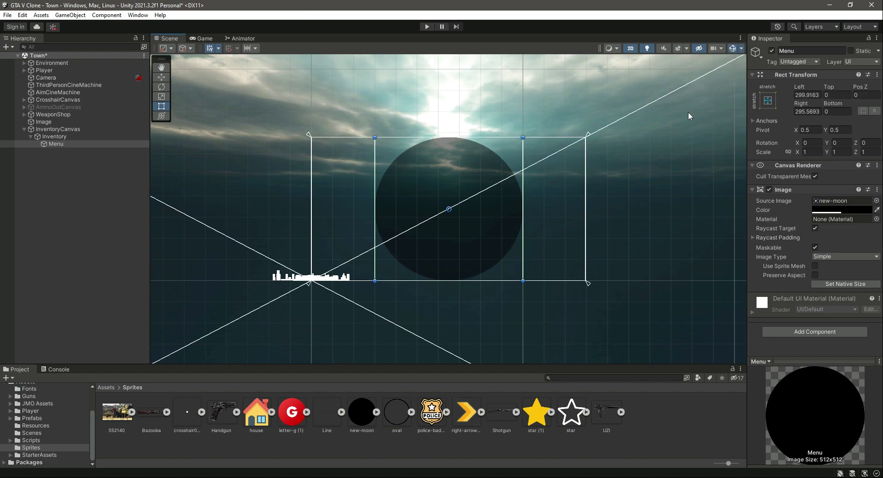
click(59, 129)
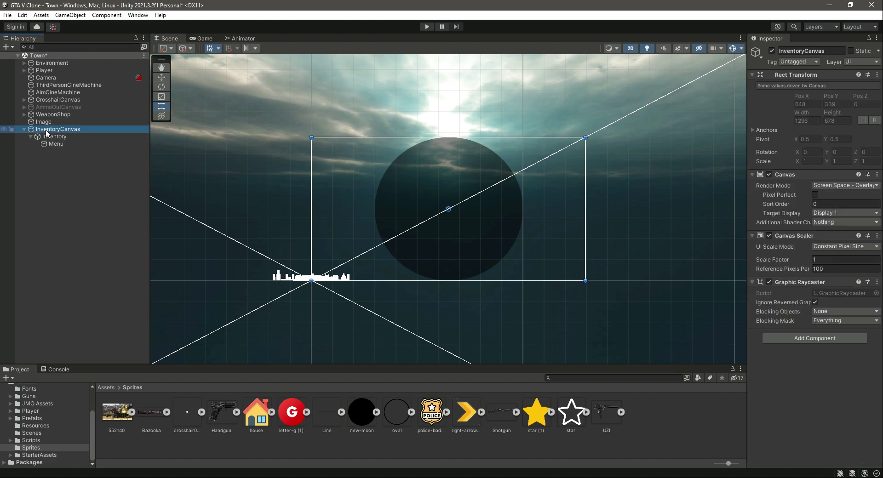
click(73, 137)
click(75, 143)
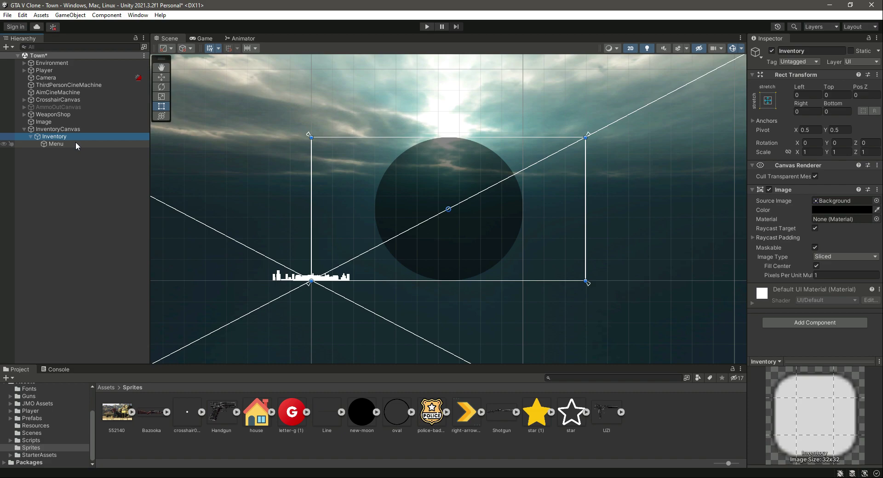
scroll(447, 212, up, 5)
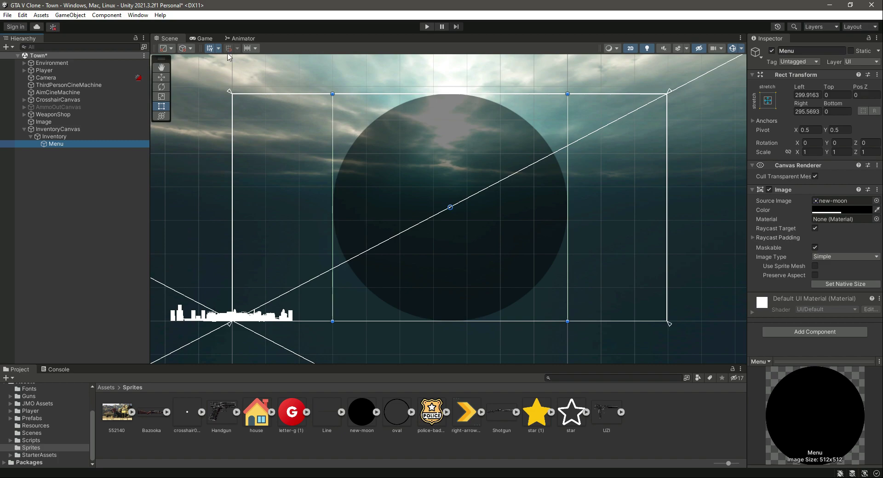
Preview the circular menu in the maximized Game view and restore the normal layout
click(202, 39)
click(740, 38)
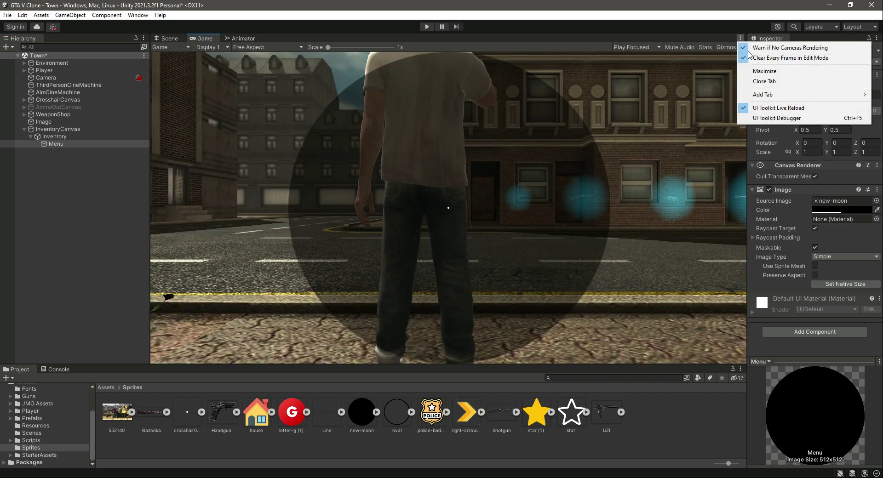
click(765, 71)
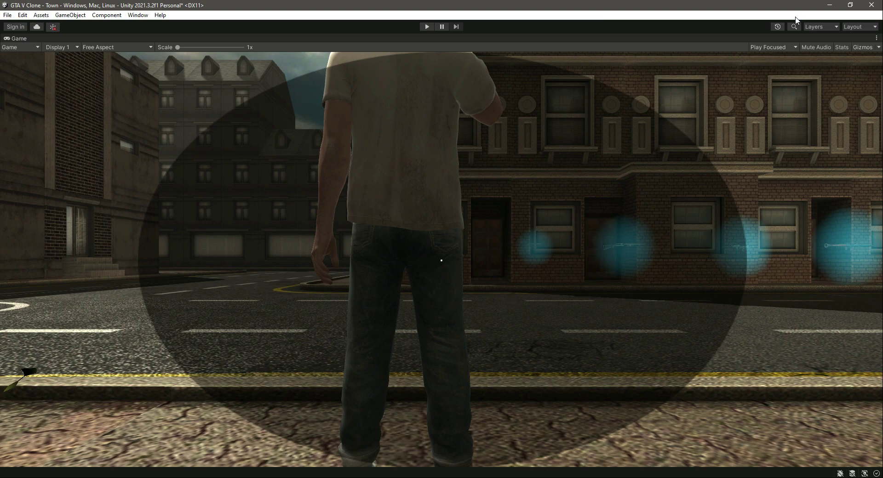
click(876, 39)
click(819, 72)
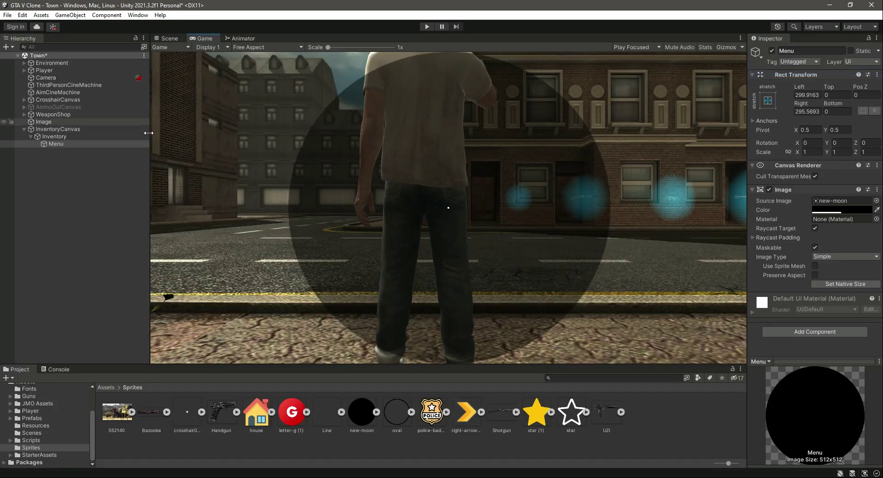
Apply the middle-center anchor preset to the Menu panel, including its position
click(160, 38)
click(81, 144)
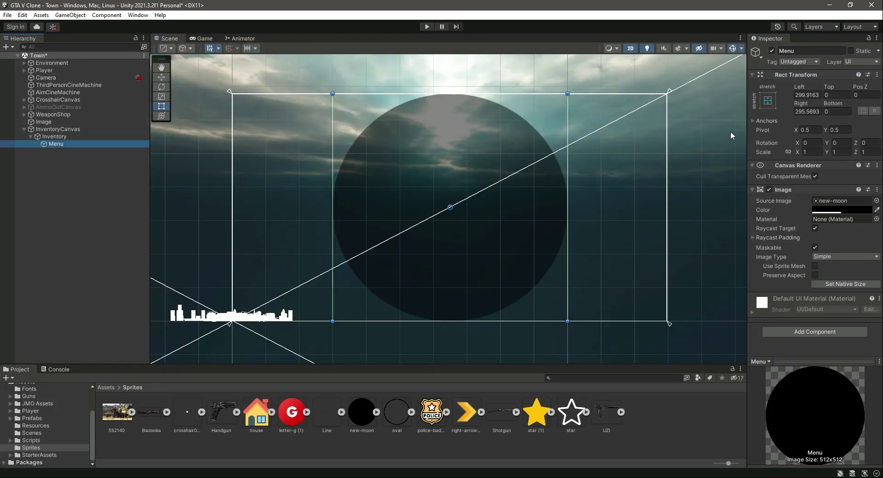
click(768, 103)
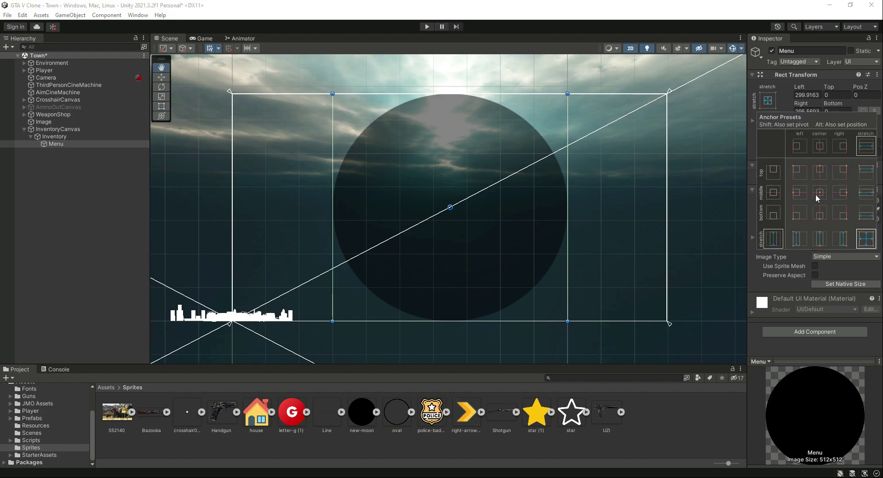
key(alt)
alt+click(821, 195)
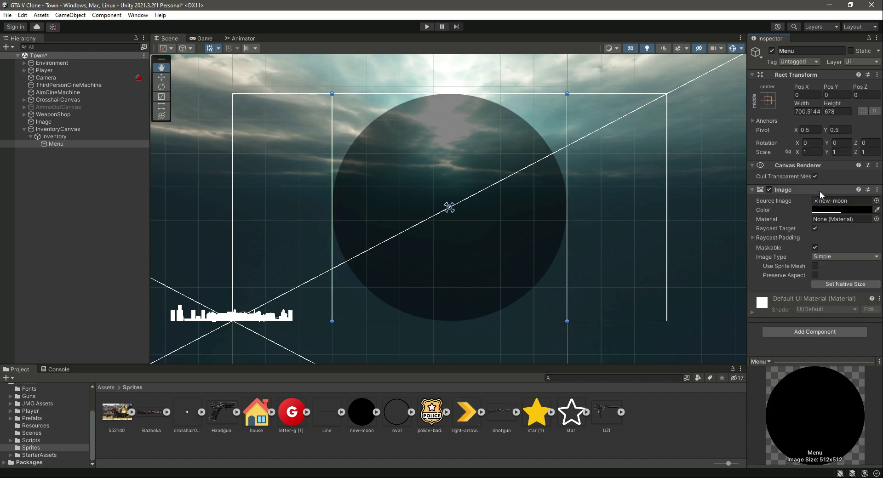
key(t)
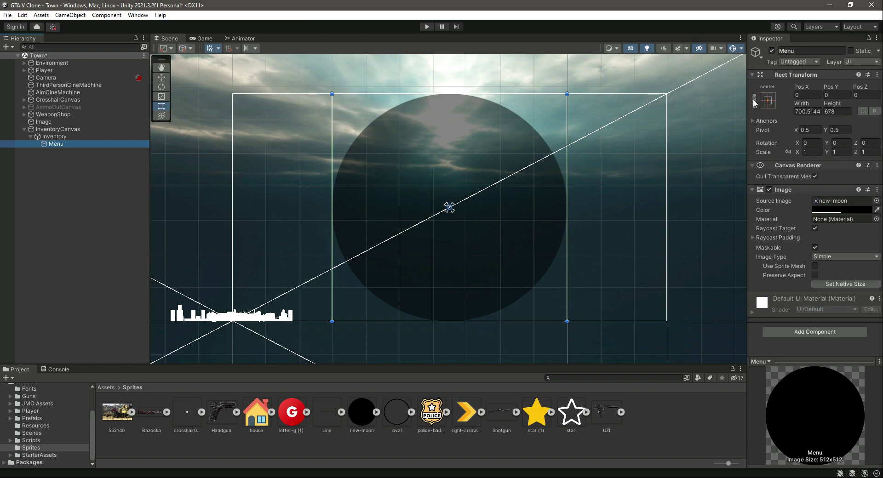
Check the re-anchored Menu circle in the maximized Game view and return to the Scene view
click(205, 39)
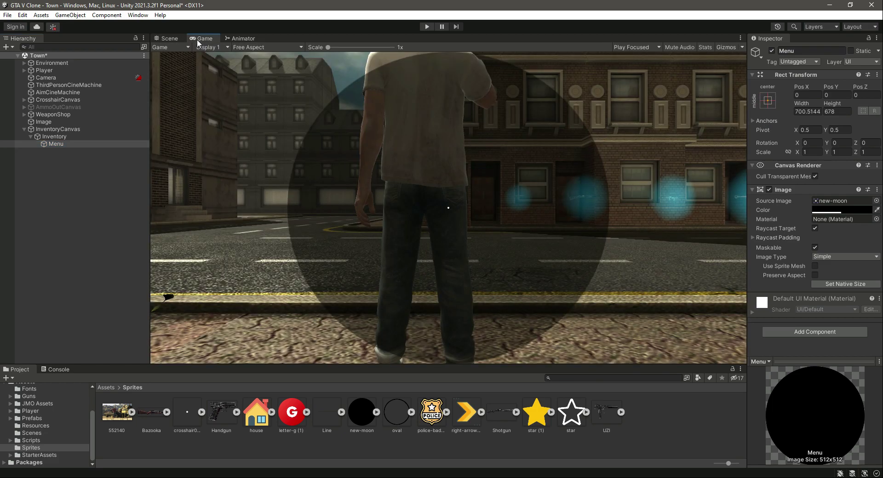
click(740, 38)
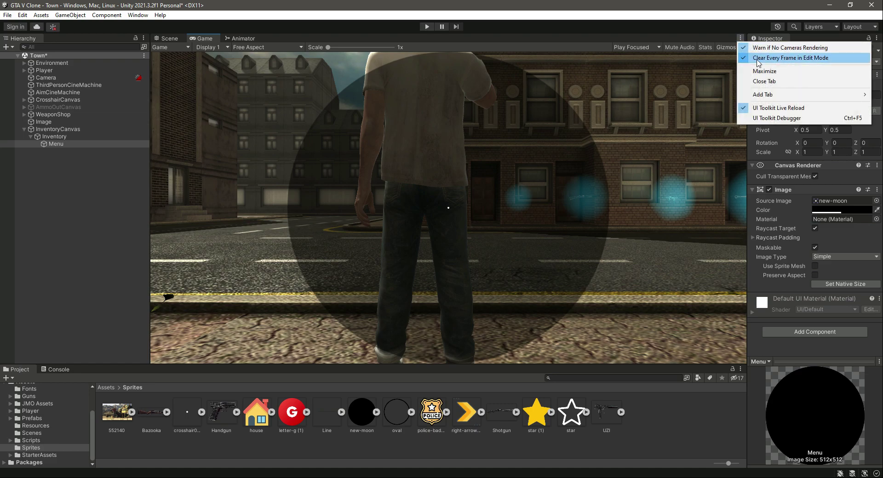
click(764, 71)
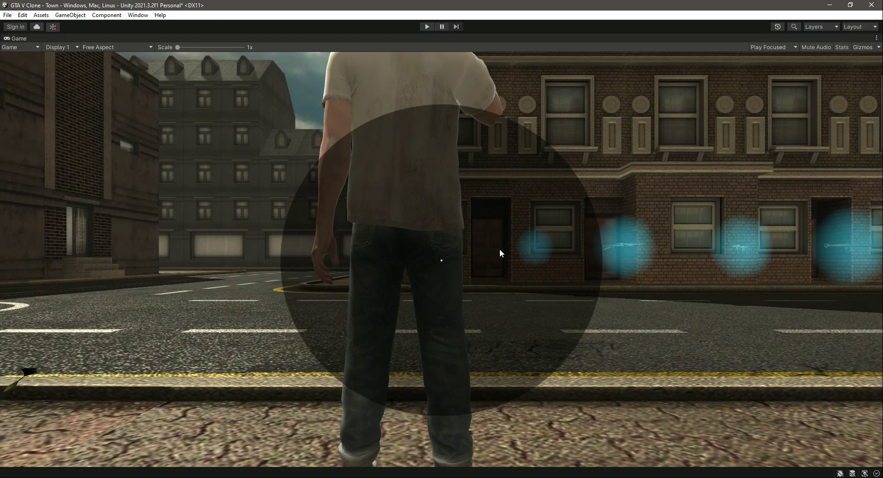
click(877, 38)
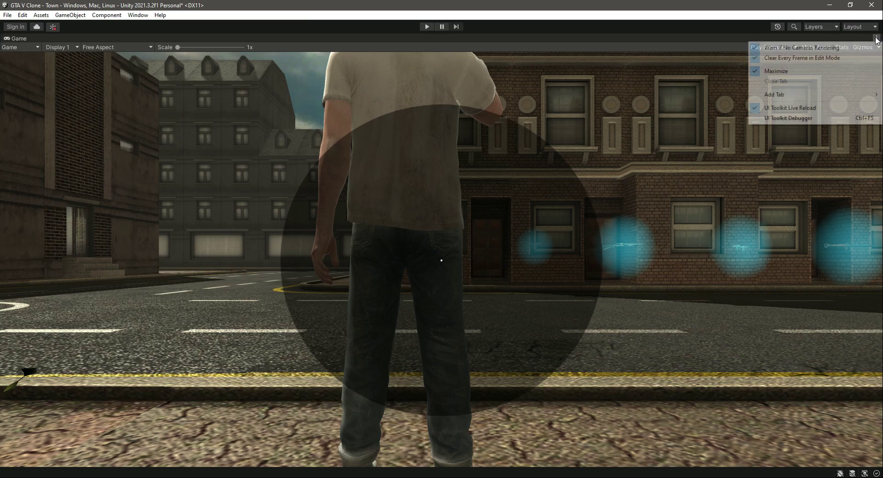
click(823, 69)
click(182, 39)
Lower the alpha of the Menu panel's image color to 107
click(79, 138)
click(82, 145)
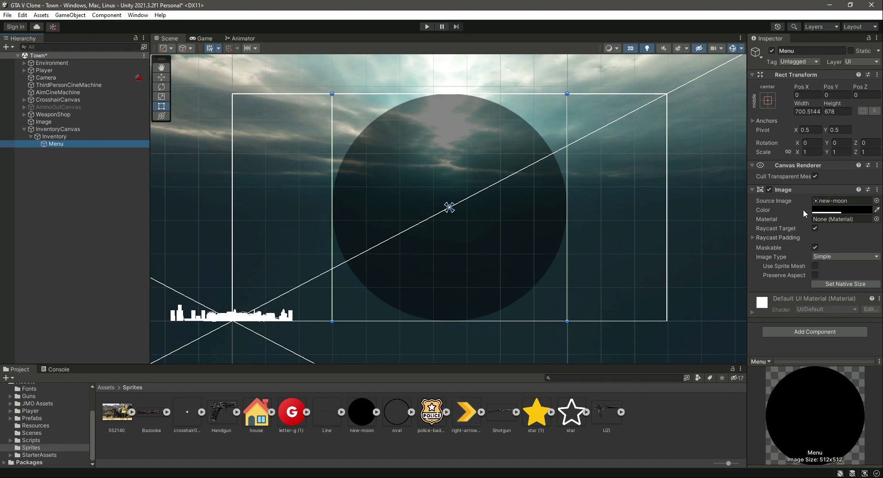
click(841, 210)
drag(815, 390, 812, 391)
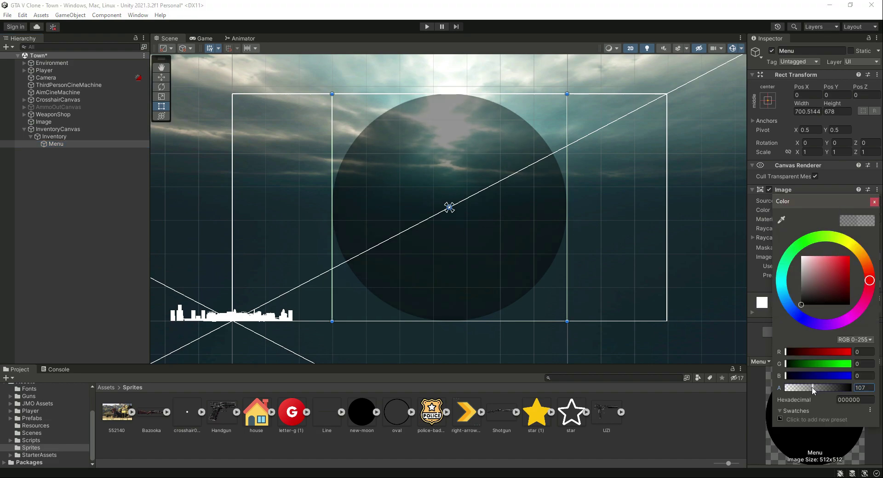
click(874, 202)
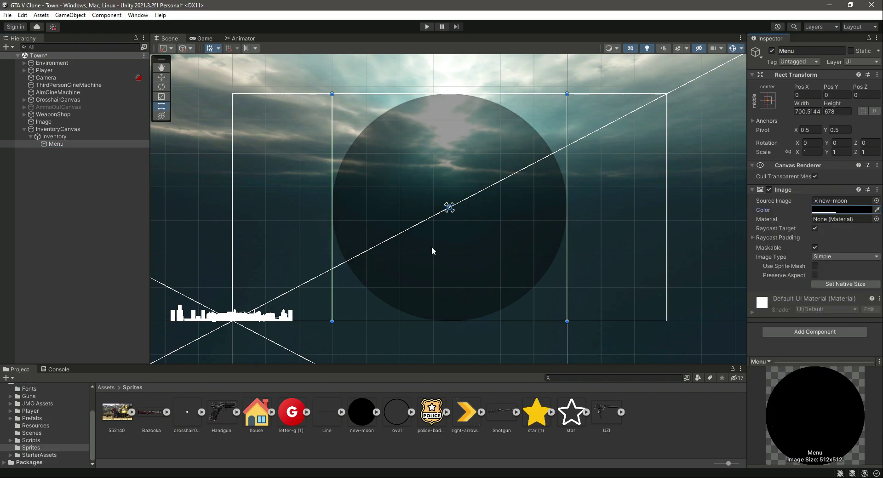
Create an empty child object under Menu and name it Border
click(58, 150)
click(59, 143)
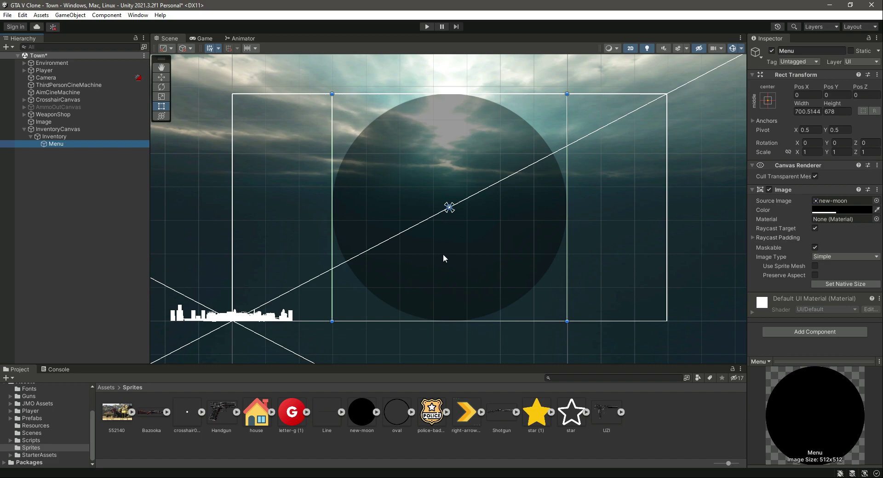
right_click(59, 146)
mouse_move(140, 325)
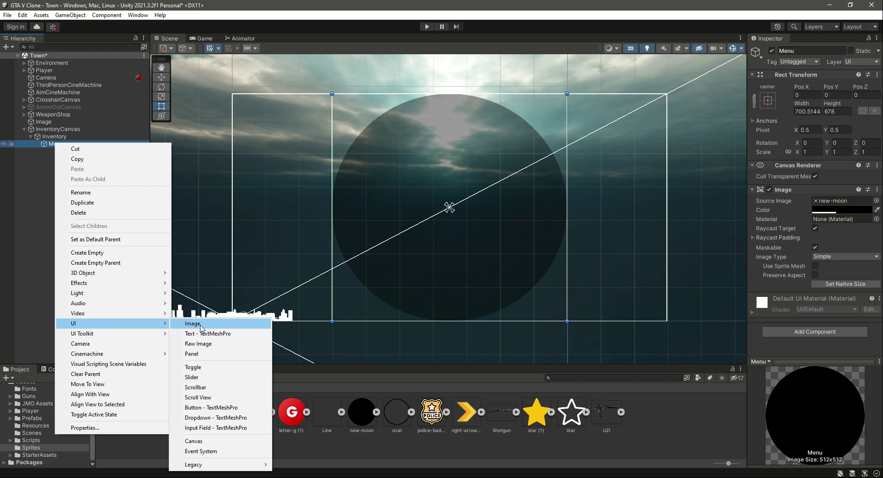
click(116, 254)
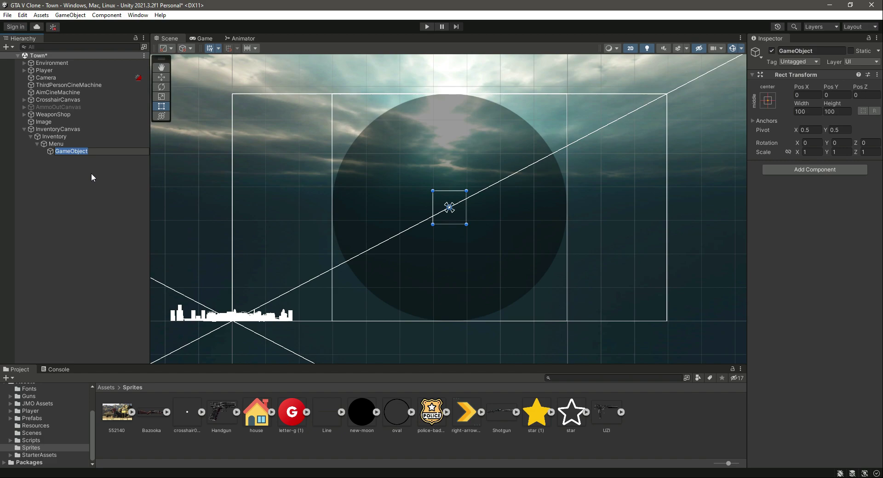
text(Border)
key(Return)
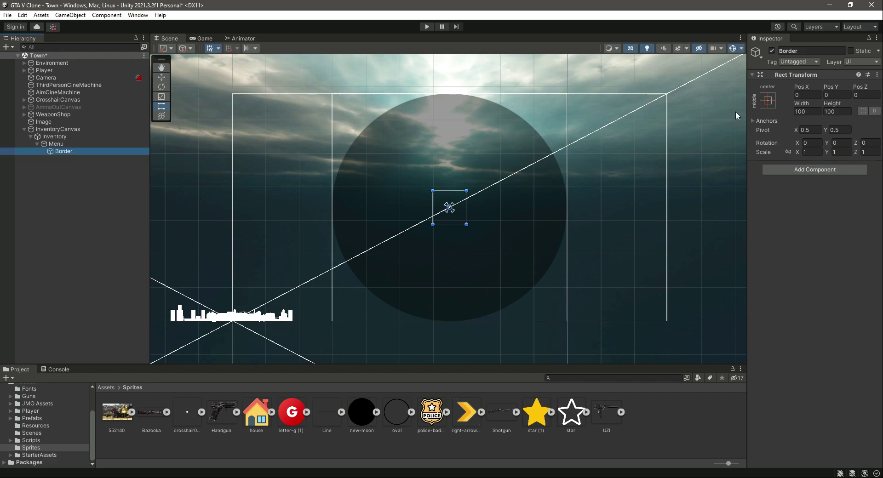
Apply the middle-center anchor preset to Border, including its position
click(766, 102)
key(alt)
alt+click(820, 197)
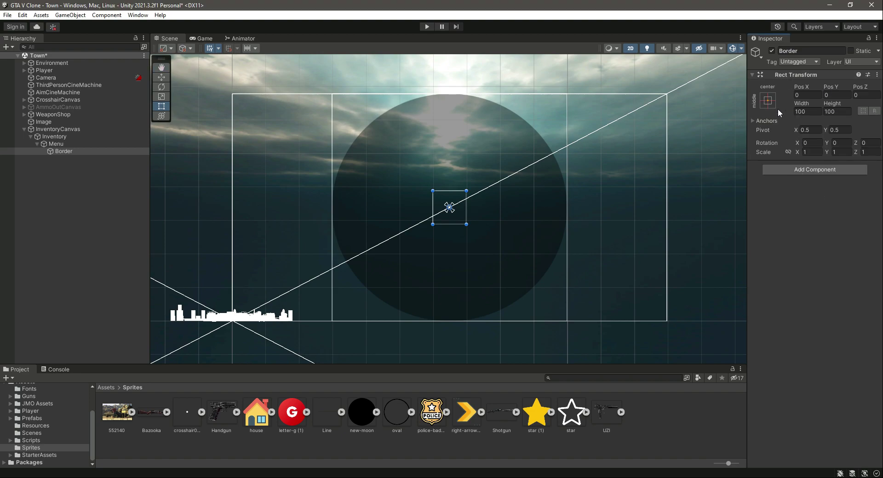
Add a UI Image as a child of Border and name it Line1
click(61, 151)
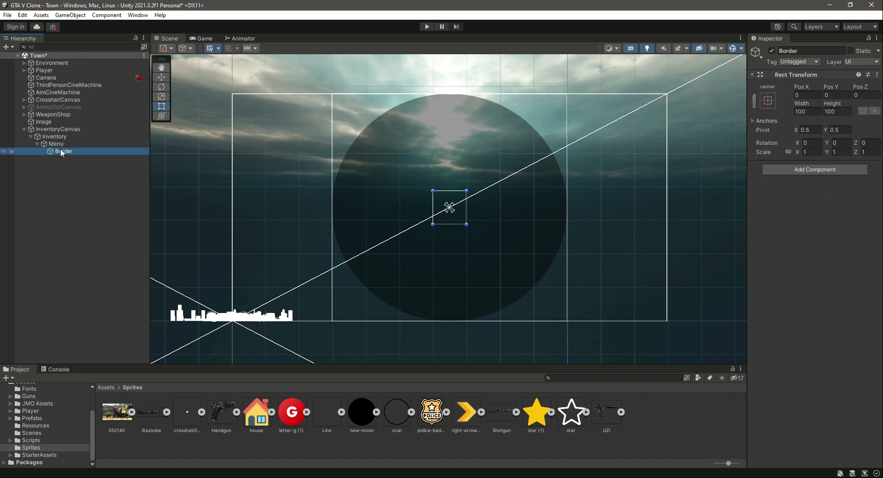
right_click(68, 153)
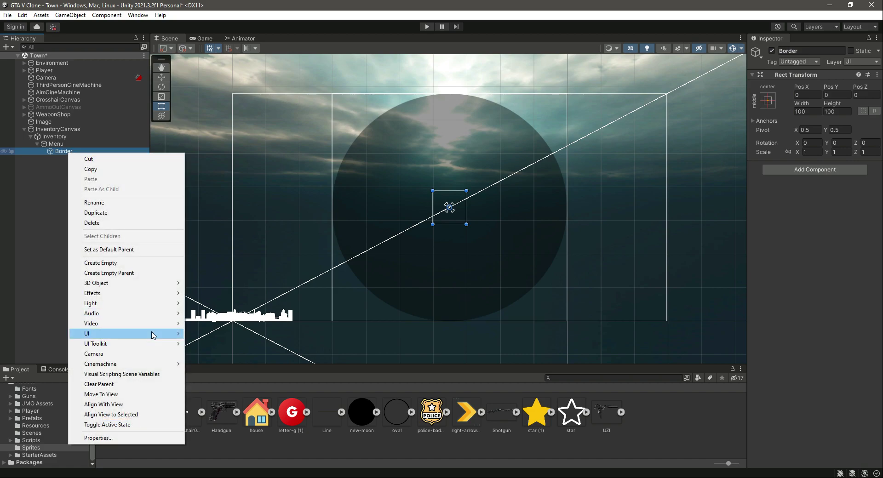
mouse_move(152, 335)
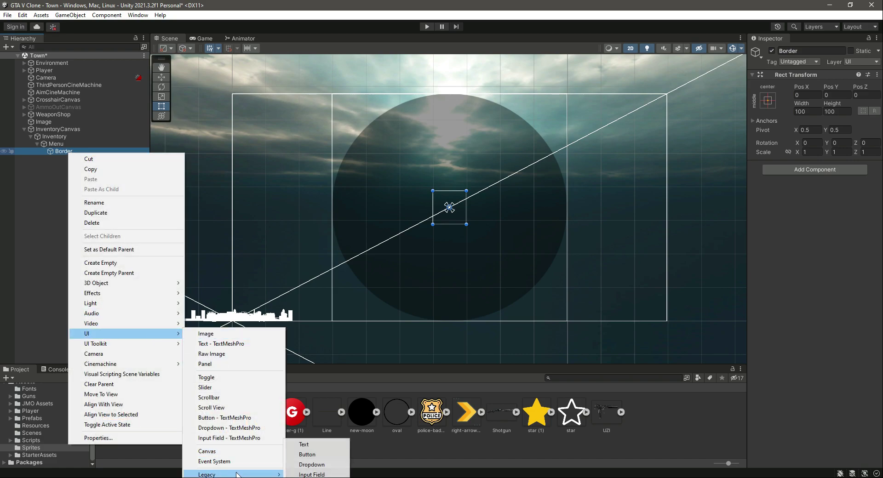
click(210, 333)
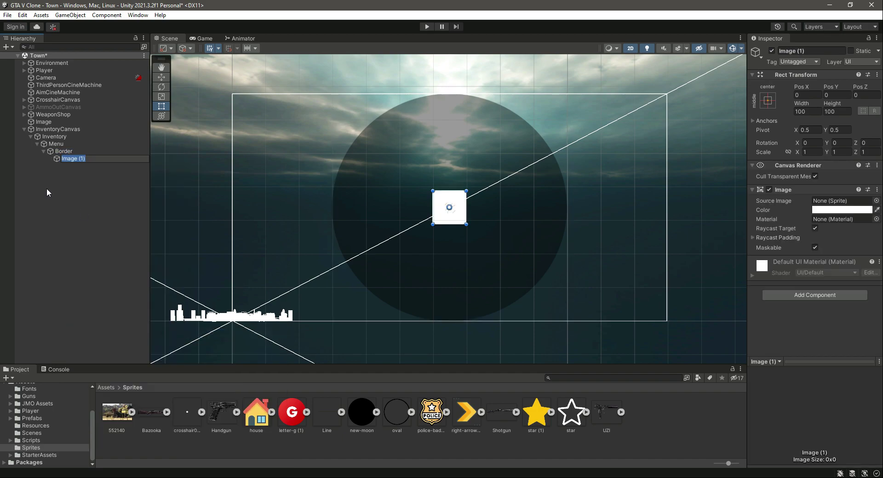
text(Line1)
key(Return)
key(ctrl+d)
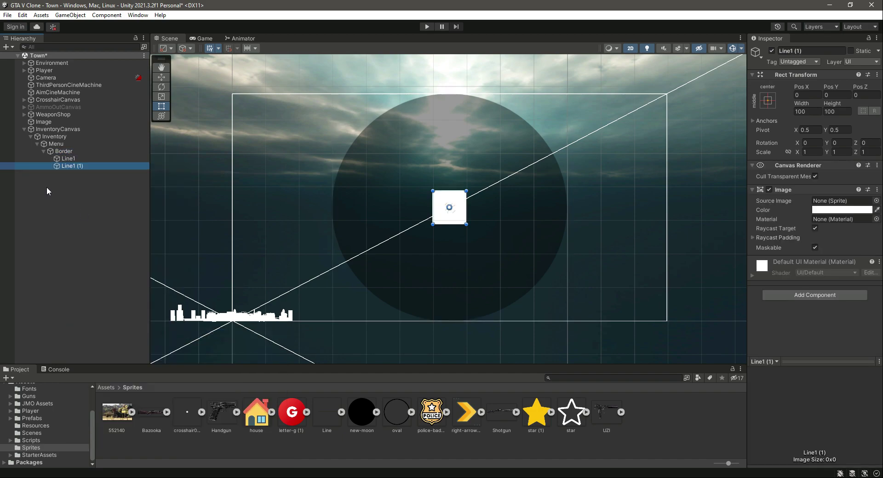
click(817, 50)
key(BackSpace)
key(BackSpace)
key(BackSpace)
key(BackSpace)
key(BackSpace)
text(2)
key(Return)
click(97, 167)
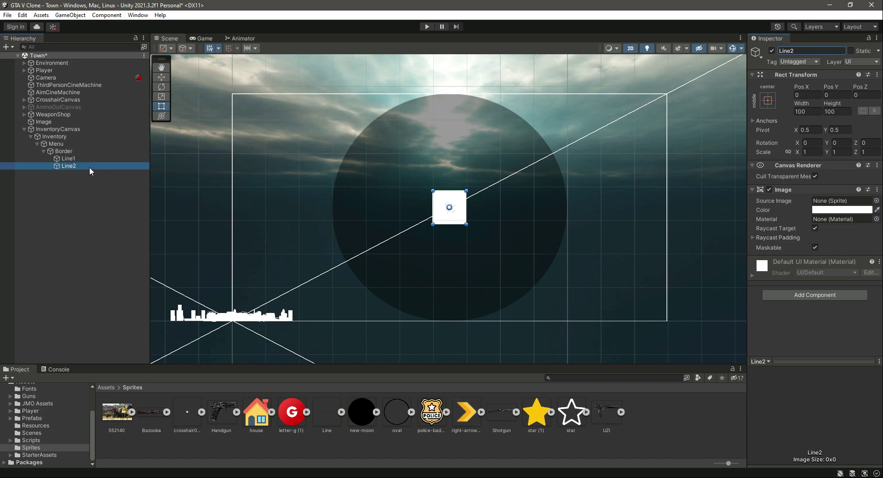
click(772, 51)
key(Delete)
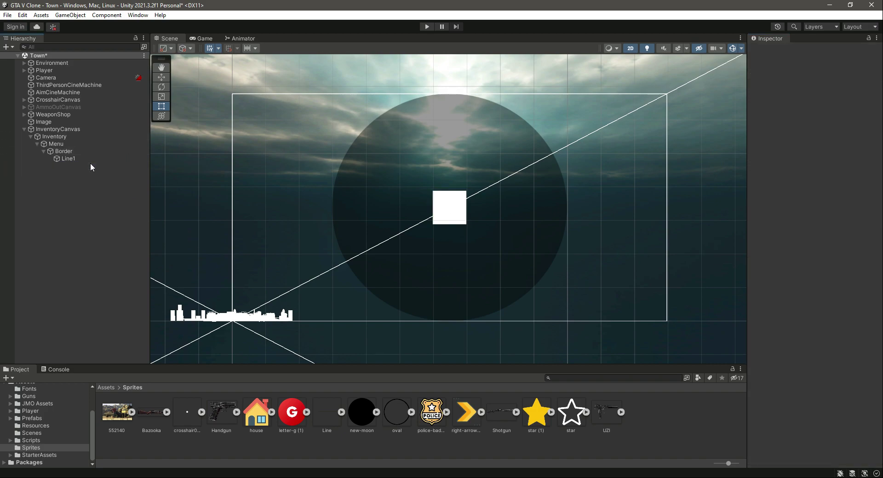
Assign the Line sprite from the Sprites folder as Line1's source image
click(77, 159)
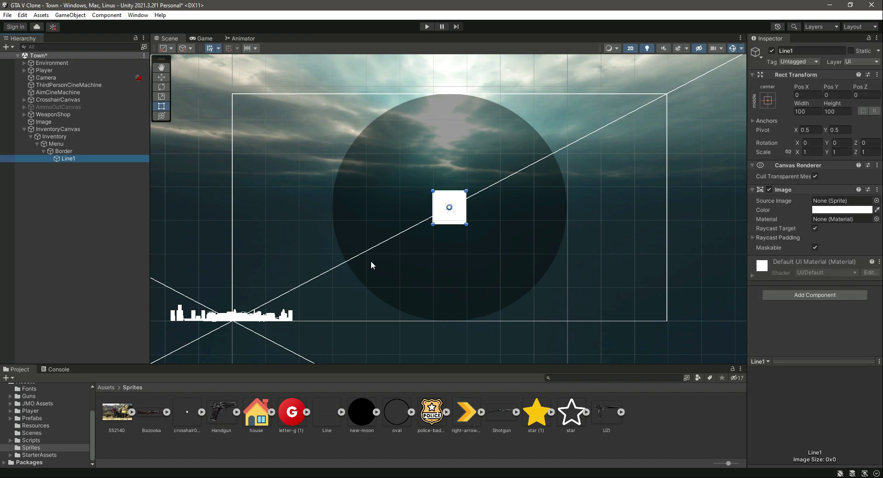
drag(321, 410, 830, 205)
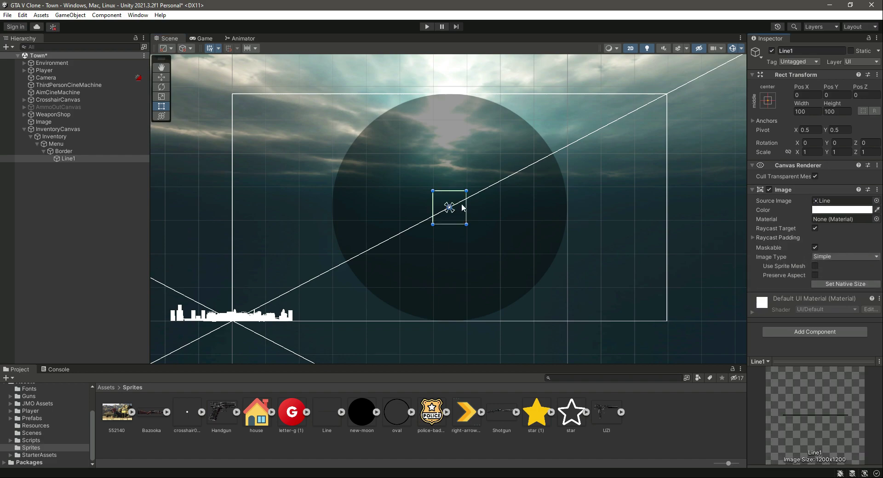
scroll(462, 207, up, 6)
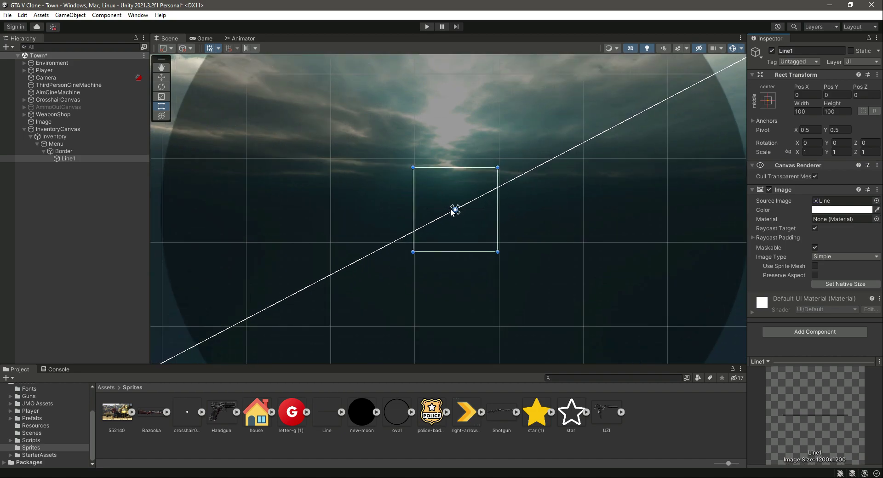
scroll(450, 209, up, 1)
scroll(462, 220, up, 5)
scroll(428, 223, down, 3)
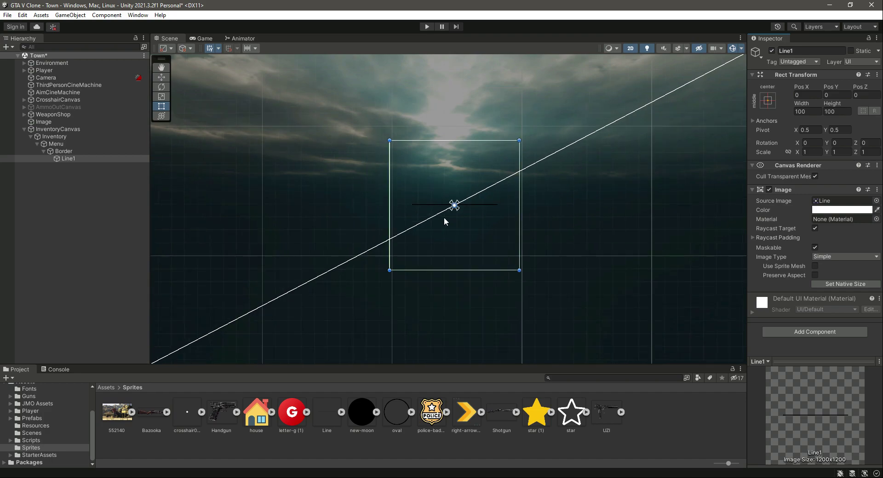
Anchor Line1 to middle center and stretch it horizontally across the Menu circle to a width of about 695
scroll(448, 214, down, 6)
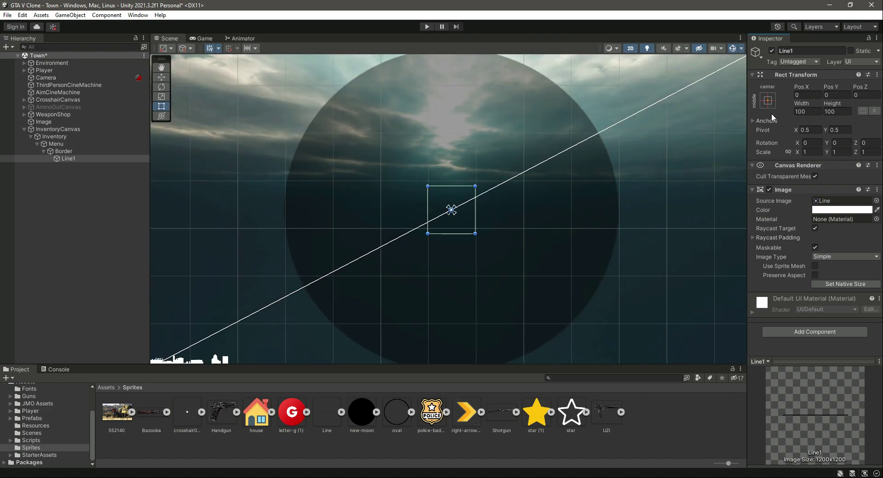
click(768, 101)
click(821, 193)
drag(476, 219, 616, 222)
drag(429, 215, 286, 227)
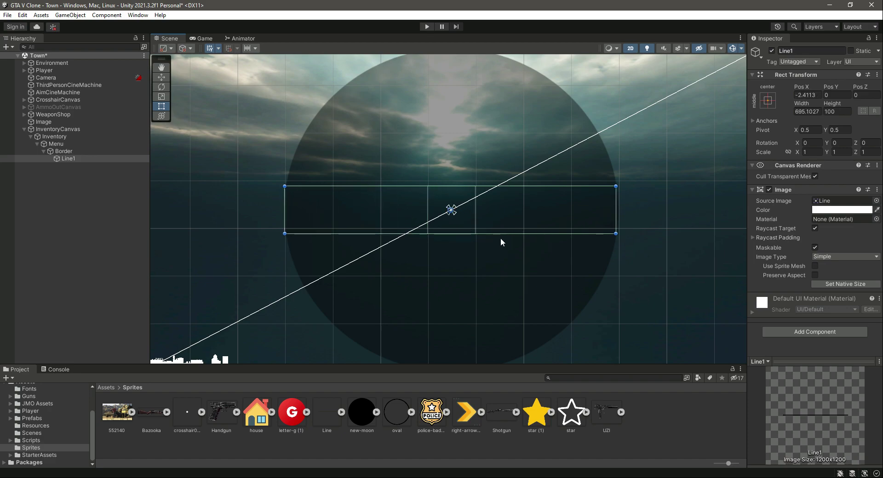
Set Line1's width to 900 and its height to 200
click(802, 111)
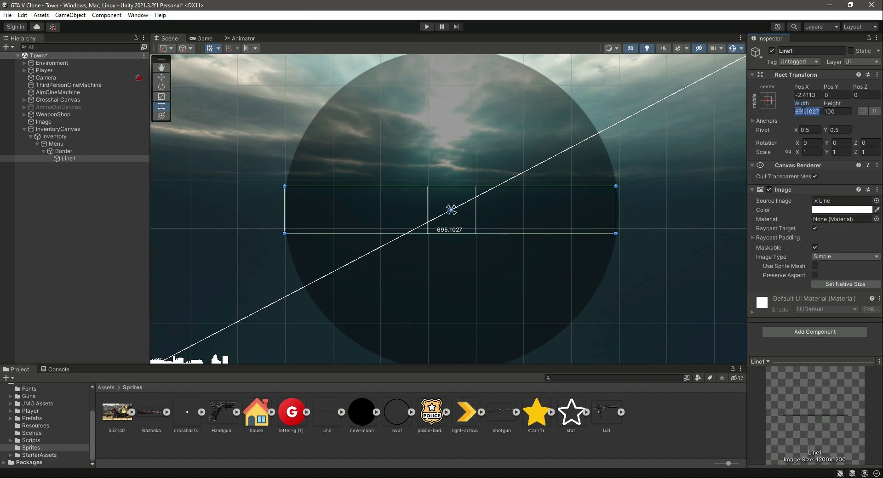
text(900)
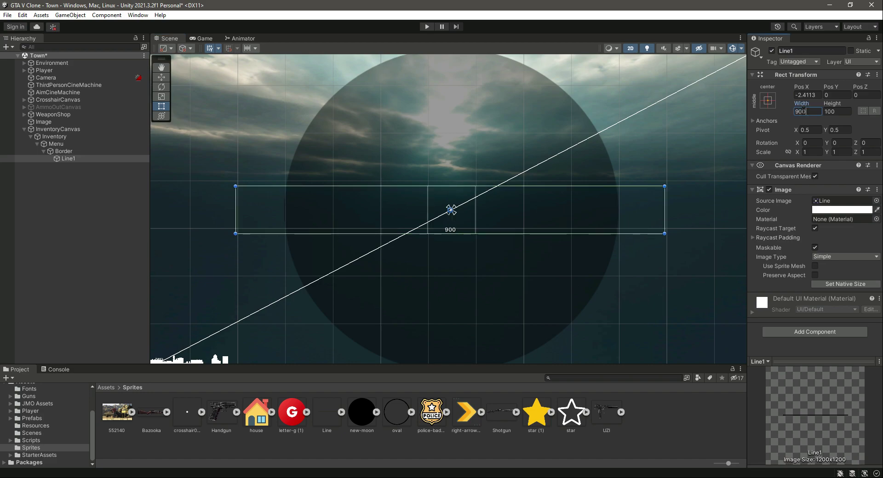
click(838, 112)
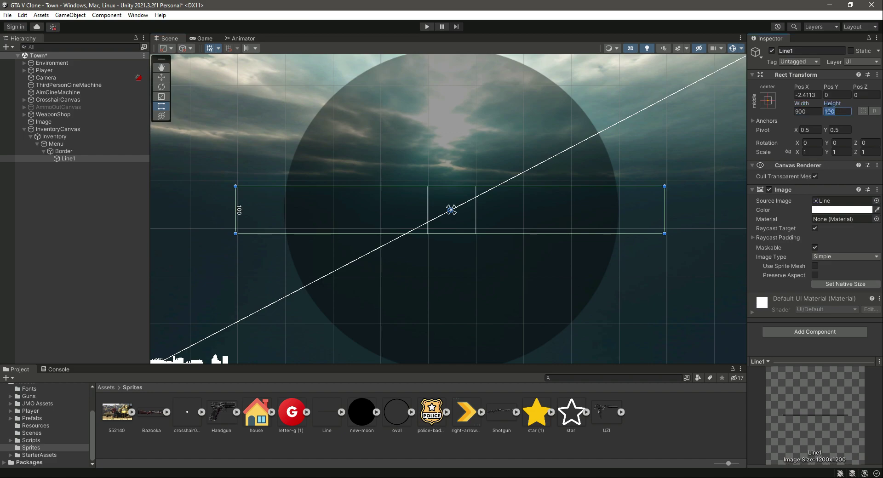
text(150)
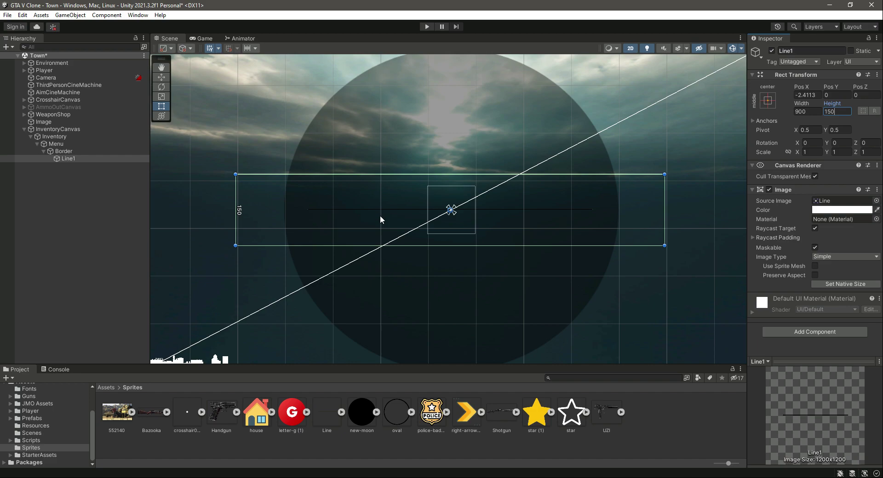
text(200)
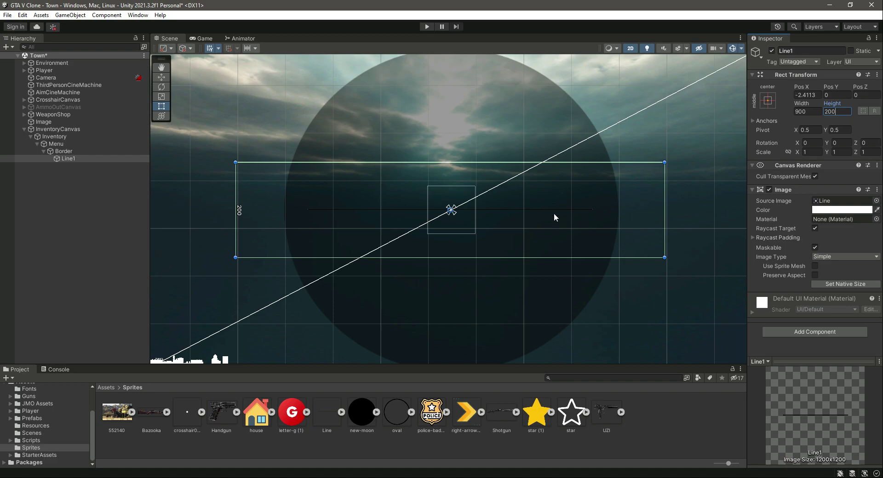
scroll(506, 215, up, 3)
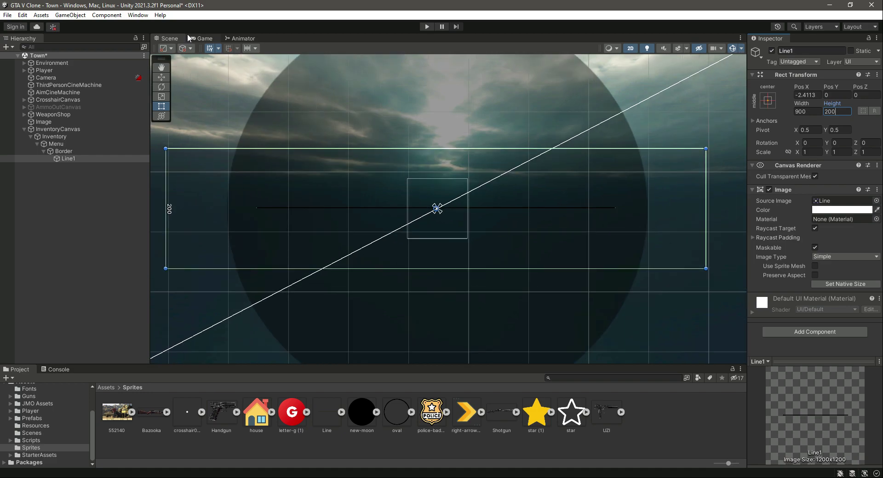
Check the line in the Game view and set Line1's width to 1200
click(202, 39)
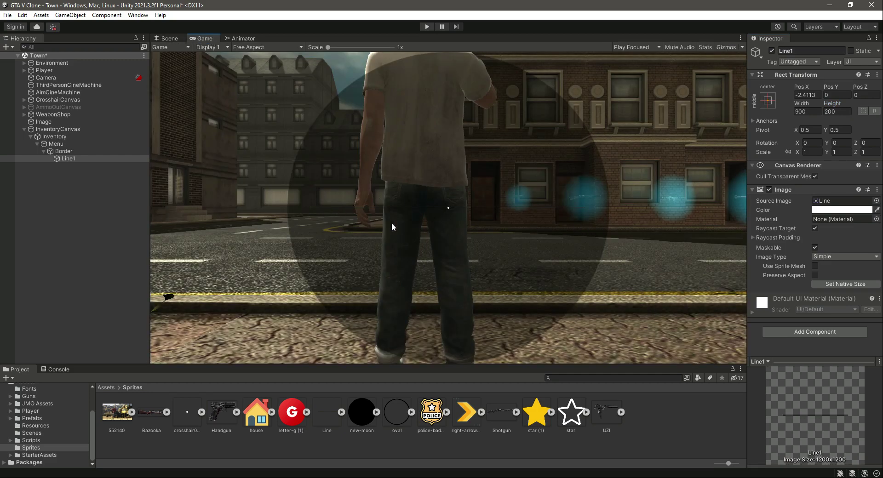
click(168, 38)
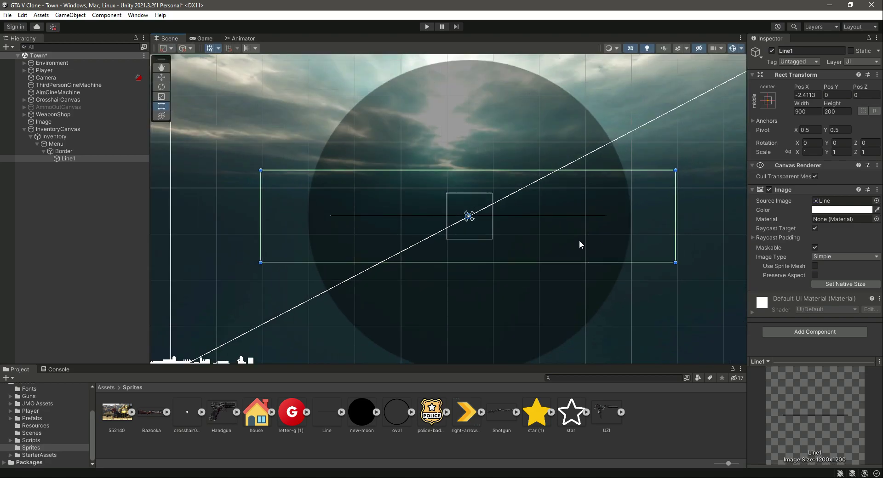
scroll(588, 238, down, 2)
click(804, 111)
text(100)
text(0)
key(BackSpace)
key(BackSpace)
key(BackSpace)
text(200)
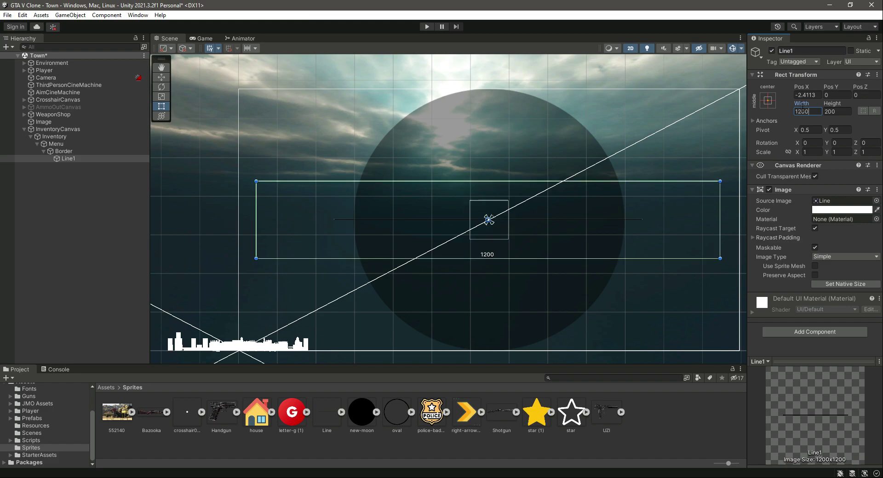
Pull in both ends of Line1 to the Menu circle's edges, giving a width of about 1070
drag(257, 231, 281, 230)
scroll(335, 229, up, 2)
scroll(359, 203, up, 5)
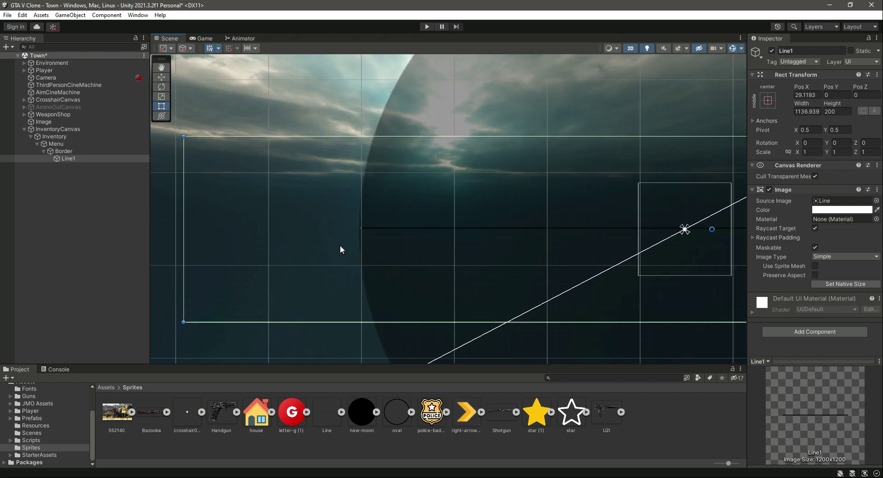
middle_drag(299, 251, 385, 249)
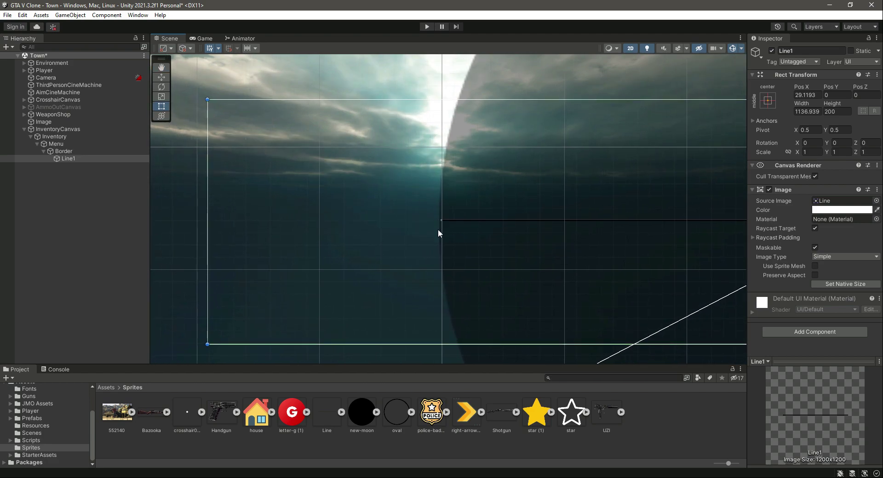
drag(207, 225, 206, 226)
middle_drag(597, 279, 35, 291)
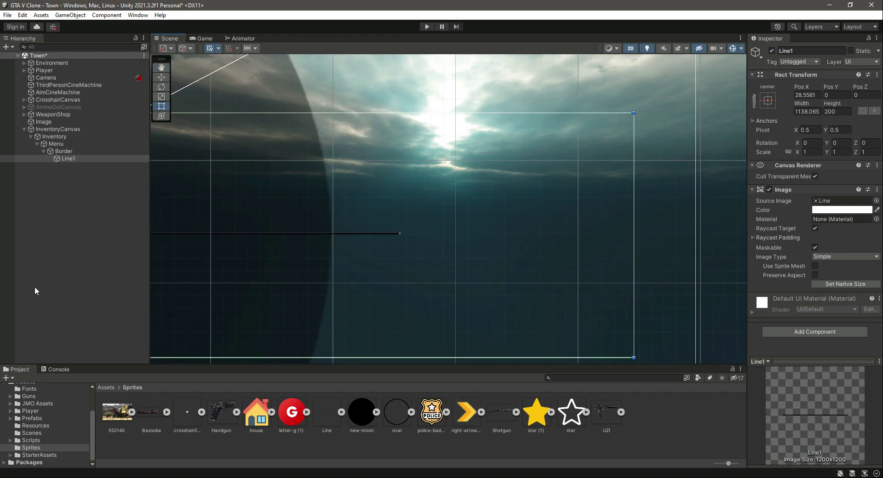
drag(631, 270, 551, 279)
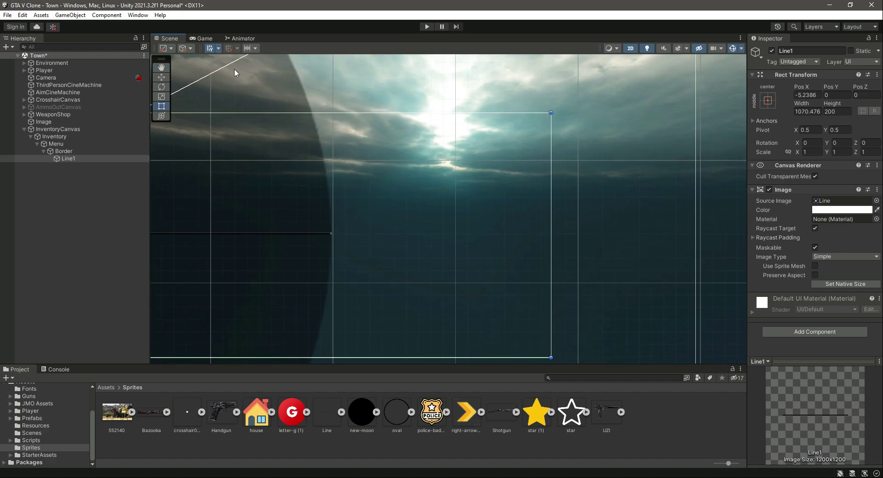
Fine-tune both ends of Line1 against the circle's edges to a width of about 1054, checking the fit in the Game view
click(207, 36)
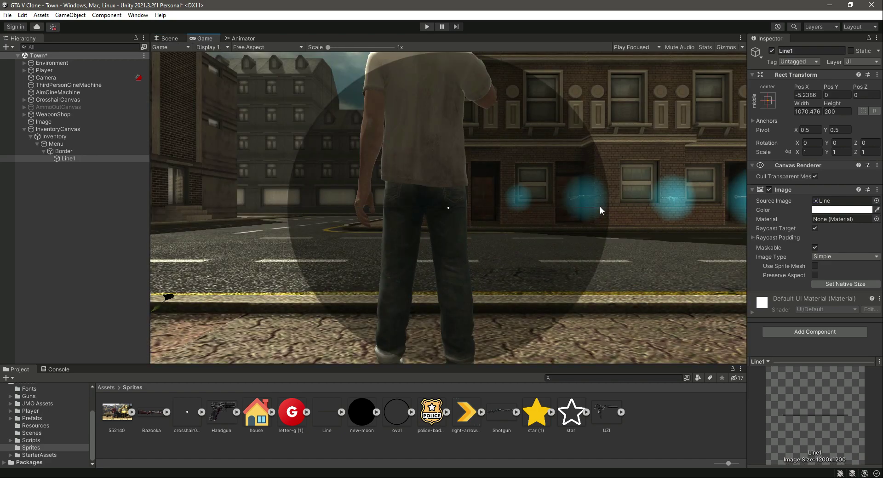
click(168, 40)
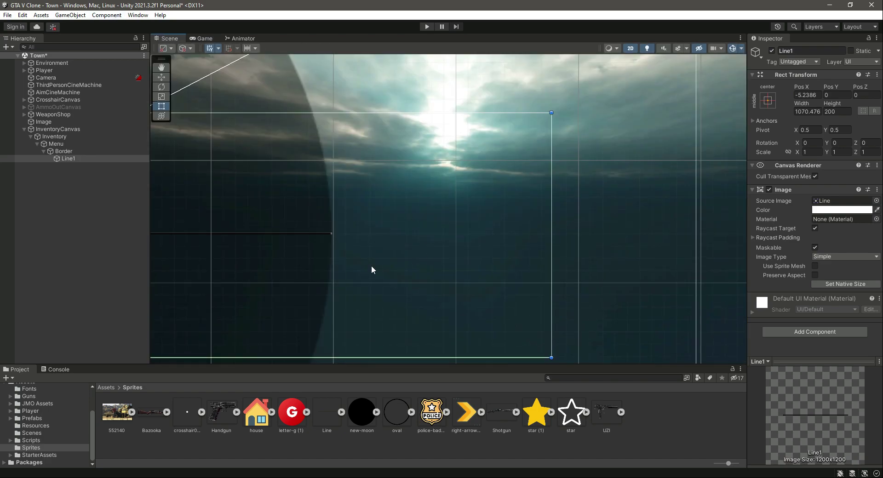
key(t)
key(Left)
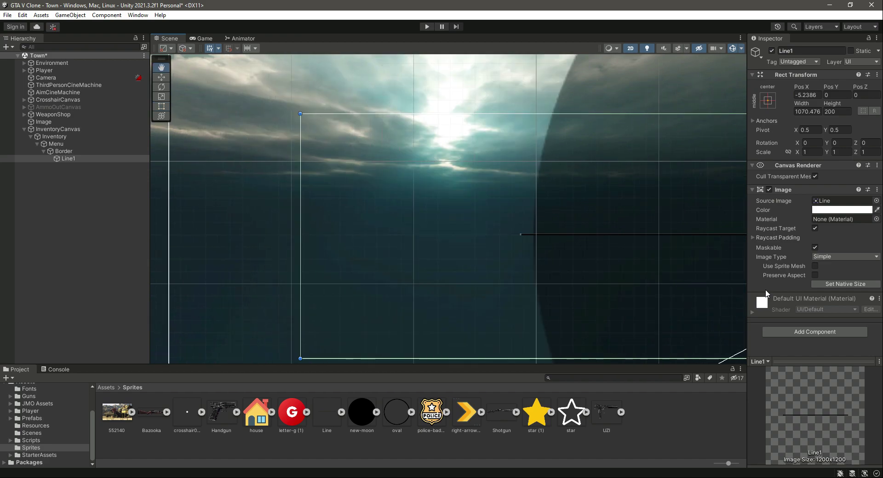
drag(342, 274, 358, 277)
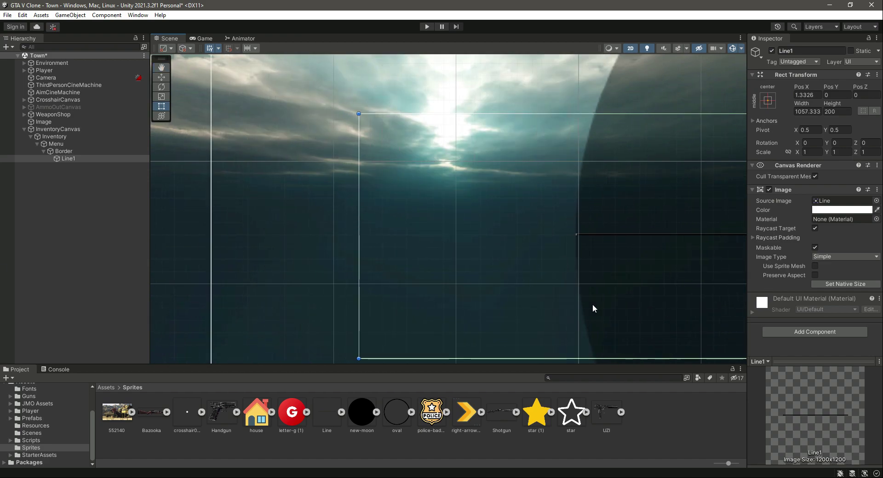
right_click(98, 252)
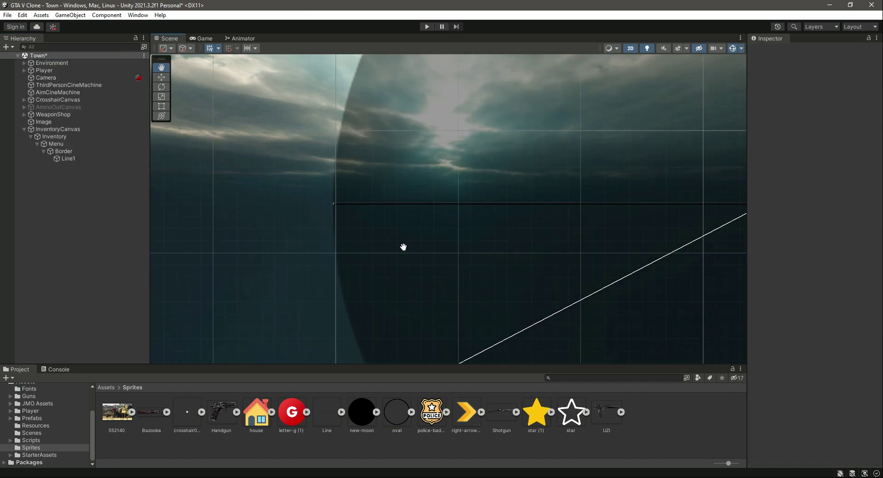
middle_drag(403, 247, 359, 243)
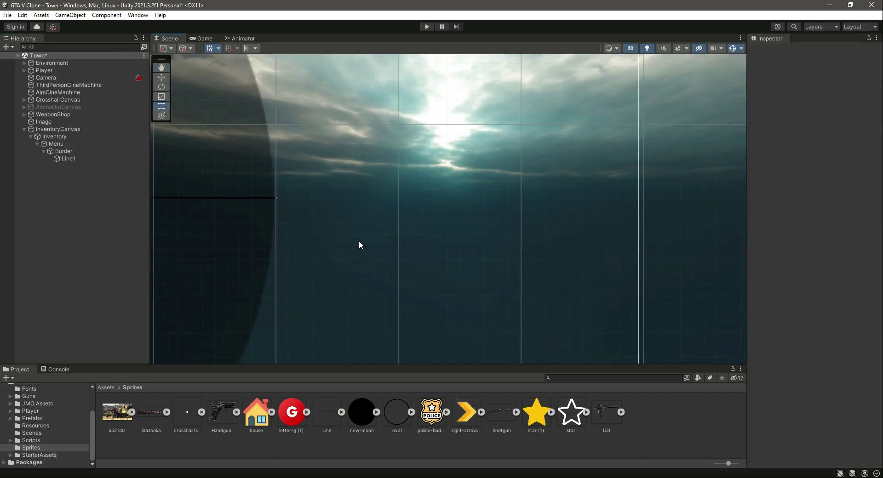
click(83, 159)
drag(494, 219, 492, 218)
middle_drag(200, 254, 612, 258)
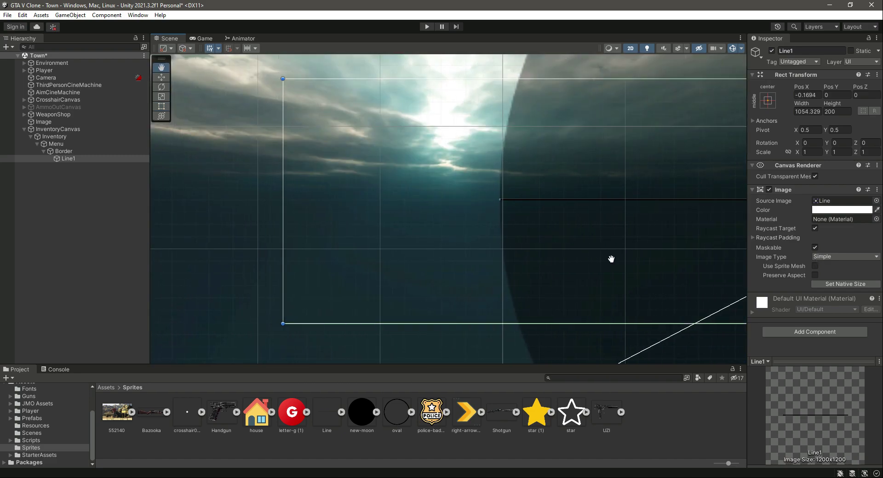
click(200, 40)
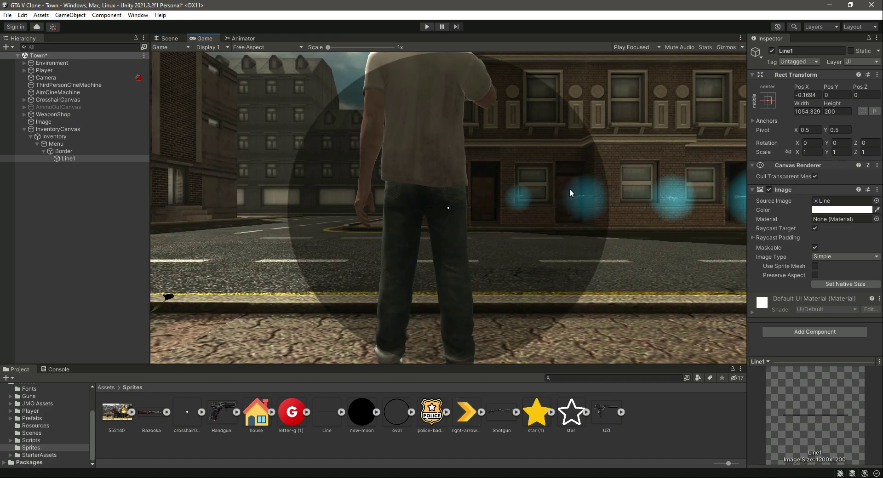
click(171, 39)
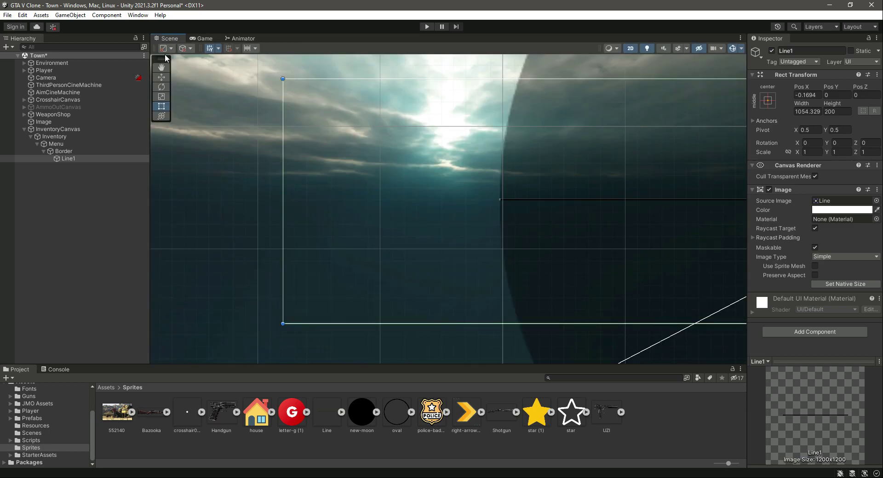
Duplicate Line1 inside the Border object
click(73, 159)
key(f)
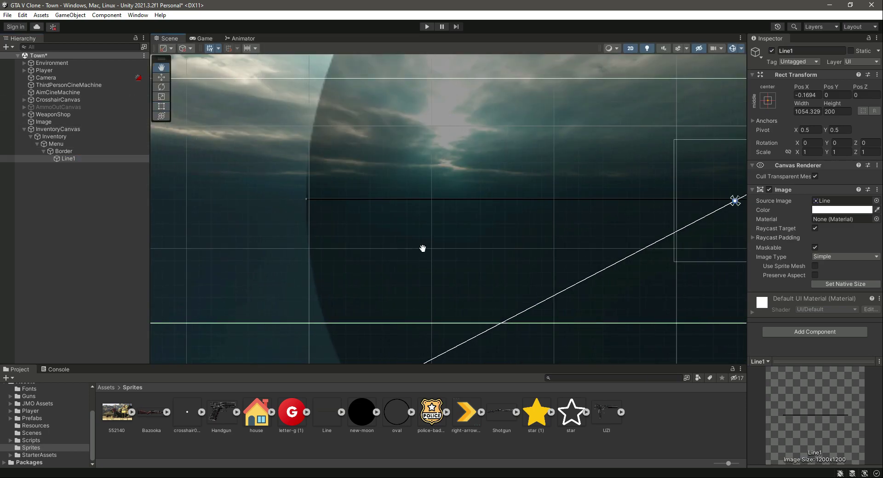
scroll(552, 223, down, 6)
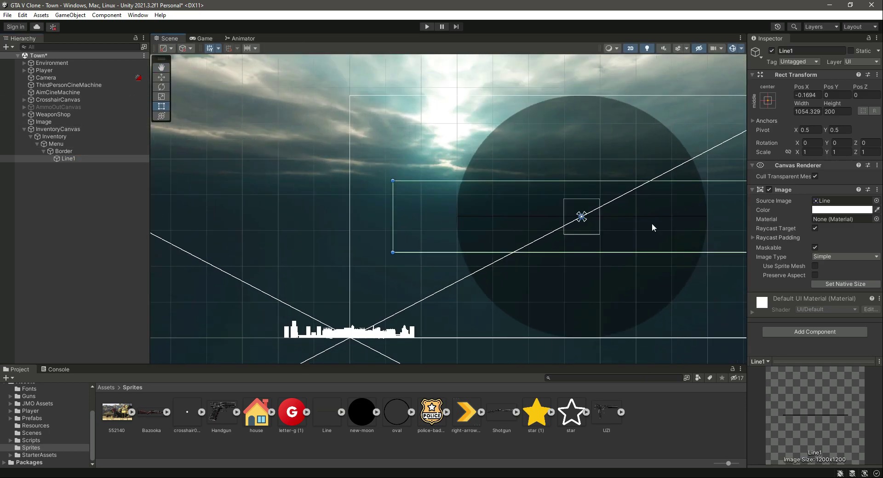
middle_drag(635, 225, 581, 219)
click(72, 161)
key(ctrl+d)
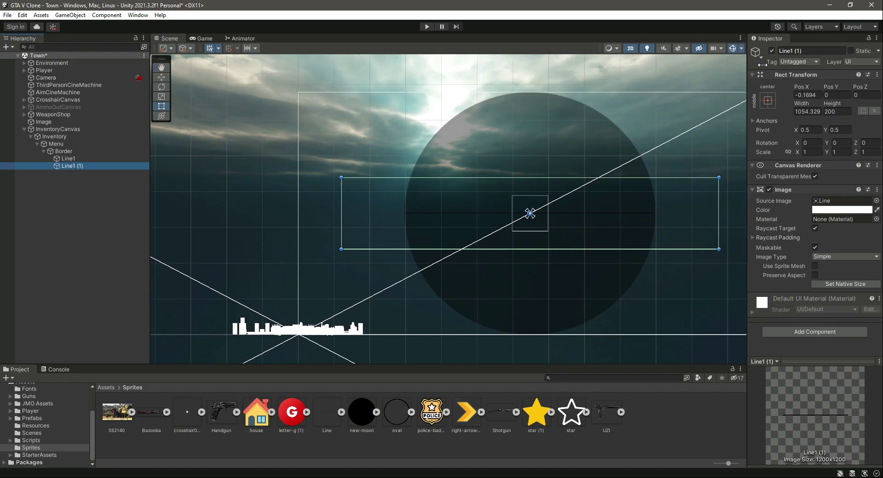
Rename the duplicated line as Line2
click(791, 51)
key(BackSpace)
key(BackSpace)
key(BackSpace)
key(BackSpace)
key(BackSpace)
text(2)
key(Return)
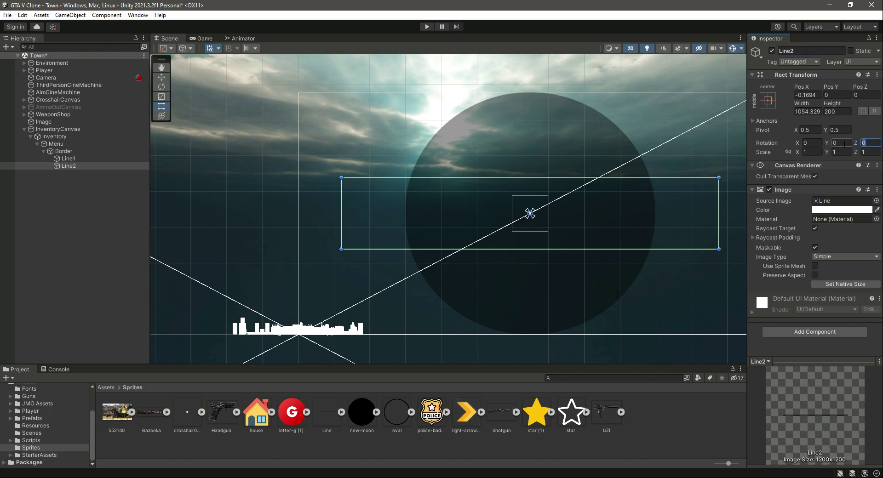
Set Line2's Z rotation to 90 and check the crossing lines in a maximized Game view
text(90)
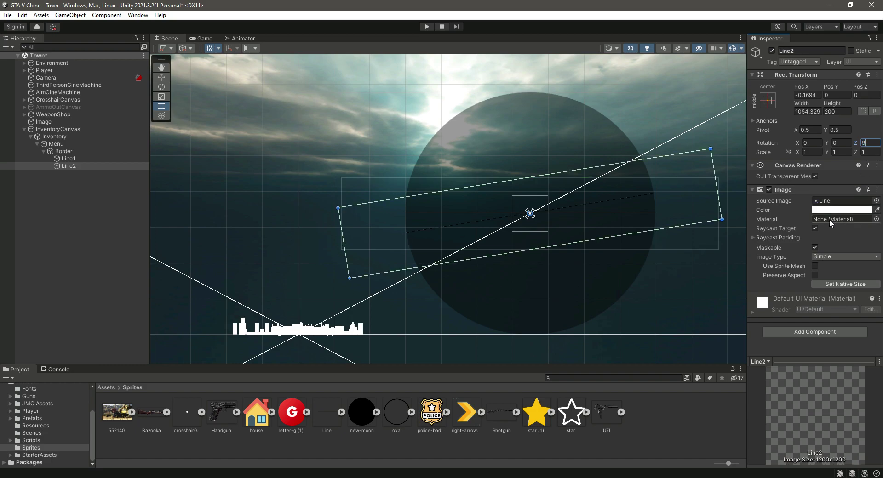
middle_drag(643, 307, 618, 304)
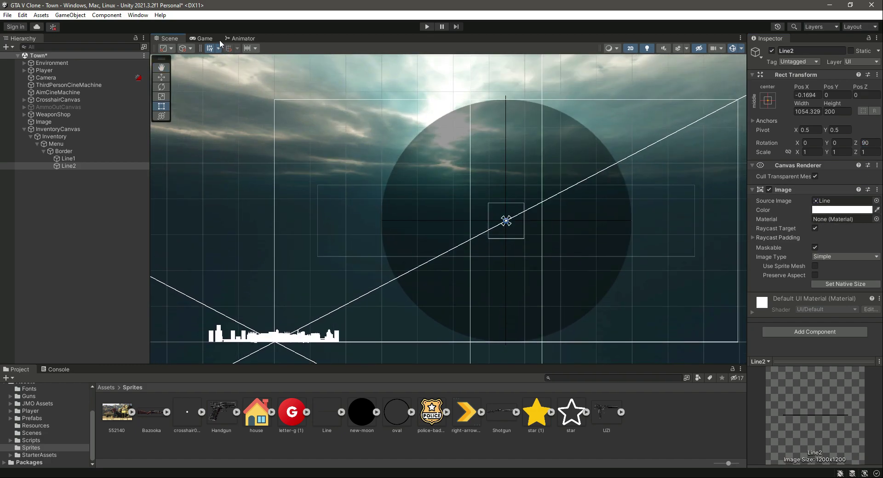
click(216, 39)
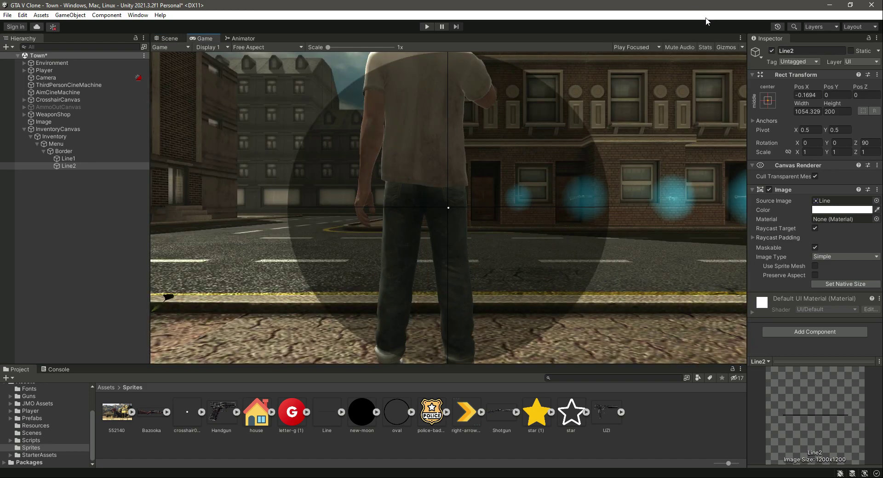
click(740, 38)
click(764, 69)
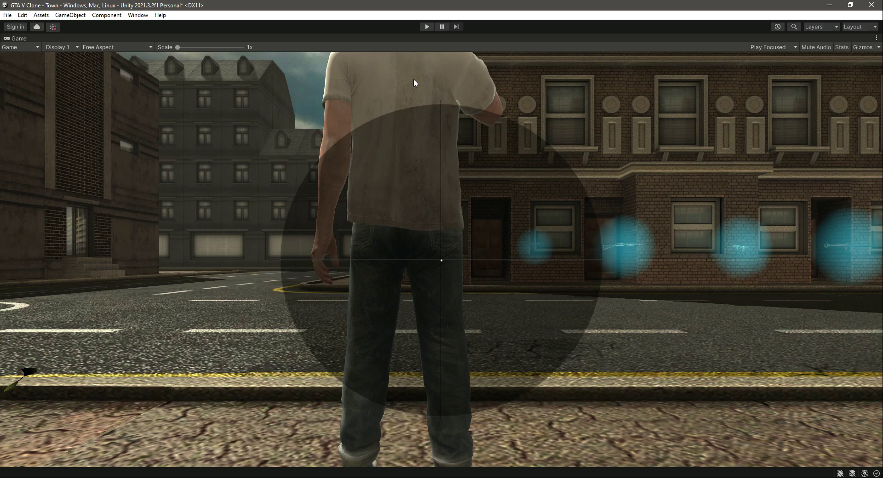
click(877, 38)
click(823, 72)
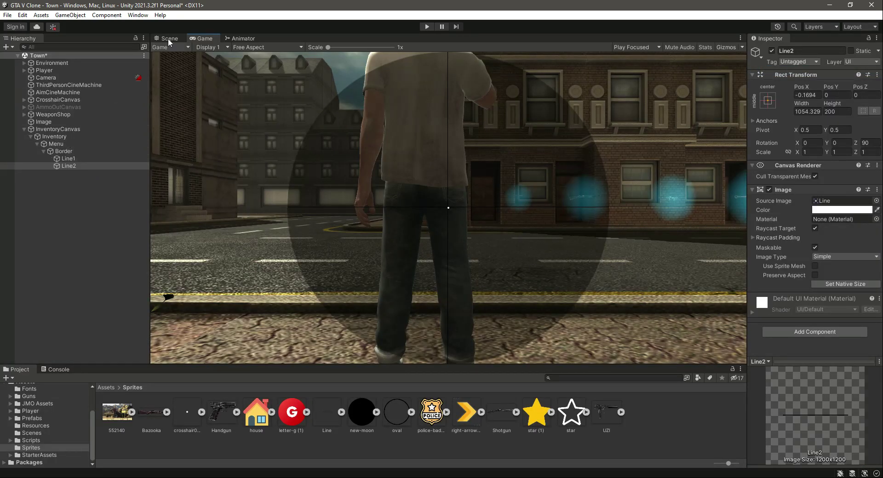
Pull in the upper and lower ends of Line2 to the Menu circle's edges, giving a width of about 1025
click(174, 40)
click(75, 166)
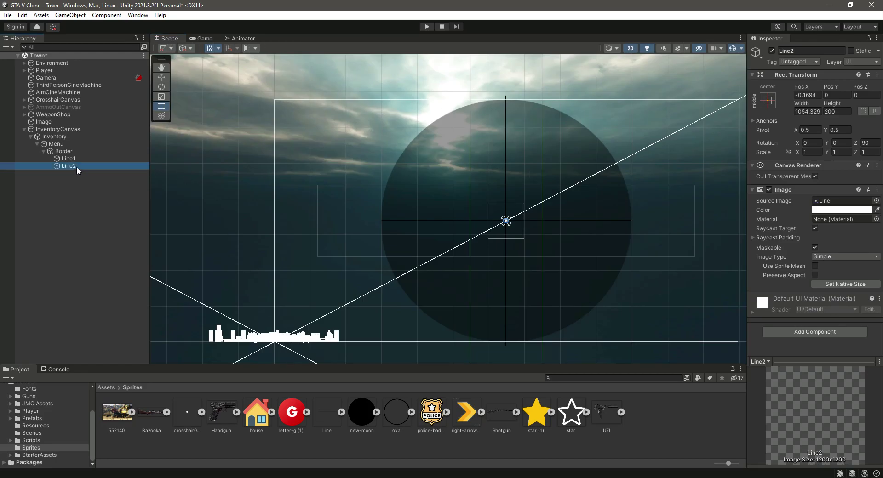
key(f)
scroll(513, 142, up, 6)
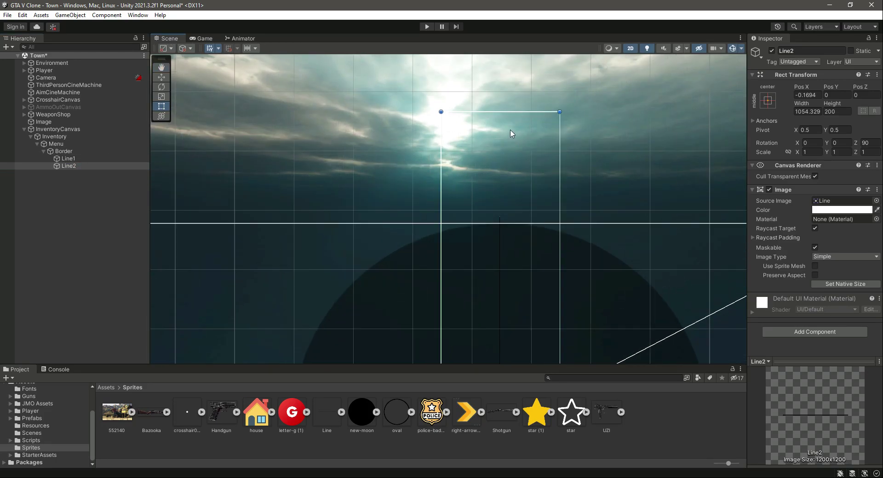
drag(515, 94, 522, 123)
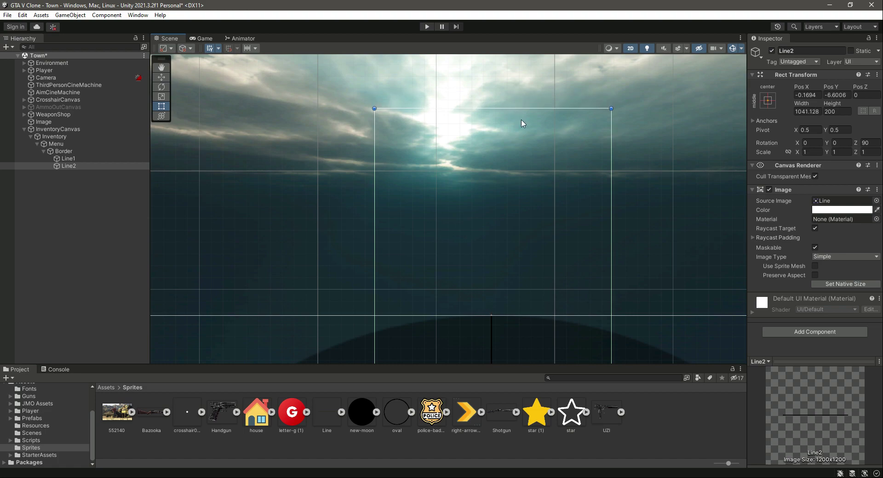
middle_drag(544, 327, 489, 287)
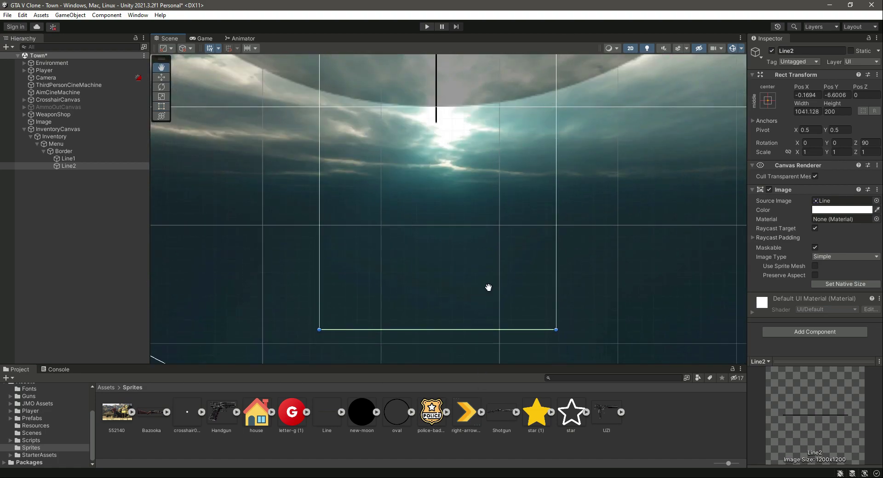
drag(501, 330, 500, 310)
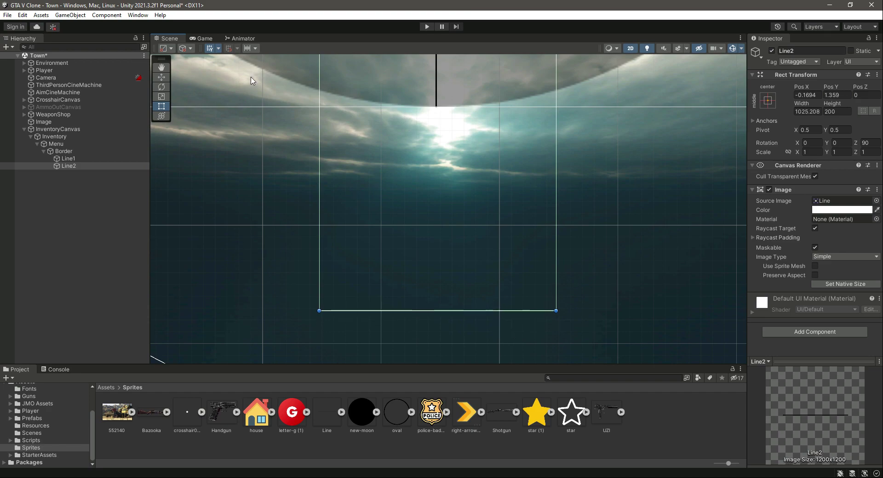
Examine how both divider lines fit the Menu circle in a maximized Game view
click(204, 38)
click(740, 38)
click(763, 70)
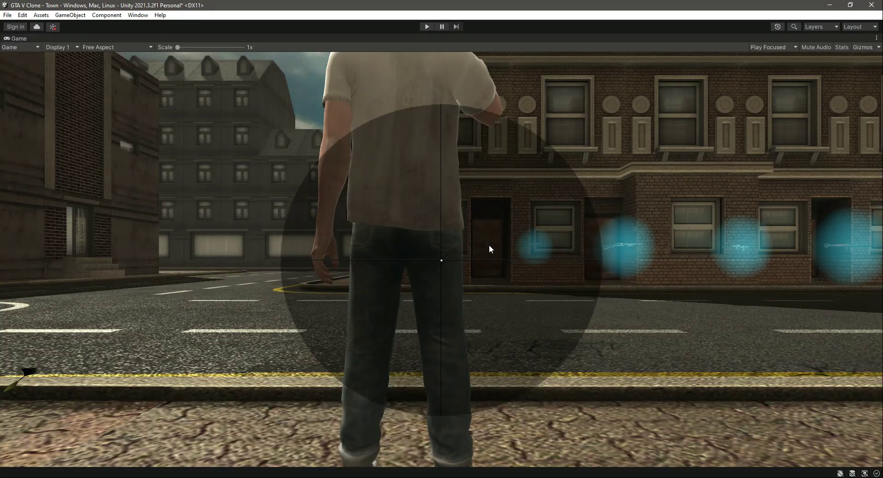
click(876, 38)
click(764, 70)
Shorten Line2's upper end slightly to meet the circle's edge, giving a width of about 1023
double_click(74, 166)
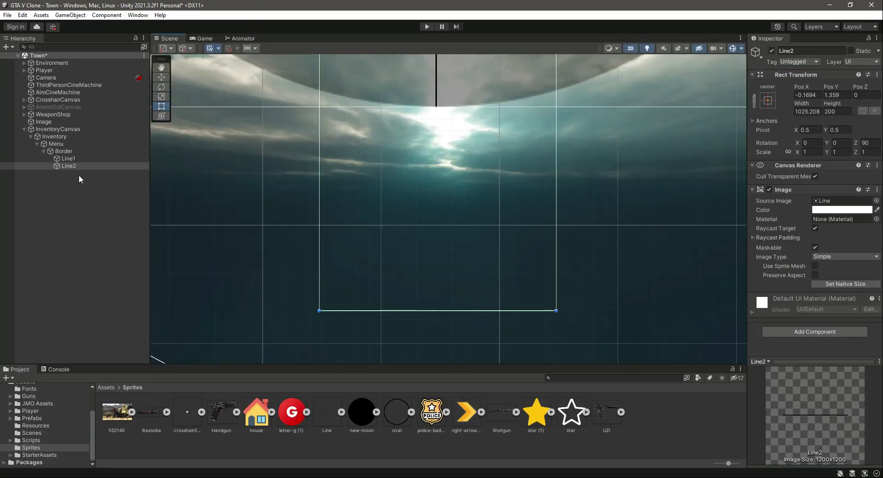
scroll(349, 141, down, 3)
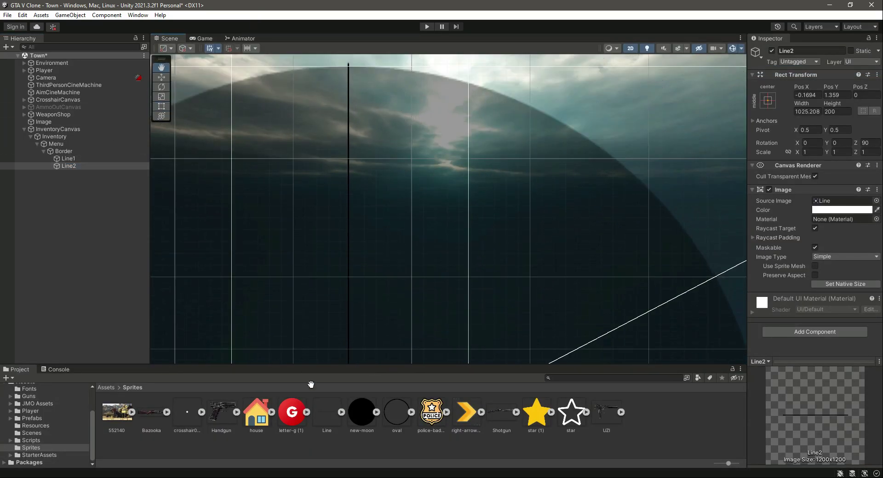
scroll(374, 225, down, 2)
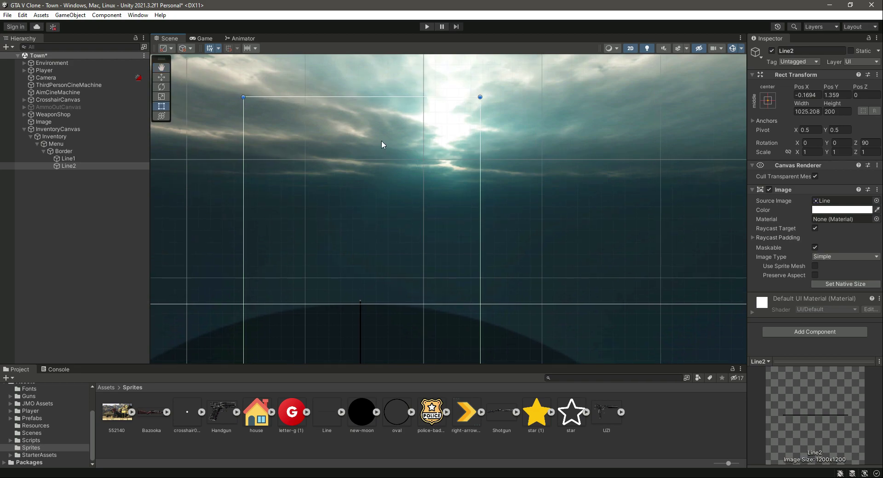
drag(382, 96, 389, 98)
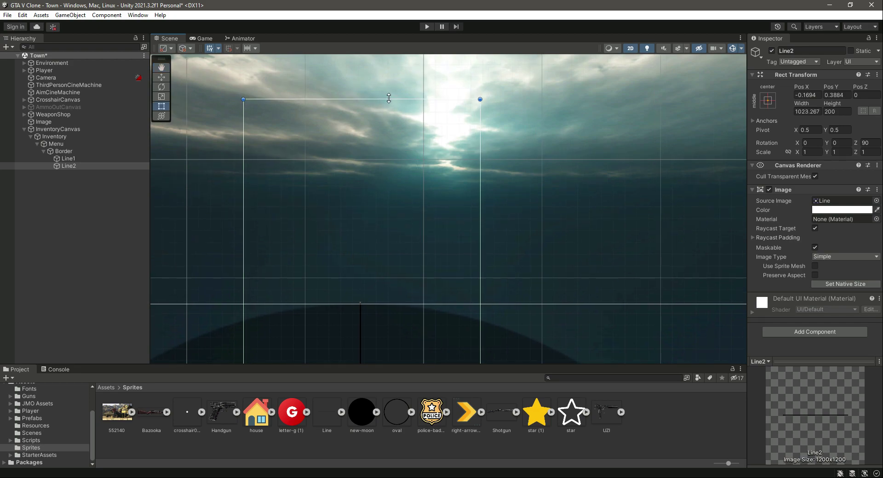
Check the shortened Line2 against the Menu circle's edge in a maximized Game view, and restore the normal layout
click(202, 40)
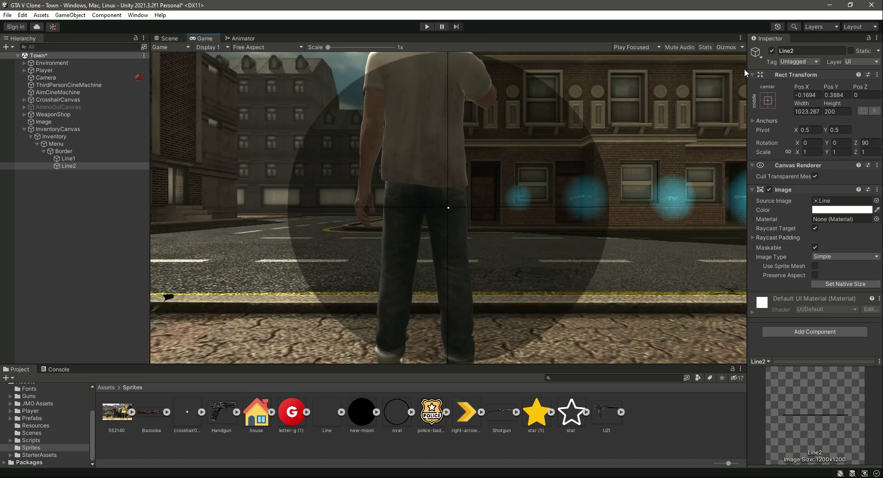
click(740, 37)
click(763, 72)
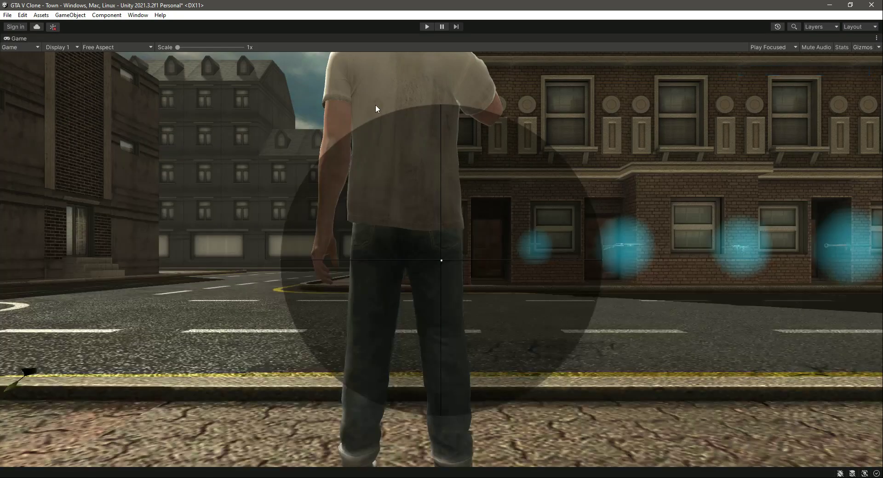
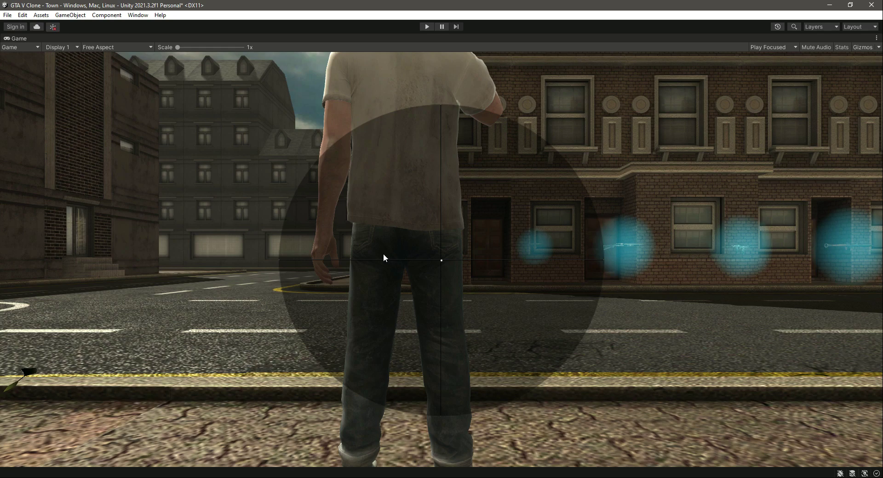
click(876, 38)
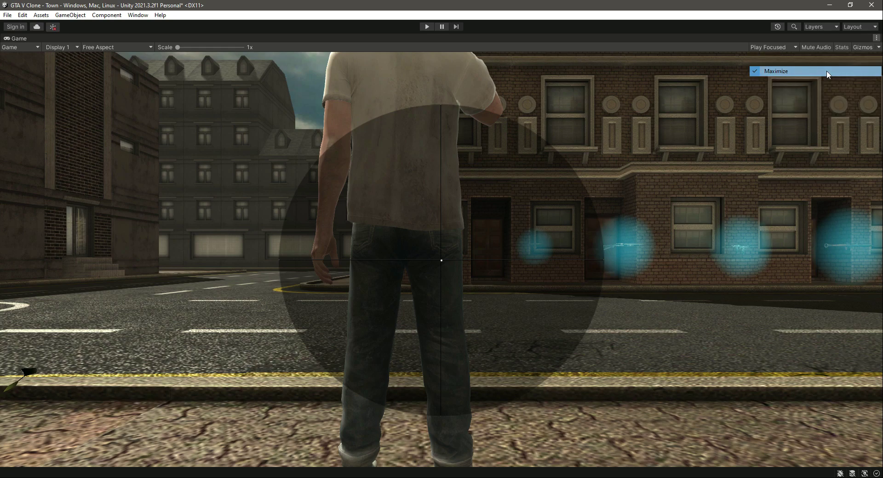
click(850, 71)
Add a legacy UI Button as a child of Menu and name it Handgun
click(62, 144)
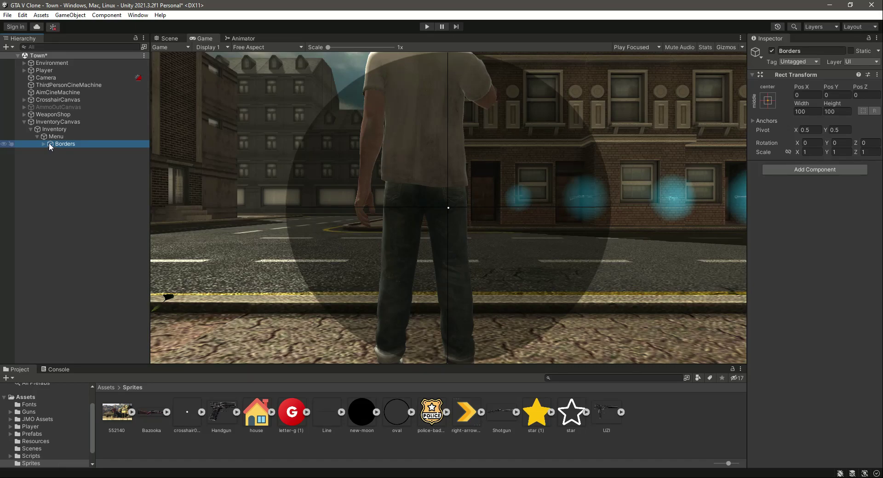
click(56, 137)
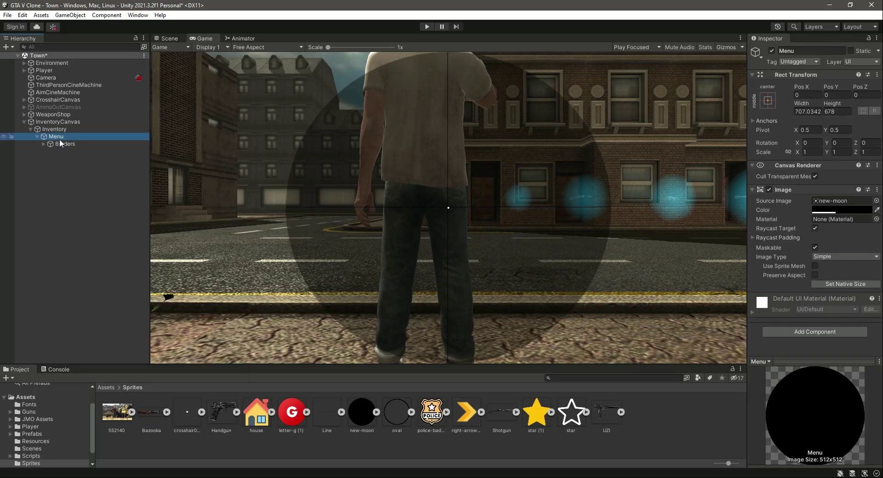
click(67, 145)
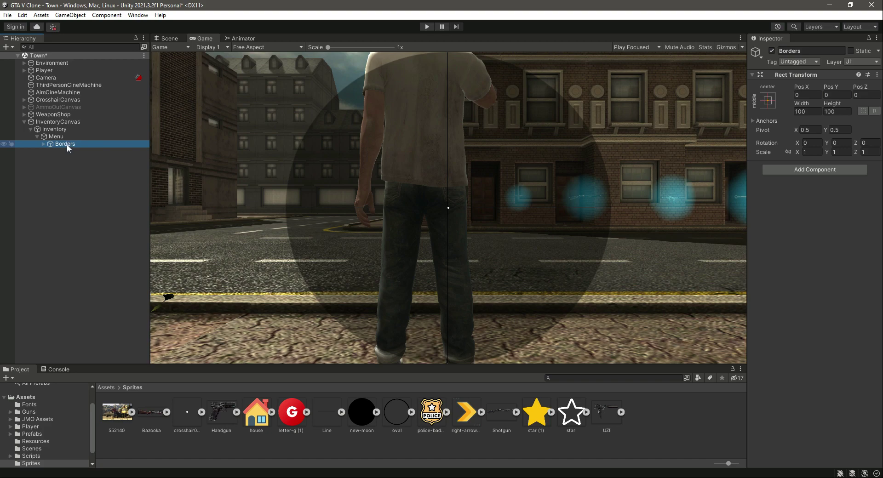
click(59, 138)
right_click(57, 139)
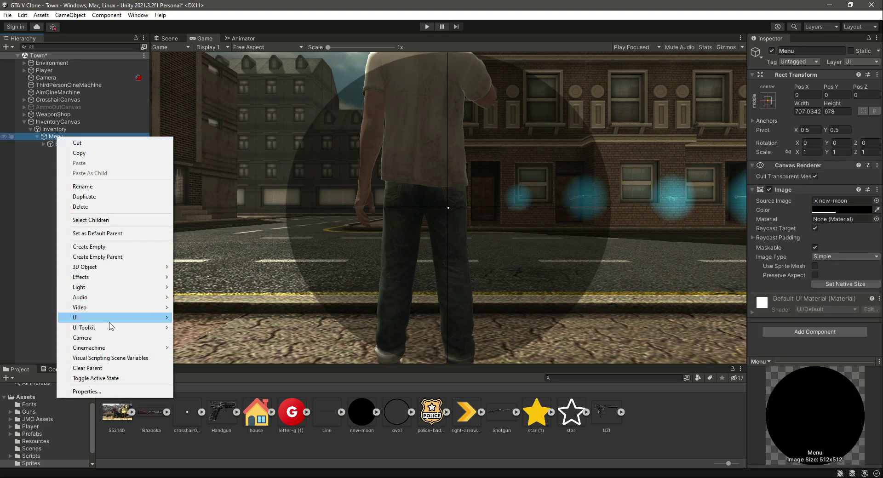
mouse_move(112, 321)
mouse_move(226, 459)
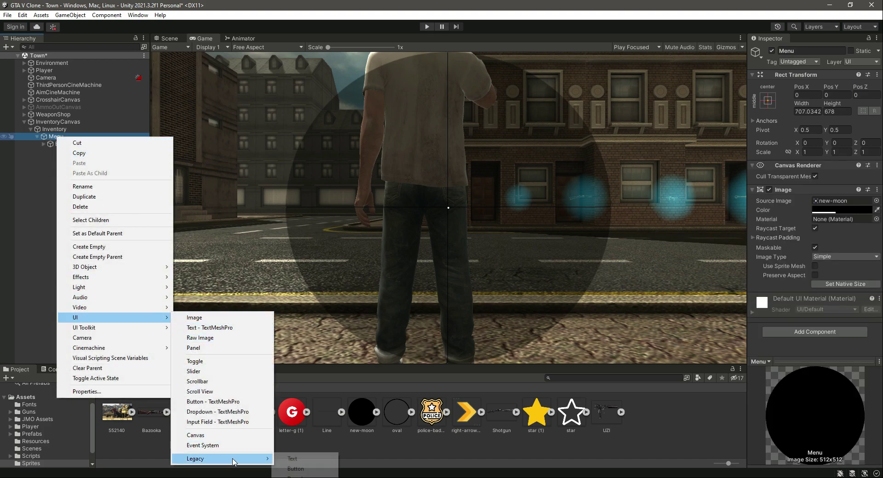
click(296, 469)
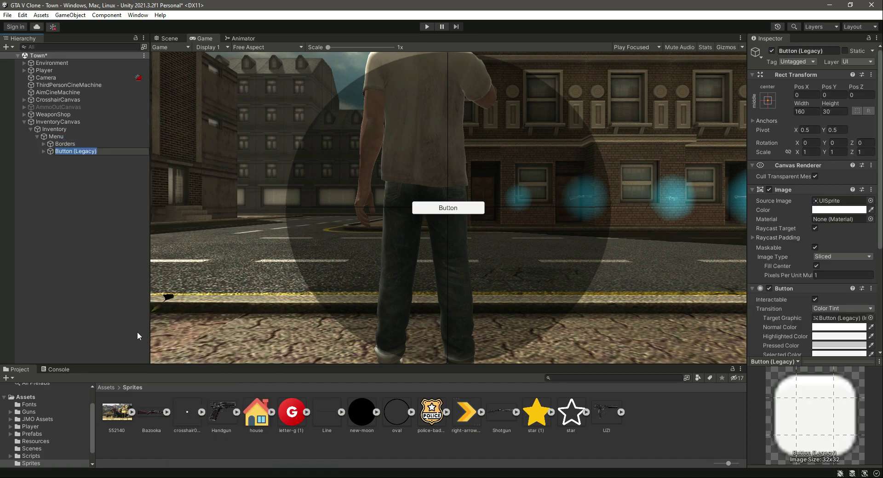
text(Handgun)
key(Return)
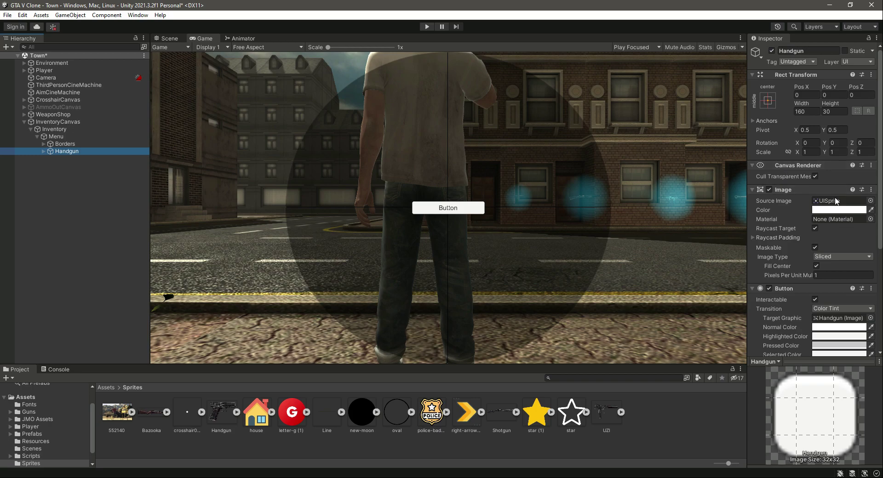
Remove the Image component from the Handgun button and delete its child text object
click(870, 190)
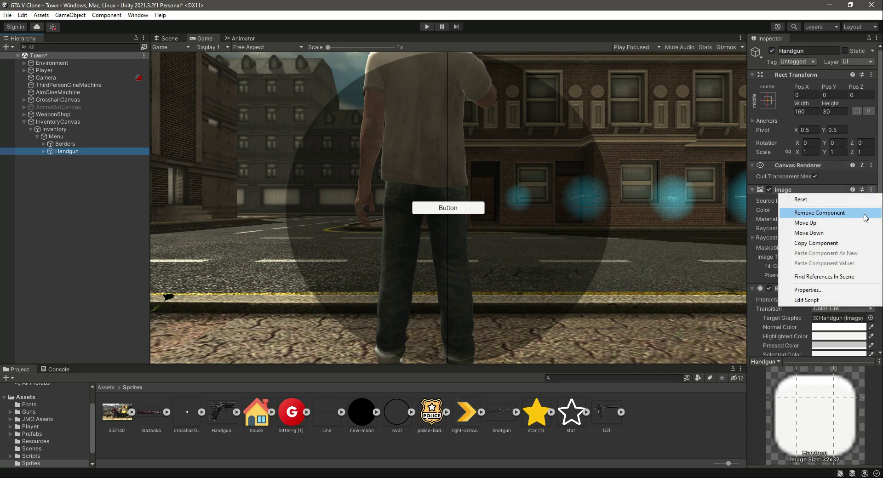
click(803, 213)
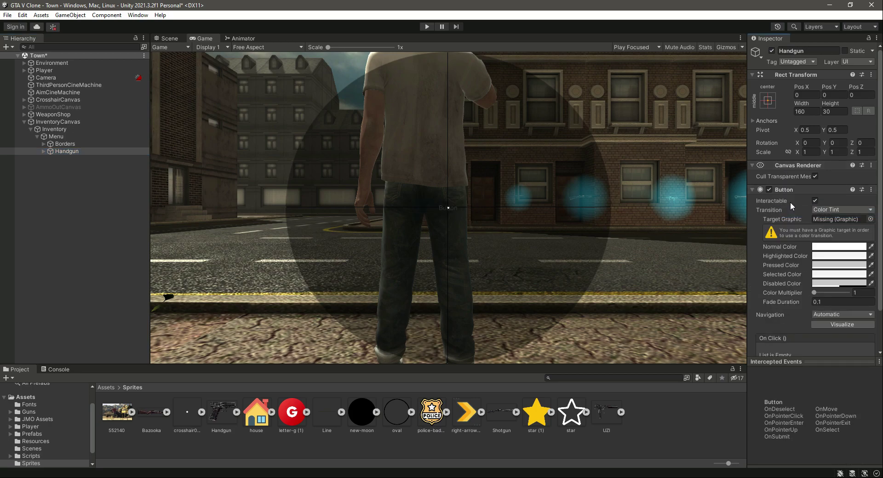
click(44, 151)
click(62, 159)
key(Delete)
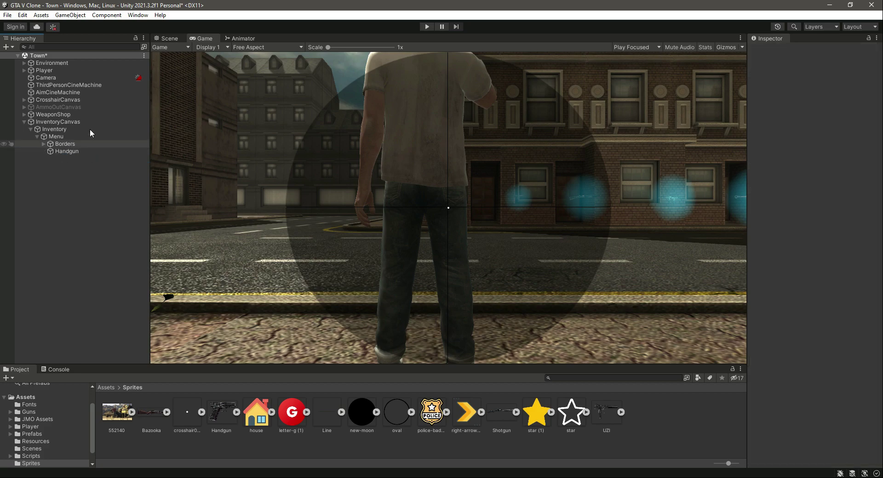
Save the scene and set Handgun's anchor and position to the top-left preset of Menu
click(169, 38)
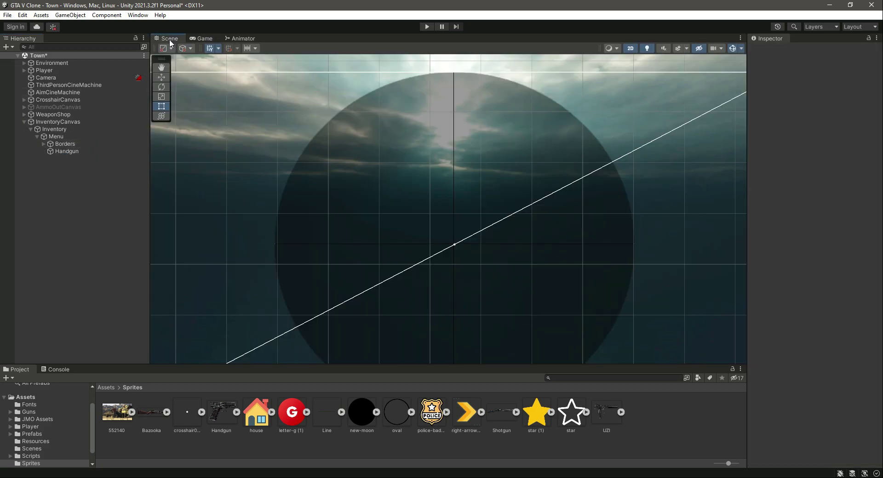
click(58, 151)
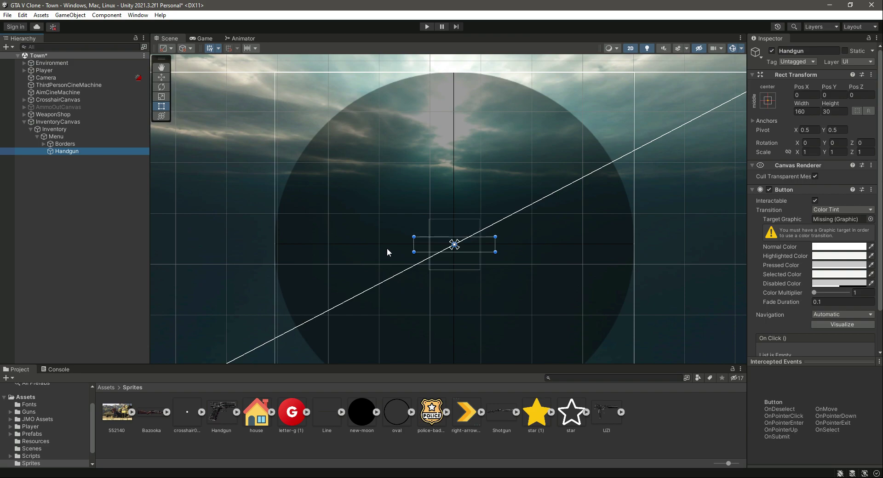
key(ctrl+s)
click(767, 101)
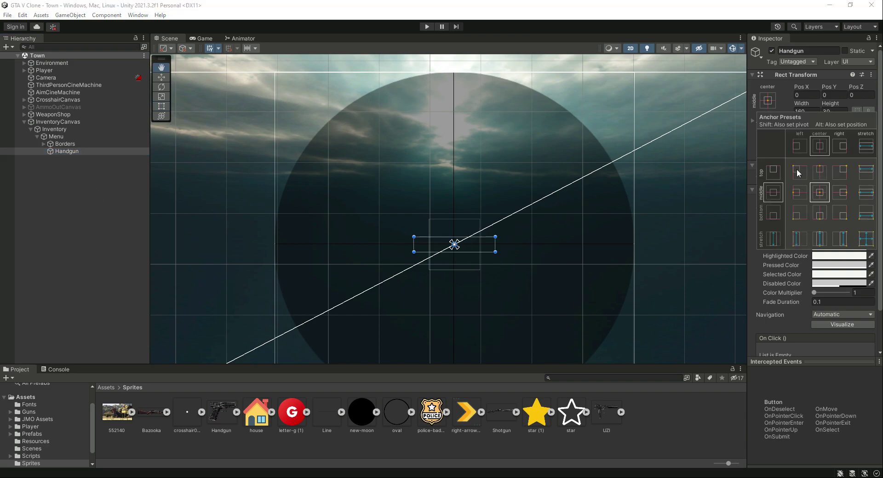
alt+click(797, 170)
Move Handgun into the upper-left quarter of the Menu circle, to about X 209, Y -208
key(w)
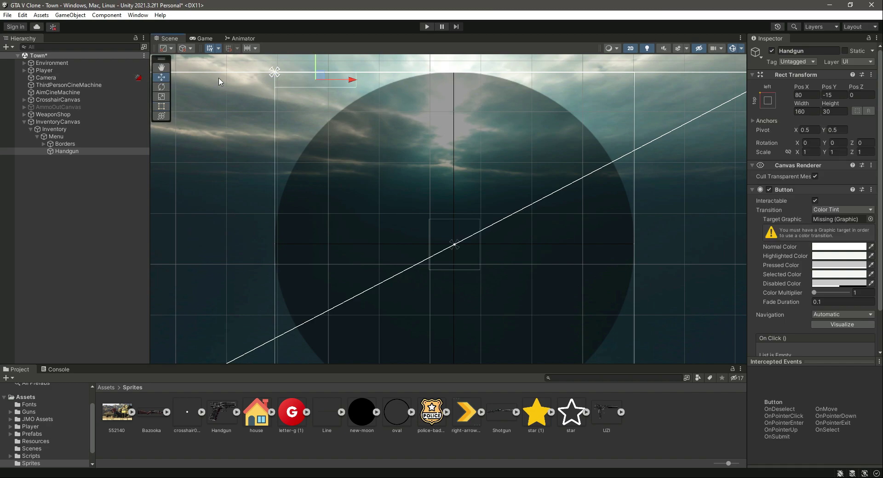
drag(321, 66, 418, 176)
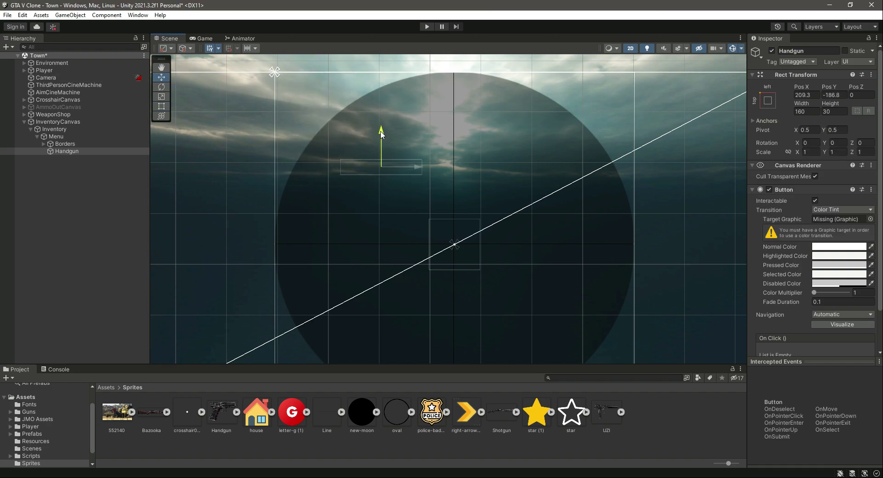
drag(381, 131, 383, 143)
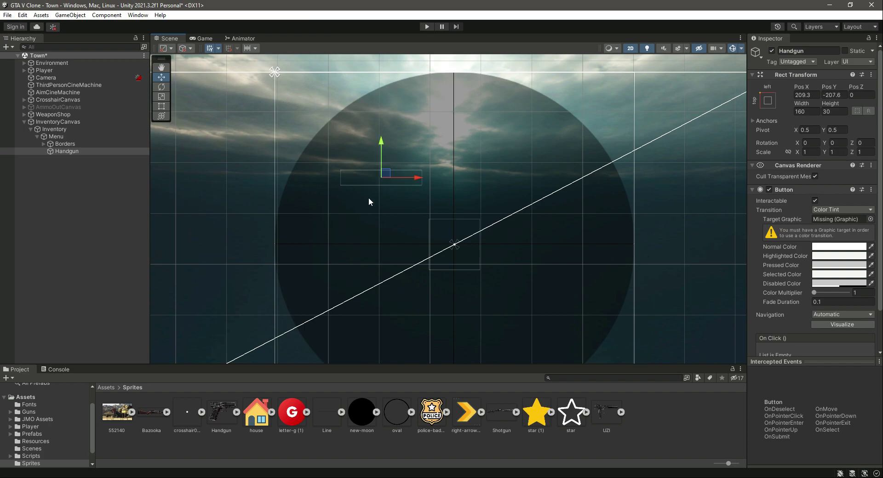
Resize Handgun's rectangle to cover the circle's upper-left quarter, about 325 wide and 265 high
click(162, 106)
drag(396, 170, 396, 97)
drag(422, 141, 450, 144)
drag(414, 184, 414, 236)
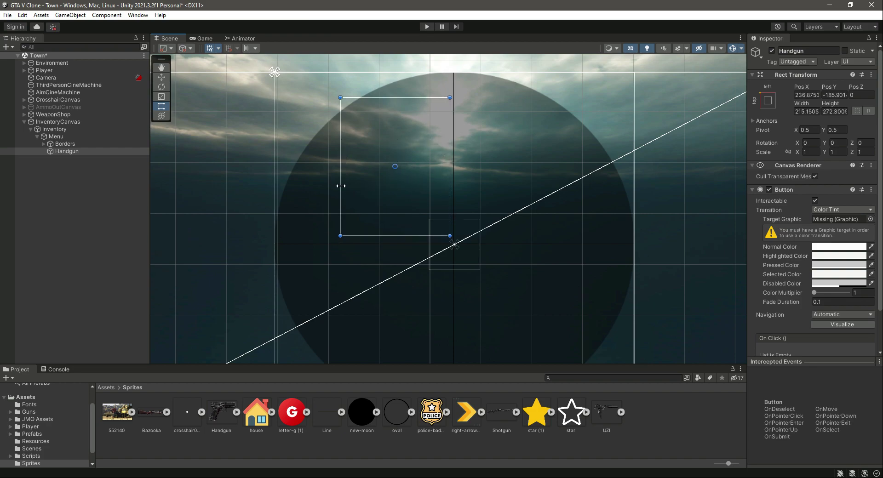
drag(341, 184, 286, 184)
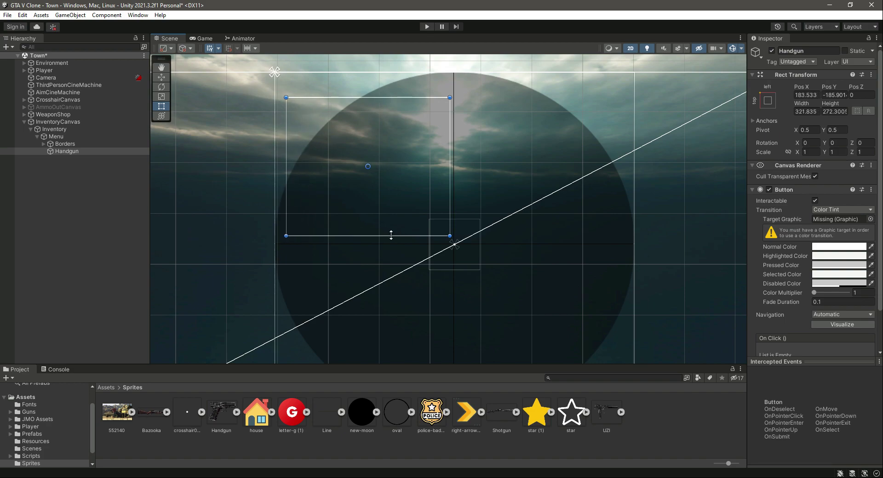
drag(391, 235, 390, 239)
drag(420, 97, 421, 95)
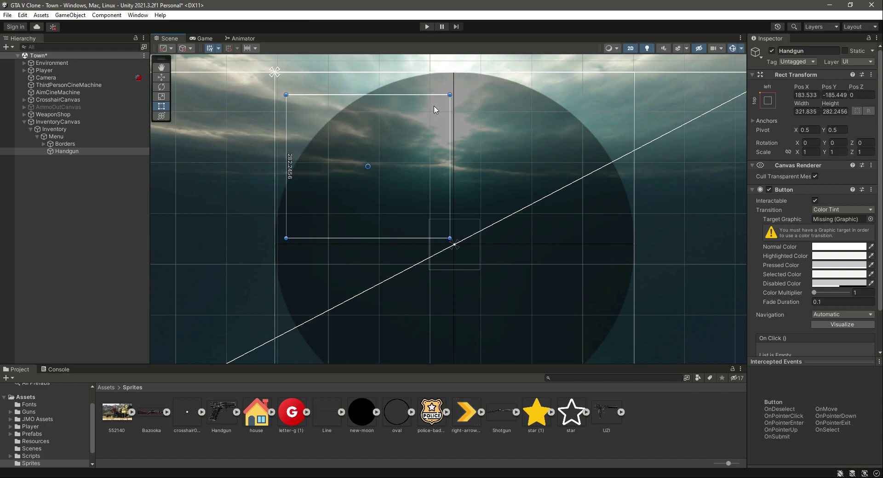
drag(288, 182, 285, 183)
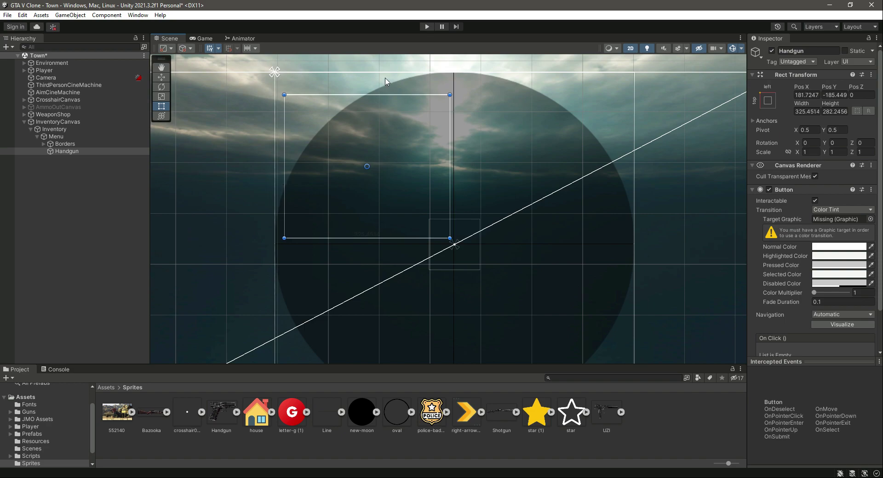
drag(391, 96, 391, 104)
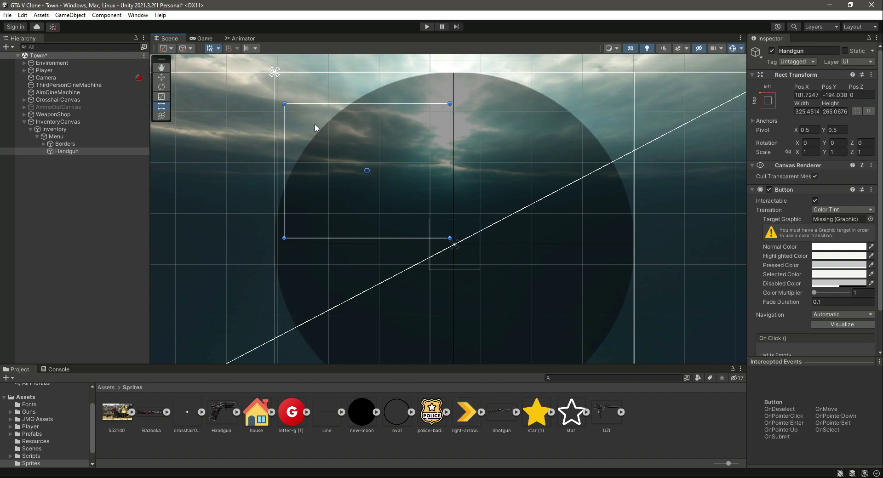
Add a UI Image as a child of Handgun and assign the Handgun sprite as its source image
right_click(67, 153)
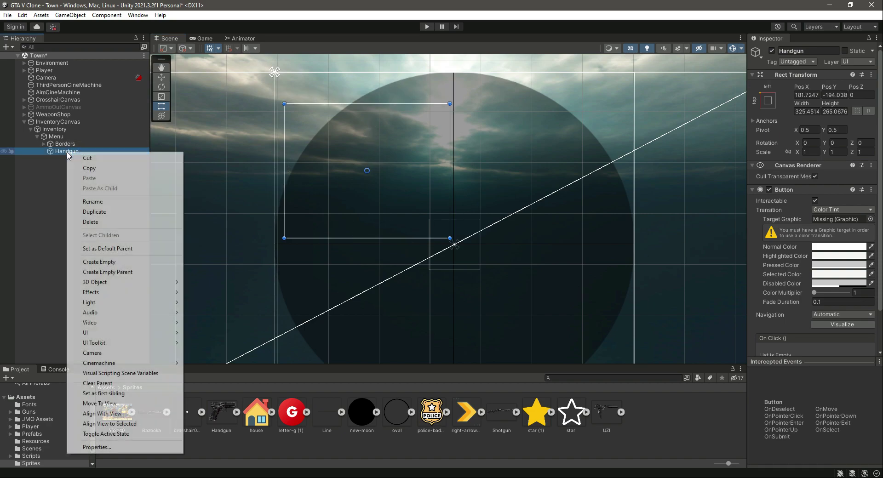
mouse_move(131, 333)
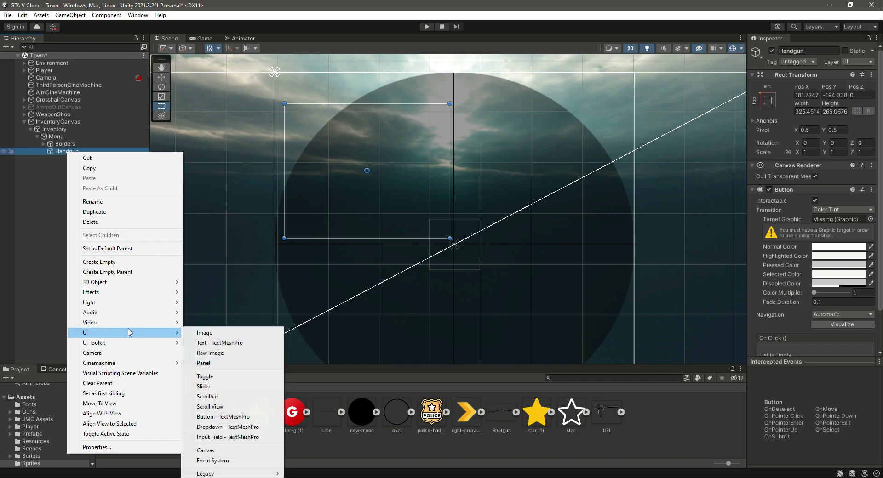
click(213, 334)
drag(219, 418, 838, 205)
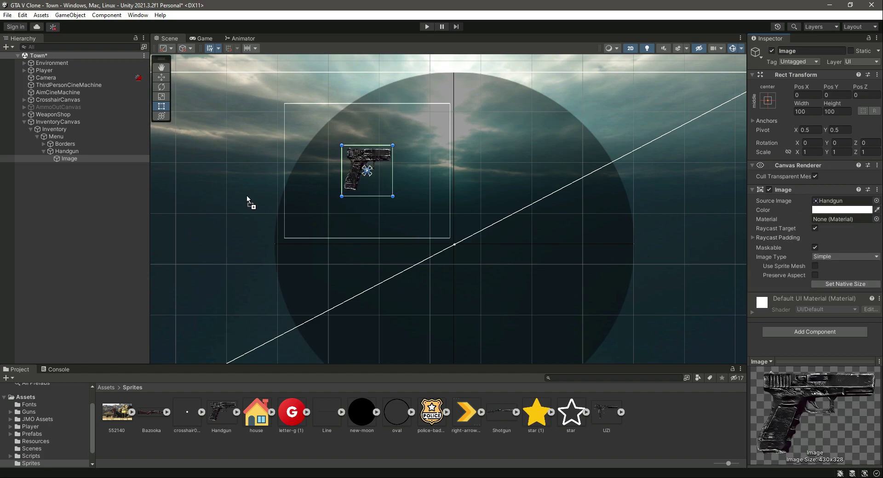
Keep the child Image's anchors at middle center and extend its right edge to a width of about 144
click(768, 101)
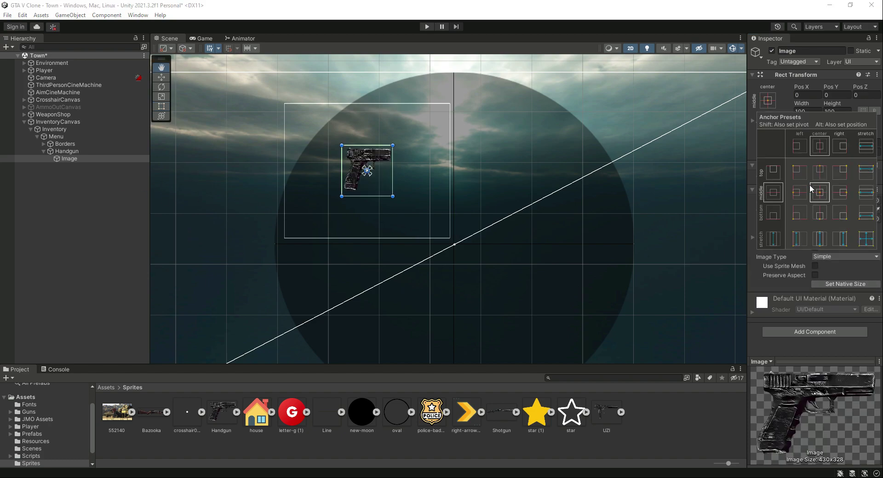
click(811, 188)
click(89, 159)
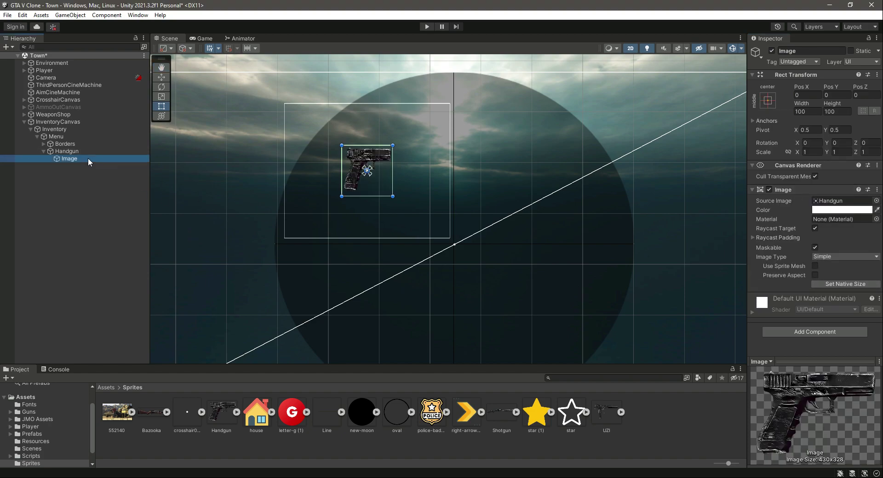
drag(394, 176, 416, 175)
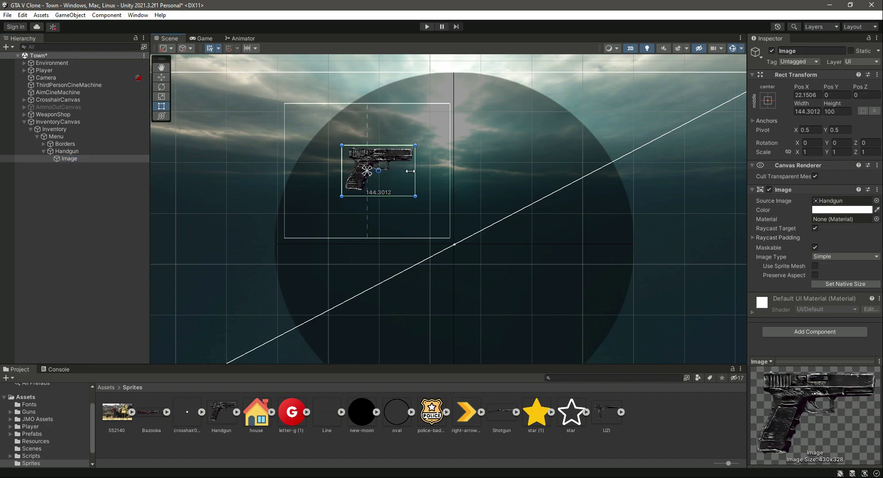
Check the handgun image's size and placement in a maximized Game view, restore the layout and reselect the Image
click(202, 40)
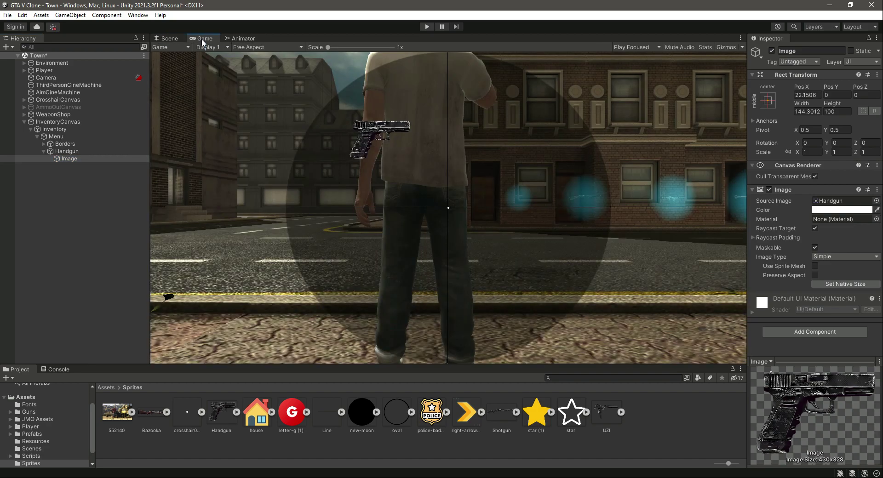
click(739, 38)
click(763, 70)
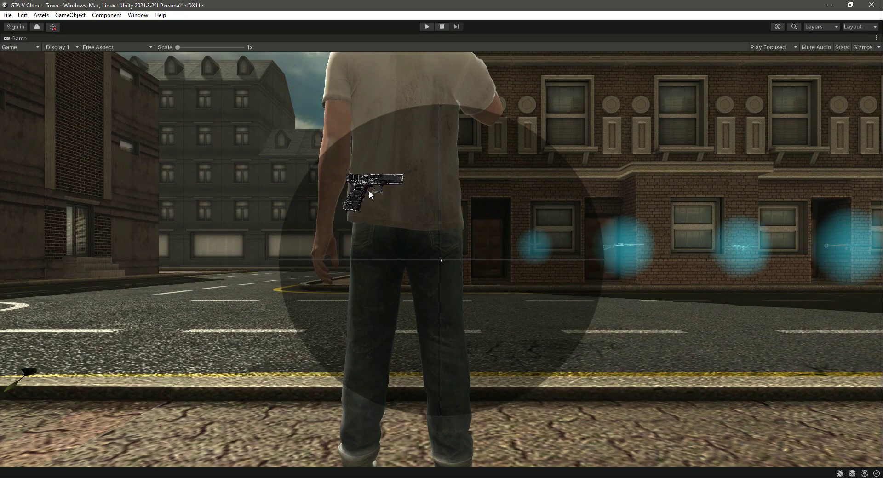
click(876, 38)
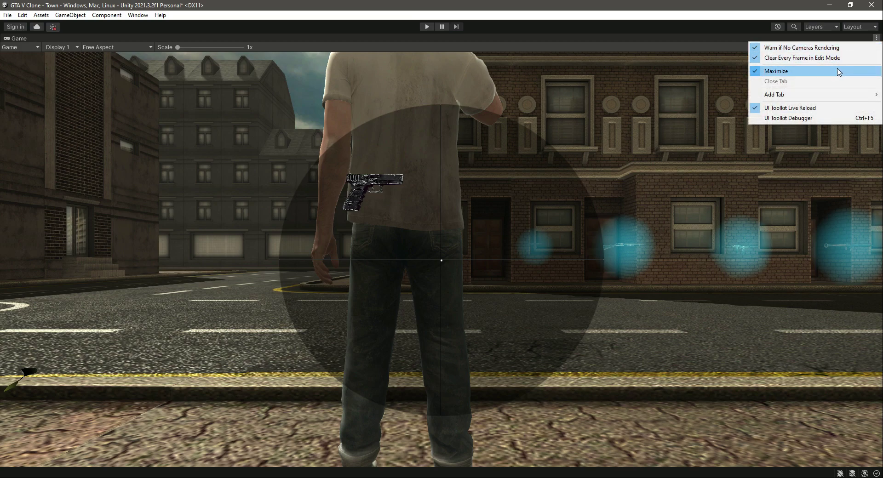
click(839, 72)
click(74, 161)
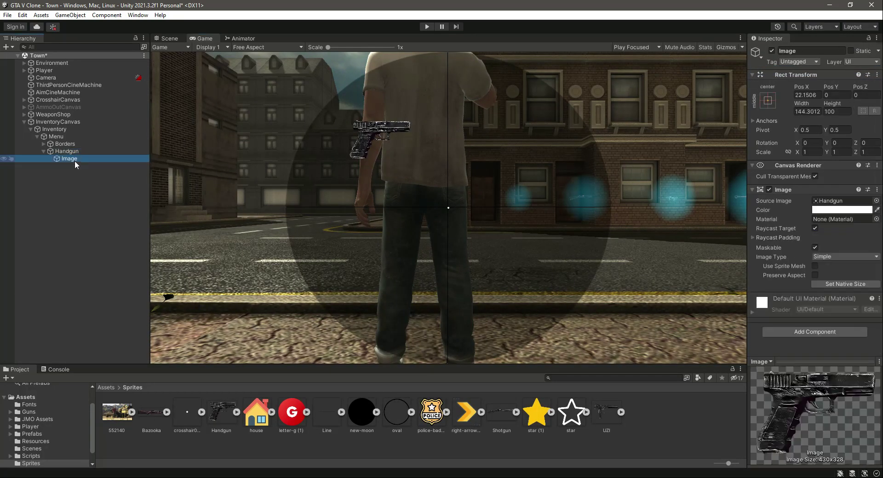
Enlarge Handgun's child Image proportionally to about 152 wide and 114 high, collapse Handgun and save the scene
double_click(74, 161)
drag(388, 198, 388, 201)
click(421, 191)
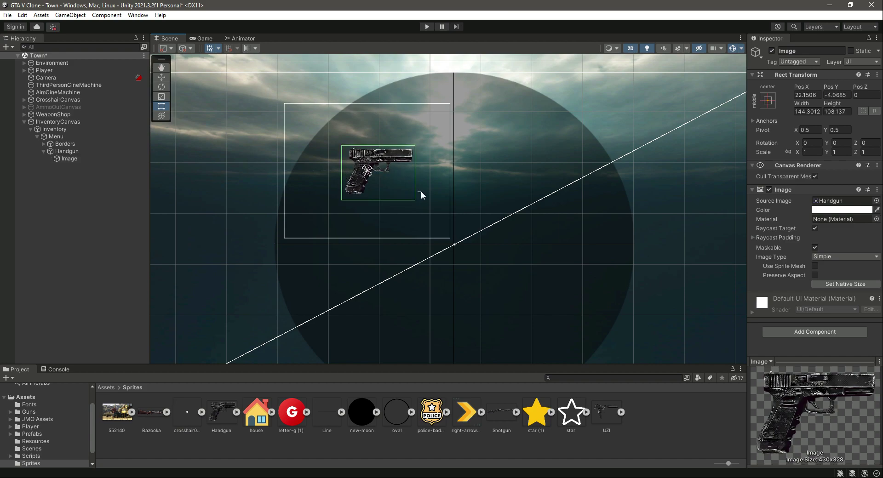
click(81, 158)
drag(415, 191, 409, 206)
key(w)
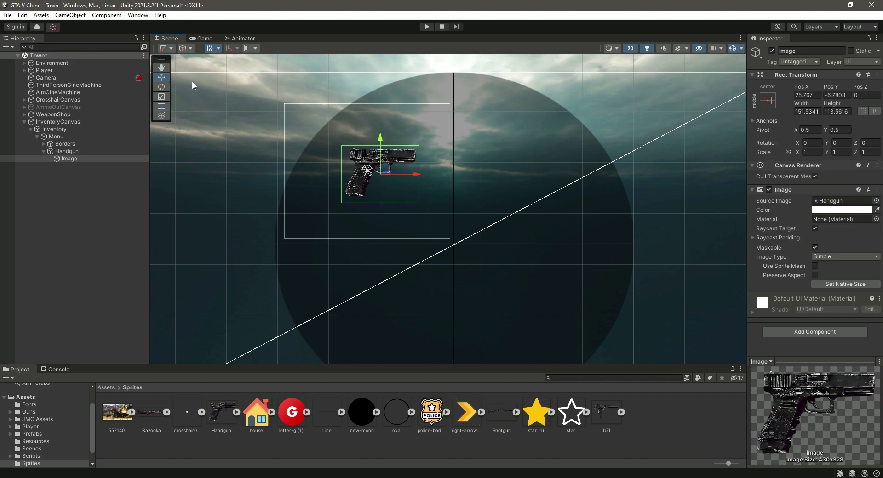
click(45, 208)
click(43, 152)
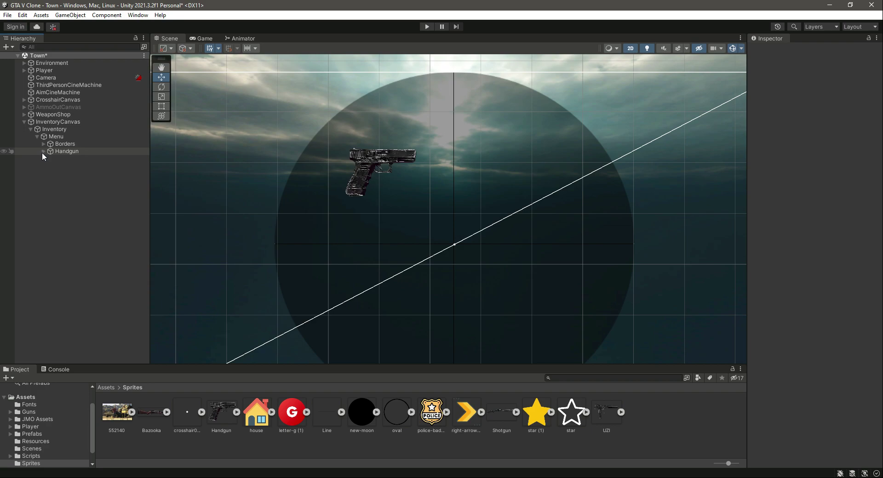
key(ctrl+s)
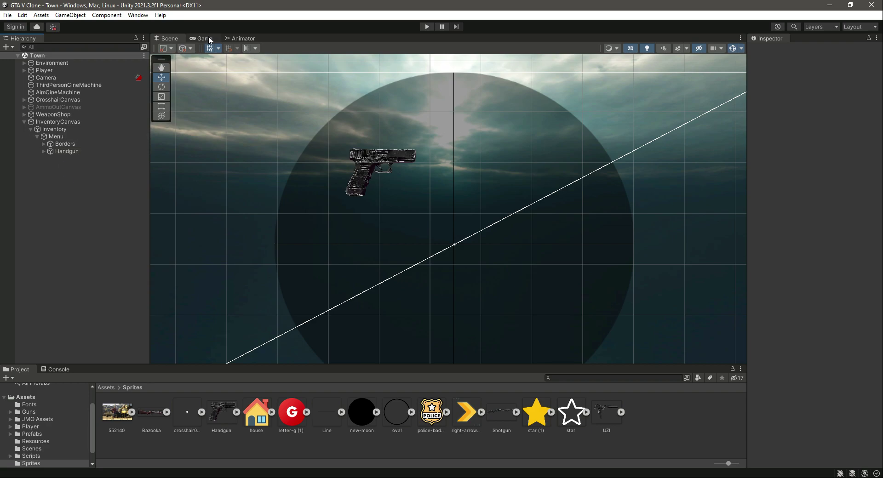
Check the enlarged handgun image in a maximized Game view and restore the layout
click(209, 37)
click(739, 38)
click(764, 71)
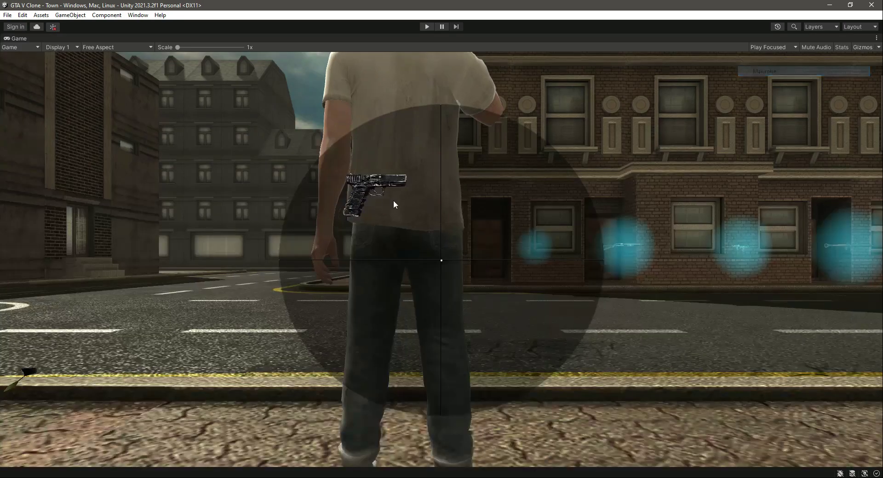
click(877, 39)
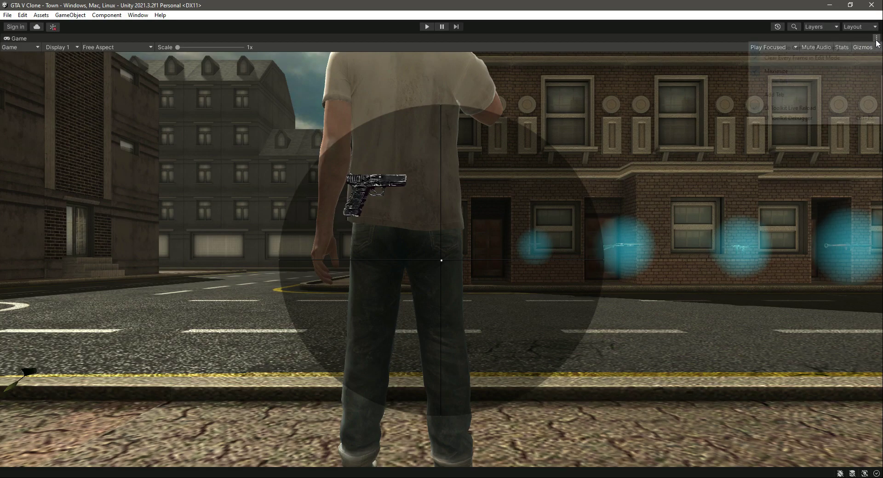
click(846, 72)
Duplicate the Handgun button under Menu and rename the copy as Shotgun
click(131, 218)
key(Up)
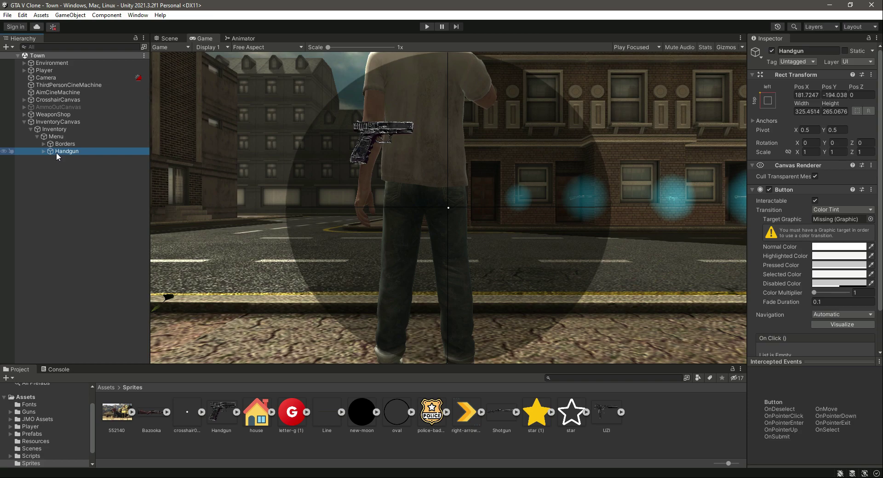
key(ctrl+d)
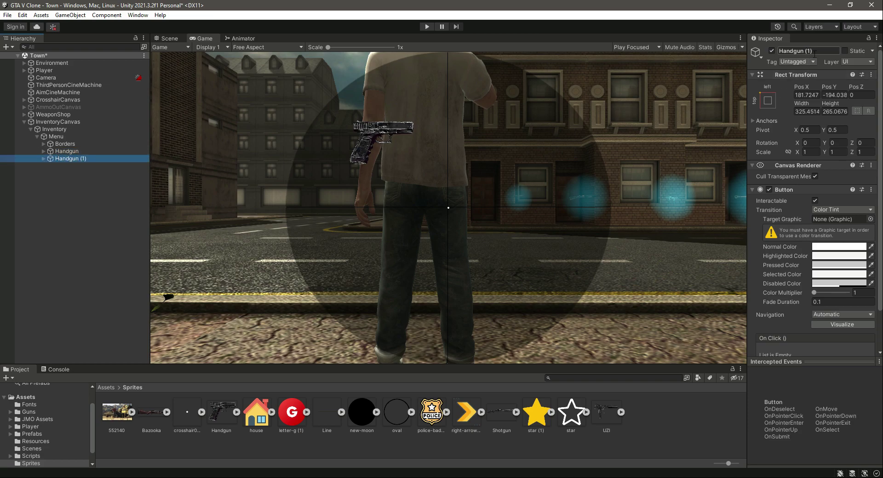
click(800, 49)
text(Sh)
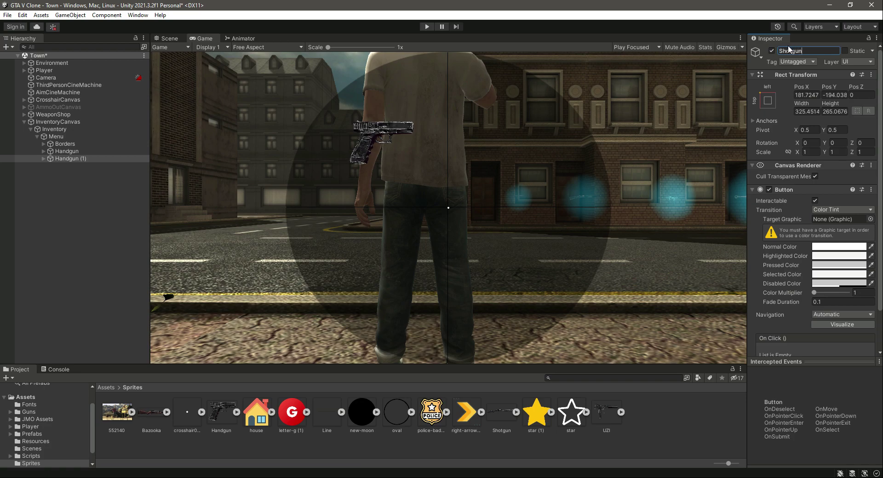
text(otgun)
key(Return)
click(73, 159)
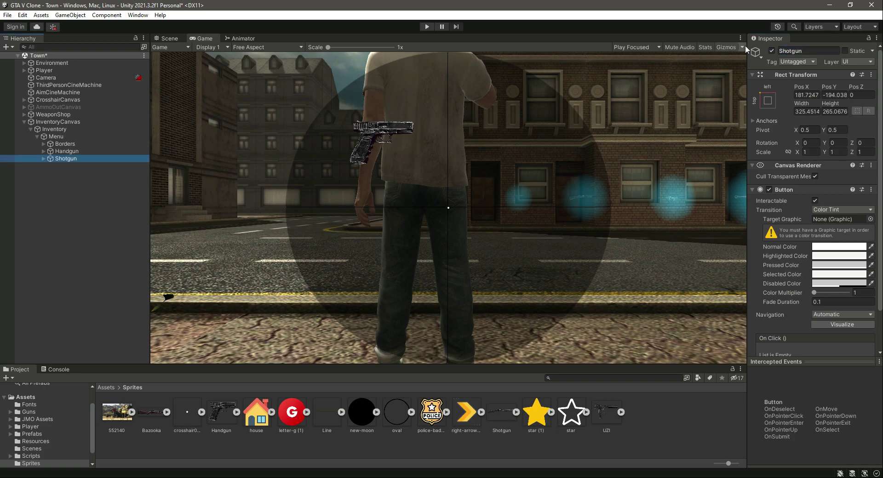
Anchor Shotgun to the bottom left of its parent and snap its position there
click(769, 103)
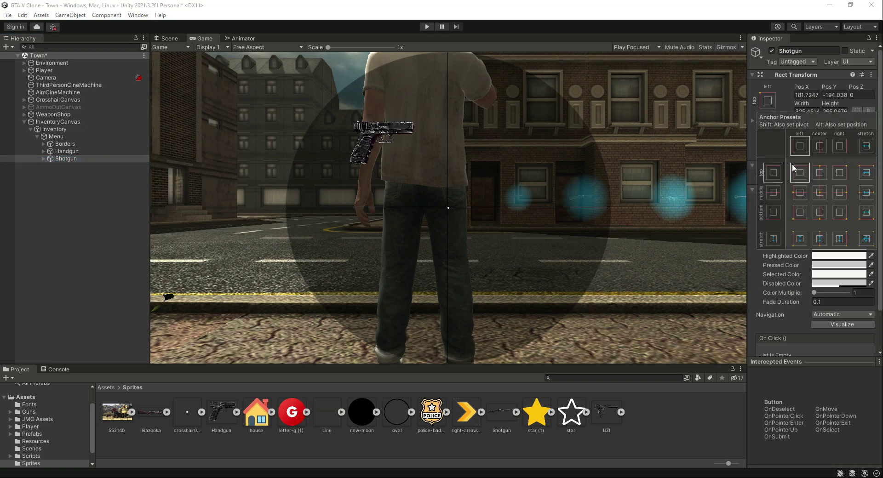
click(801, 211)
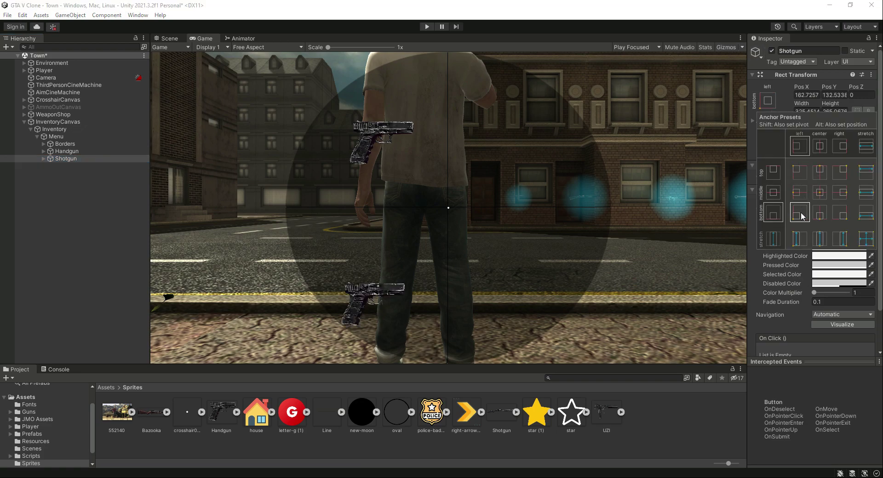
click(70, 156)
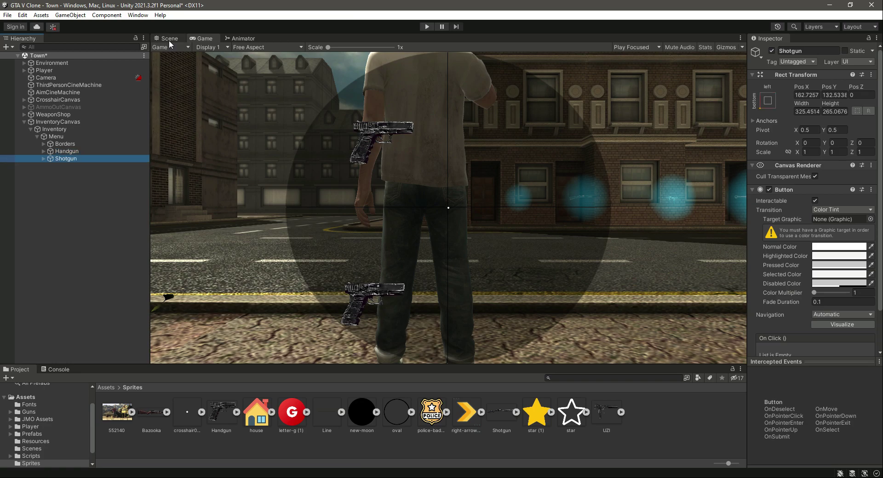
Move Shotgun into the circle's lower-left quarter in the Scene view, aligned under Handgun at about X 182 and Y 198.5
click(170, 40)
middle_drag(458, 262, 478, 142)
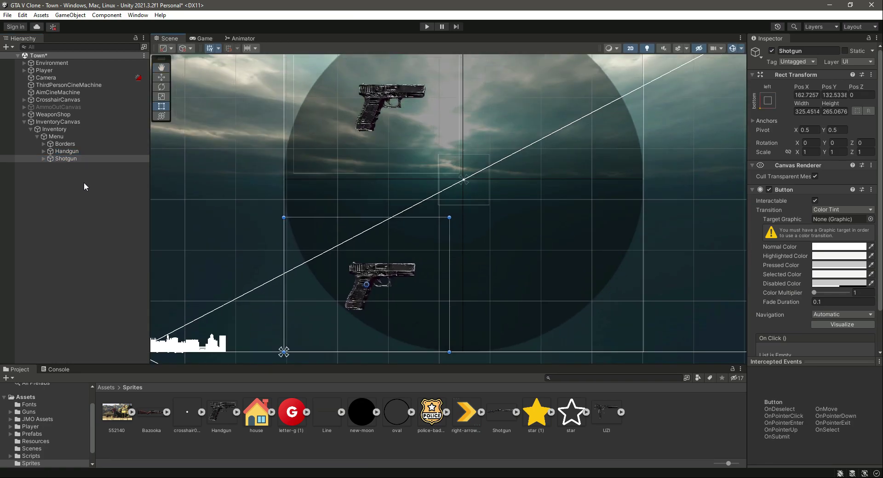
click(62, 159)
click(162, 77)
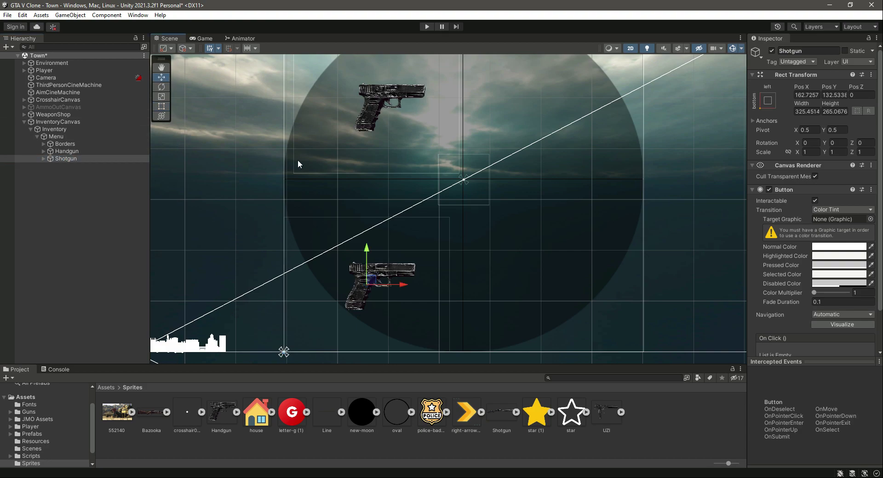
drag(366, 255, 373, 218)
drag(399, 248, 408, 250)
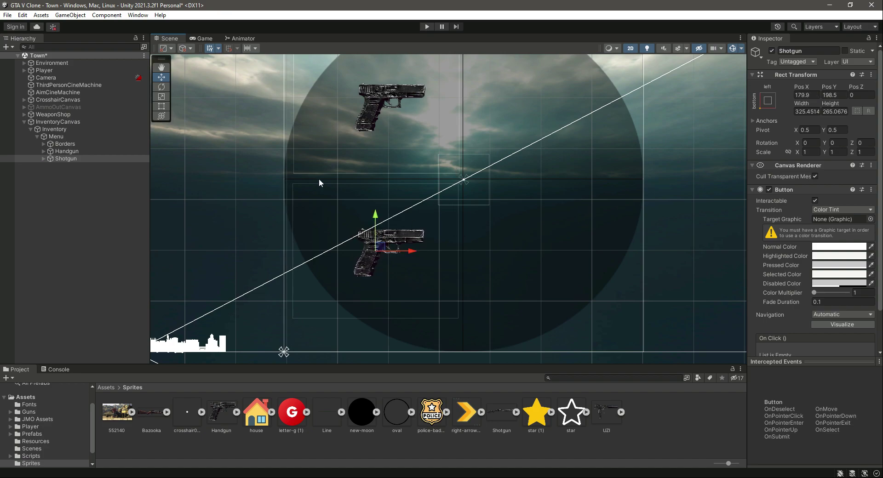
scroll(410, 165, up, 10)
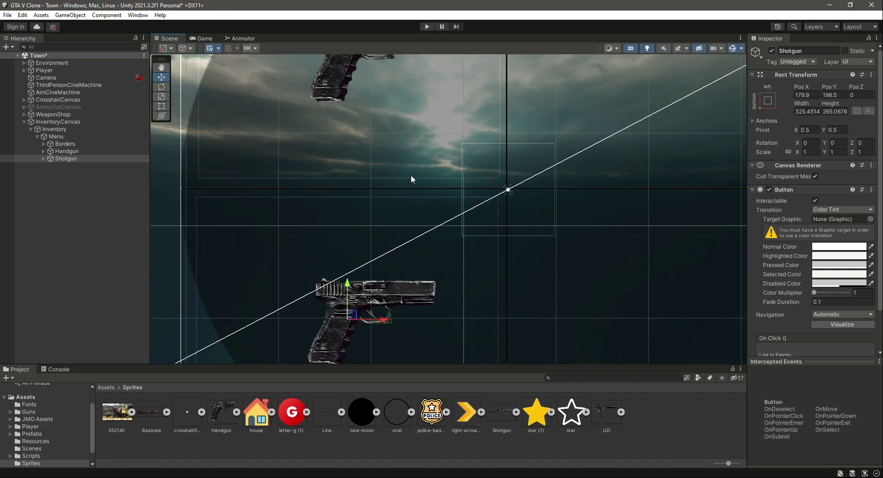
middle_drag(370, 233, 387, 225)
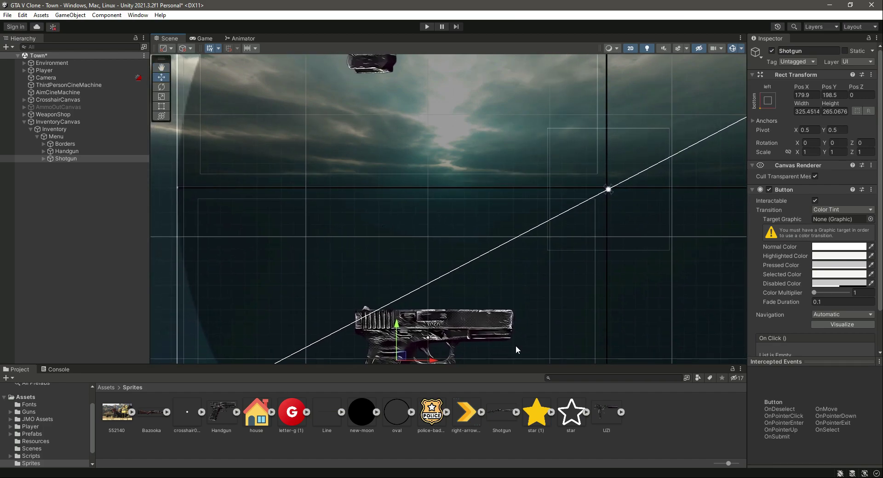
drag(434, 362, 437, 362)
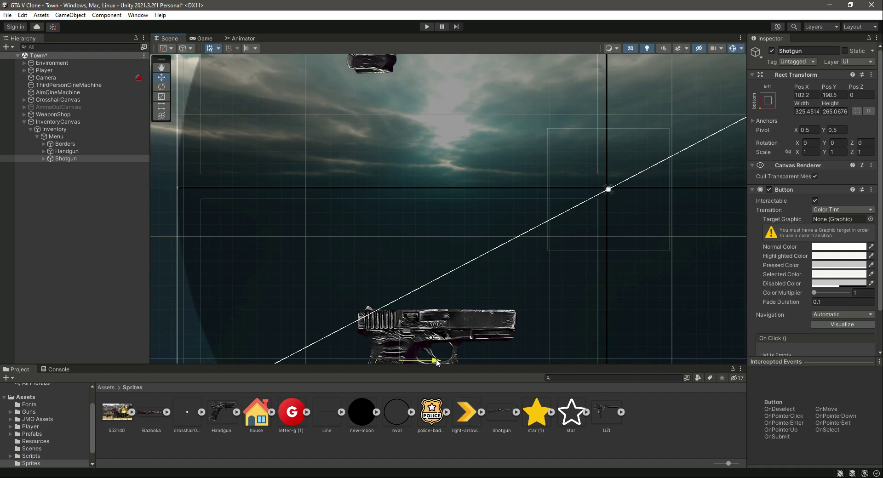
middle_drag(545, 326, 543, 207)
scroll(542, 190, down, 4)
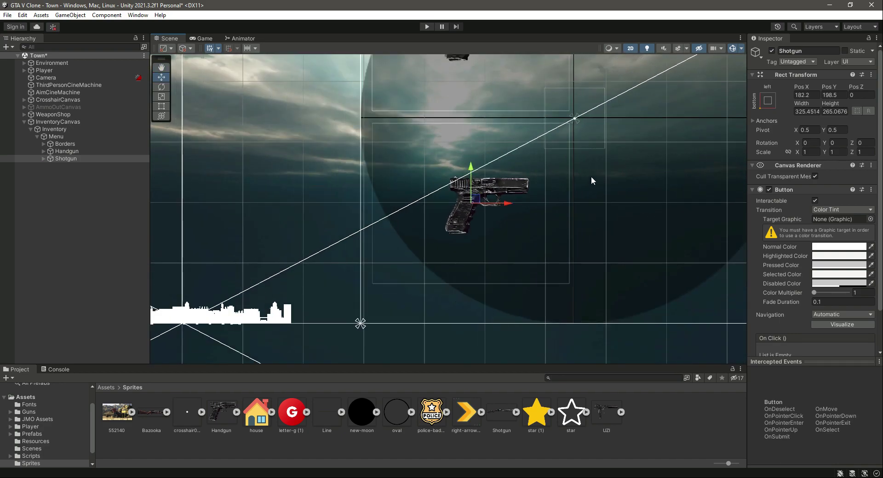
scroll(591, 180, down, 2)
middle_drag(489, 299, 375, 336)
scroll(483, 240, down, 3)
middle_drag(484, 240, 497, 260)
Assign the Shotgun sprite as the source image of Shotgun's child Image
click(42, 159)
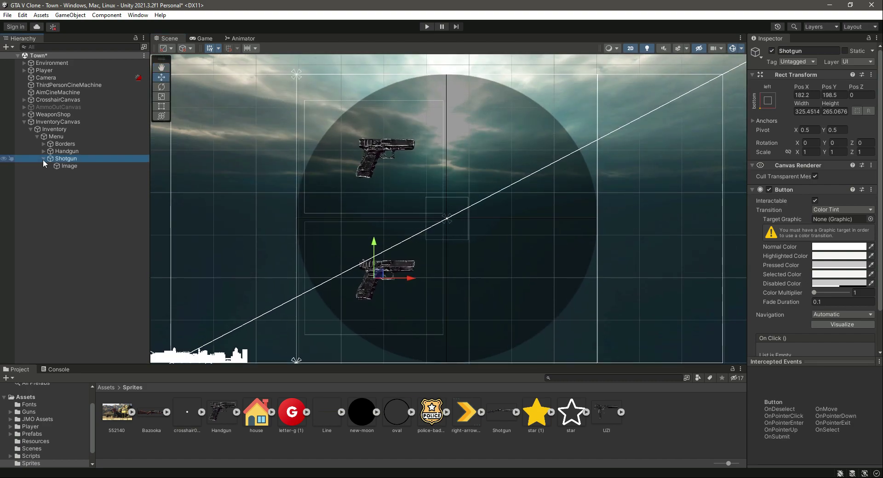
click(76, 166)
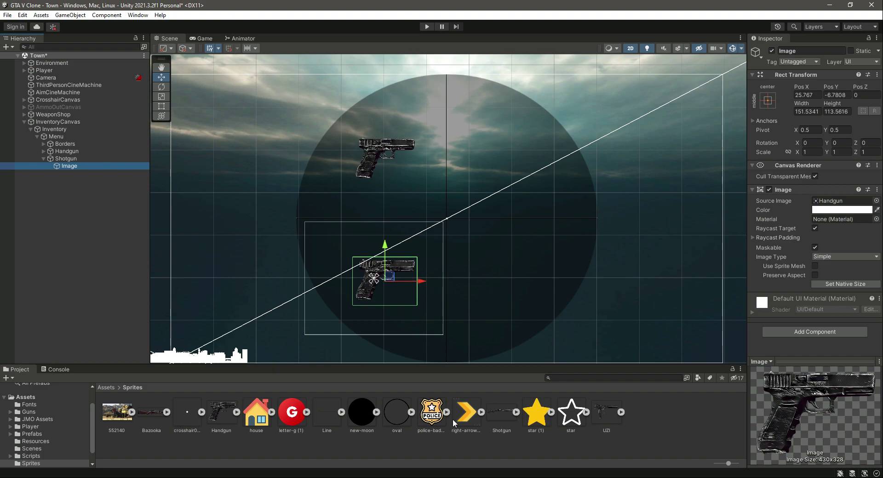
drag(500, 414, 842, 202)
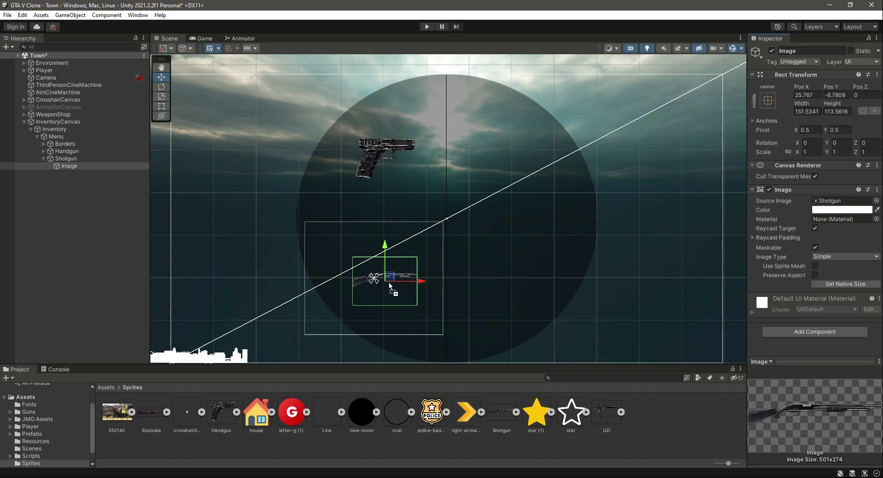
click(66, 159)
click(76, 167)
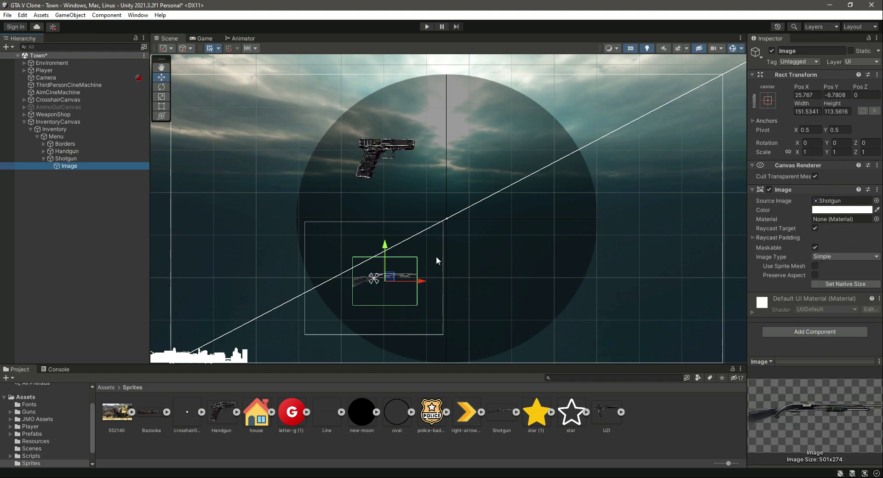
Snap Shotgun's child Image to the middle center of its parent, including its position
click(768, 100)
alt+click(819, 192)
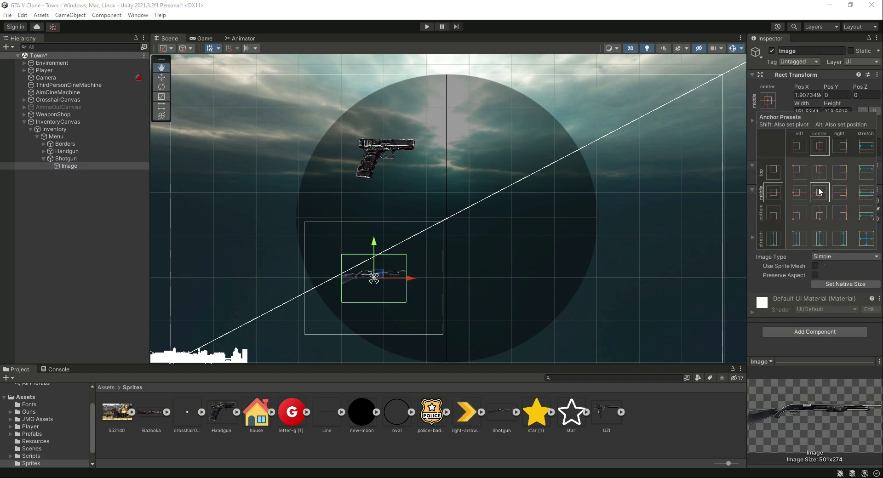
key(Escape)
Stretch Shotgun's child Image to about 262 wide and 173 high within the quarter and save the scene
key(t)
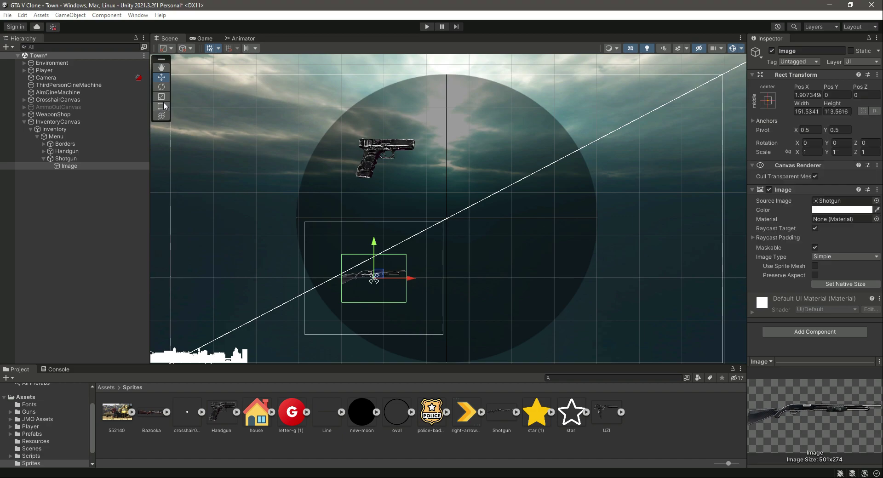
drag(404, 286, 427, 294)
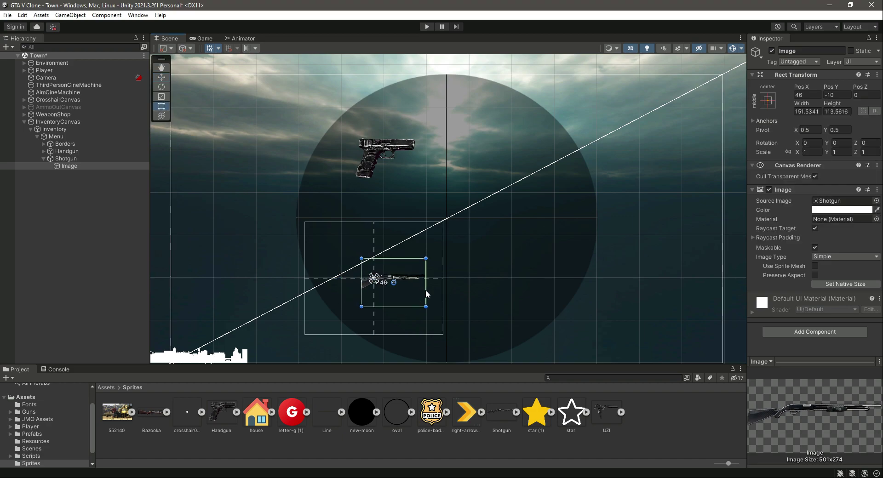
key(ctrl+z)
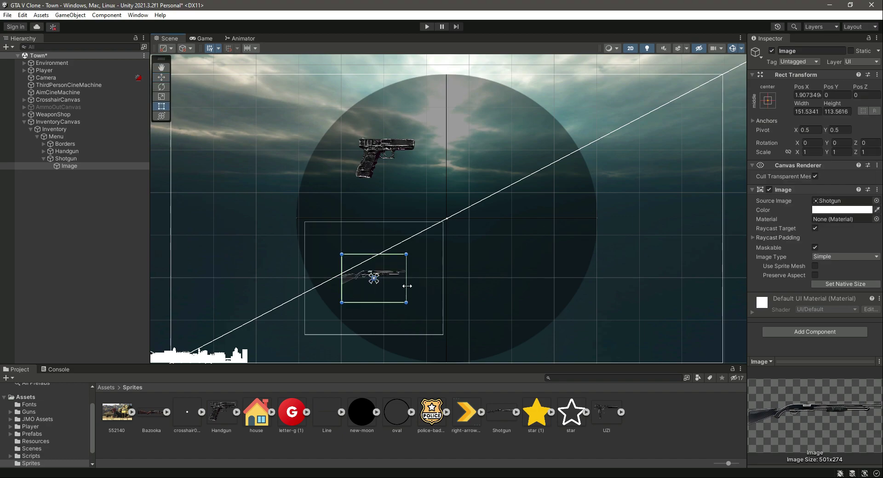
drag(407, 287, 426, 286)
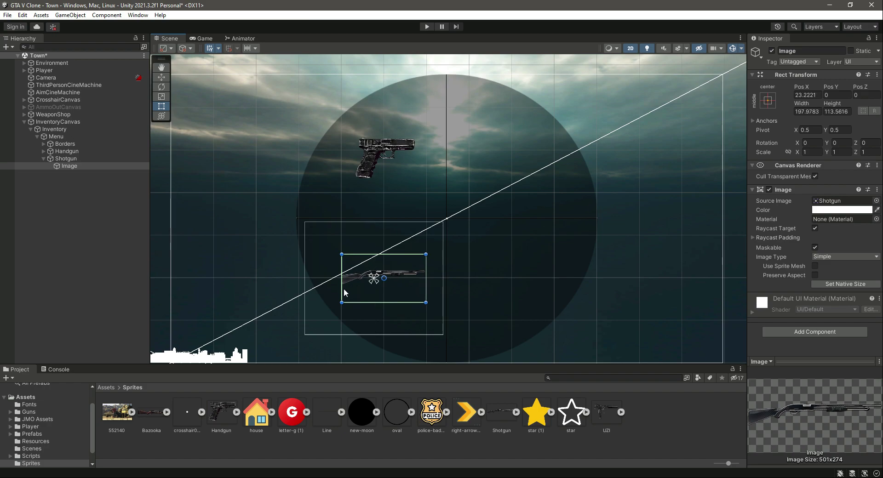
drag(344, 288, 357, 297)
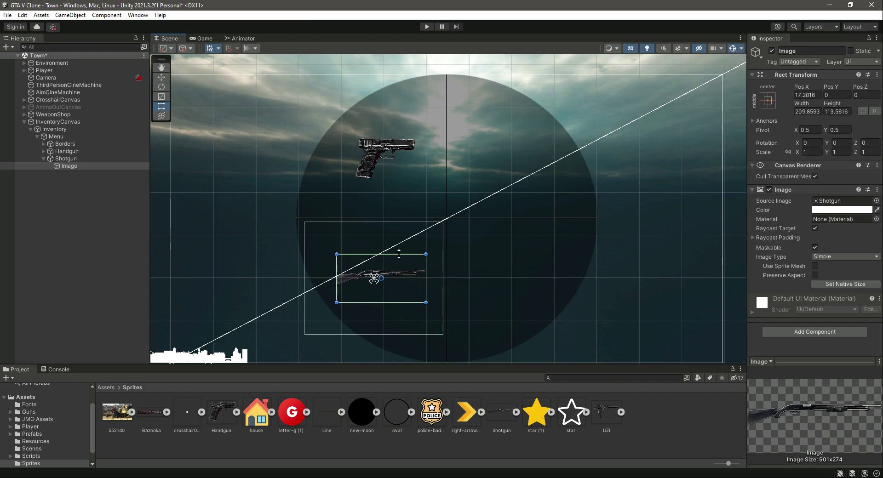
drag(398, 255, 399, 238)
drag(426, 282, 437, 283)
drag(338, 277, 332, 280)
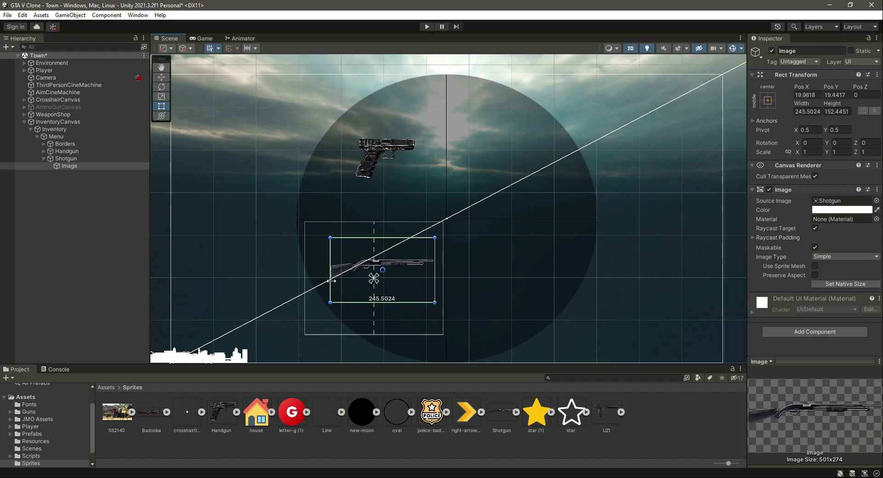
drag(389, 304, 387, 313)
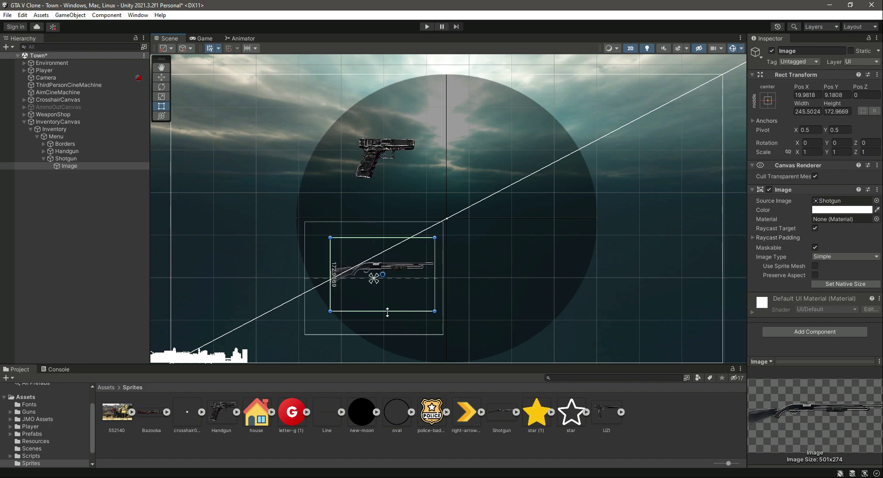
drag(331, 280, 323, 279)
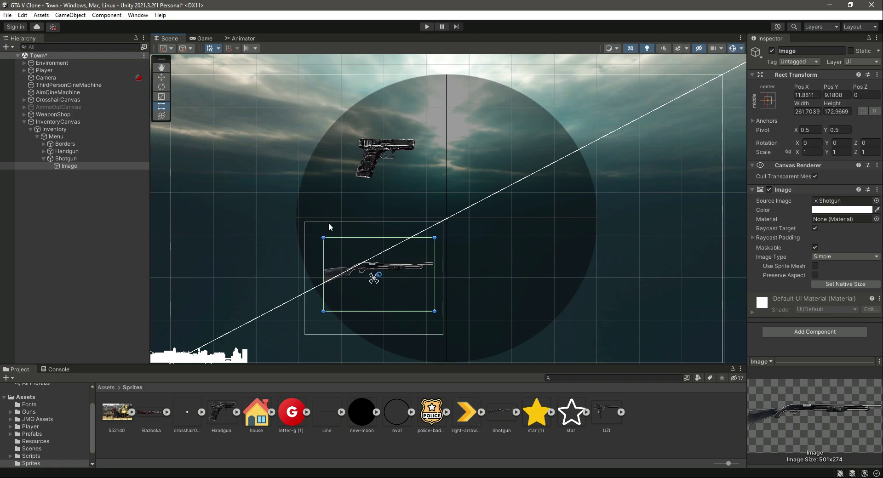
key(ctrl+s)
Check the size and placement of the handgun and shotgun images in a maximized Game view
click(204, 38)
click(740, 36)
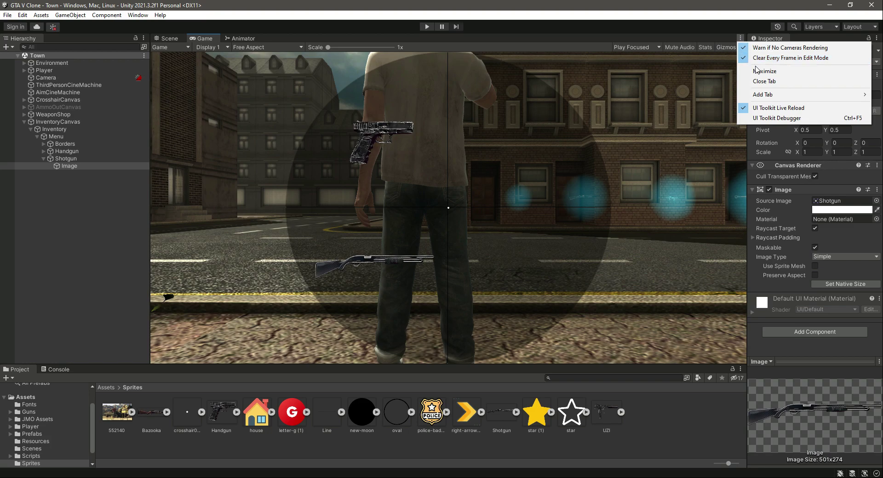
click(766, 72)
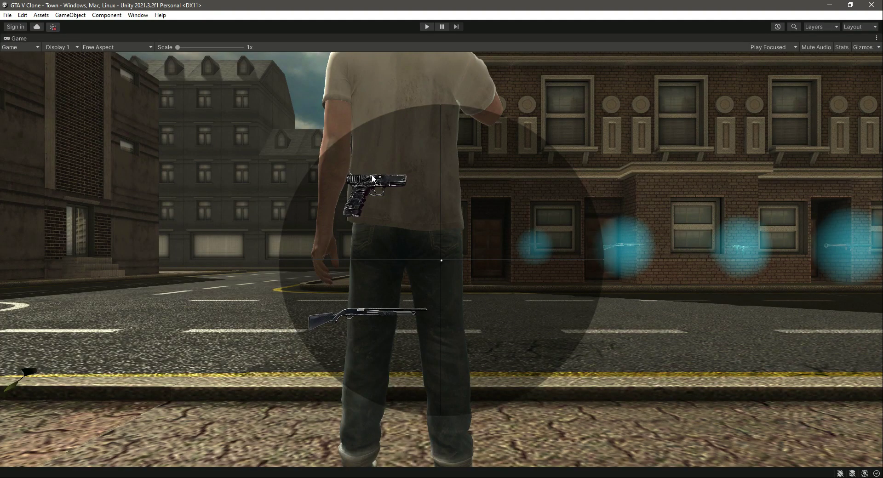
Restore the maximized Game view to its normal size and collapse the Handgun and Shotgun entries under Menu
click(876, 38)
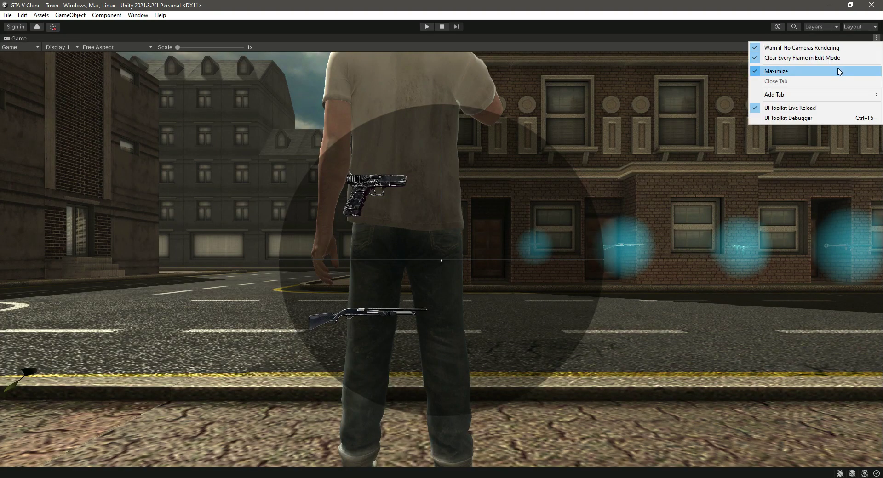
click(772, 72)
click(82, 158)
click(44, 159)
click(66, 176)
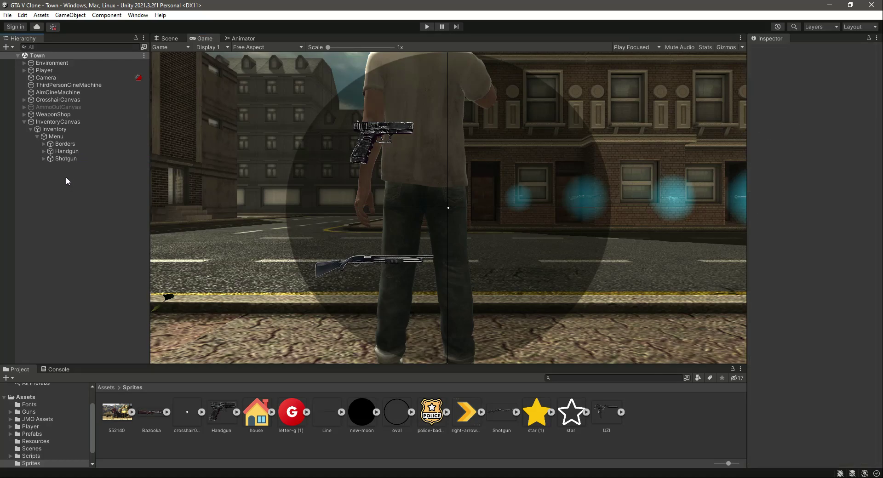
Duplicate the Handgun button under Menu and rename the copy UZI
click(70, 161)
click(70, 155)
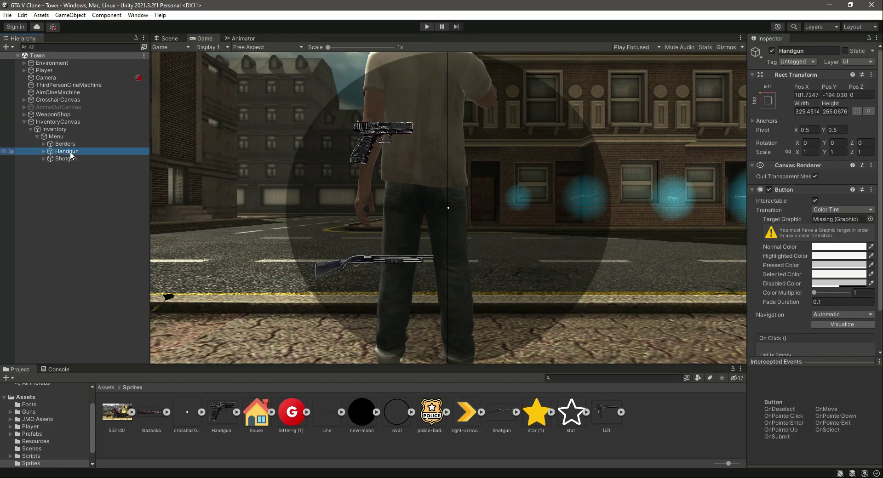
key(ctrl+d)
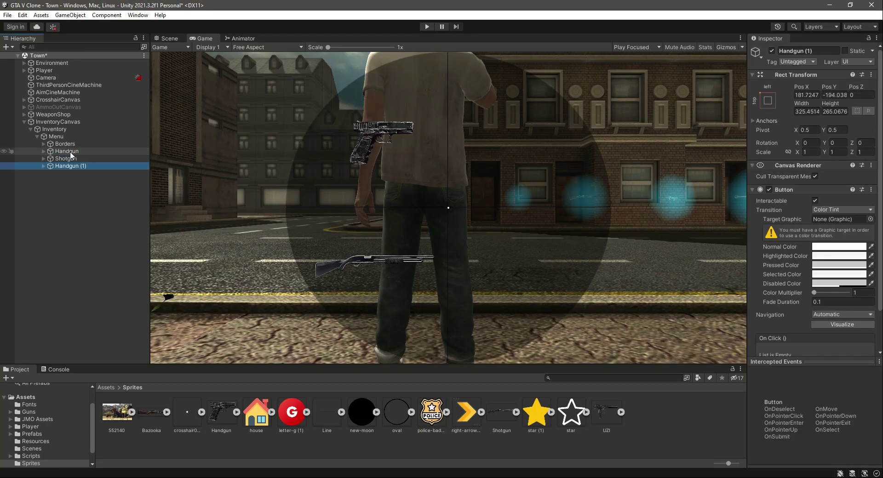
click(802, 52)
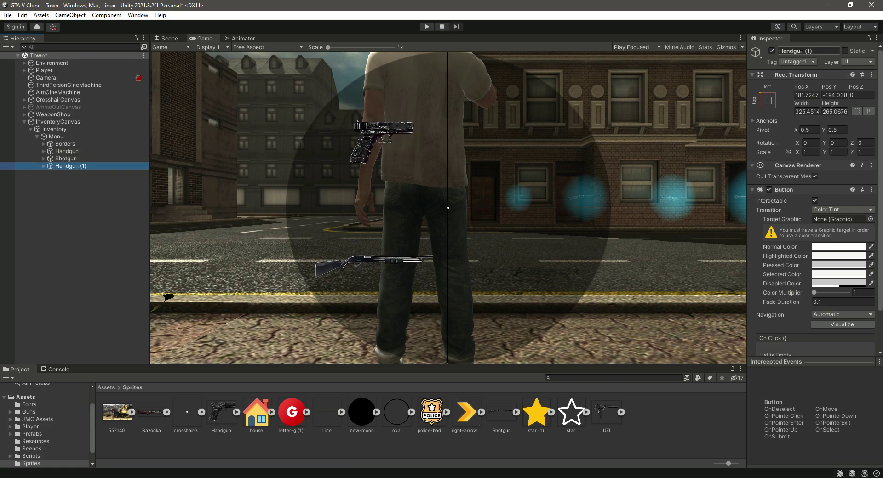
click(820, 51)
text(Uzi)
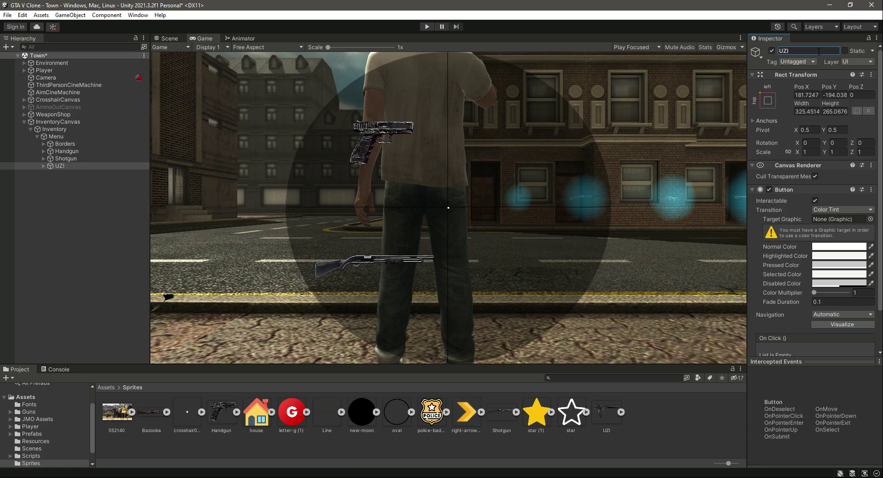
Anchor the UZI button to the top right of Menu, including its position
click(59, 165)
click(174, 38)
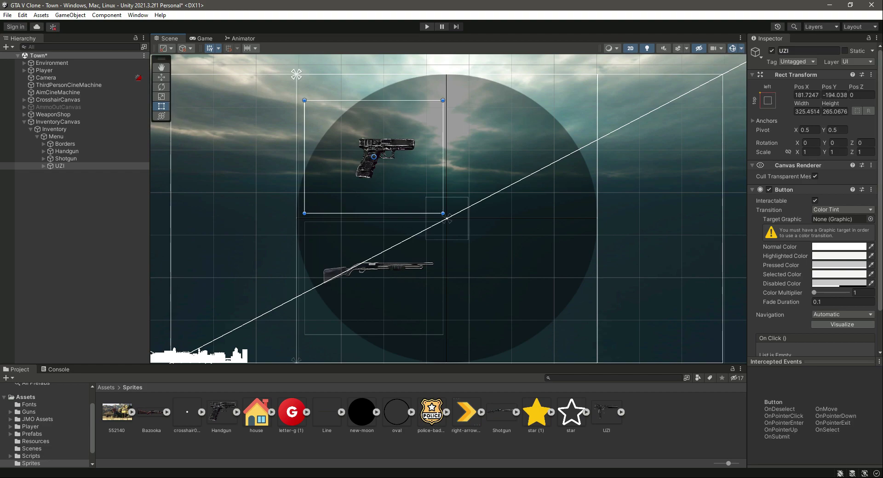
click(768, 101)
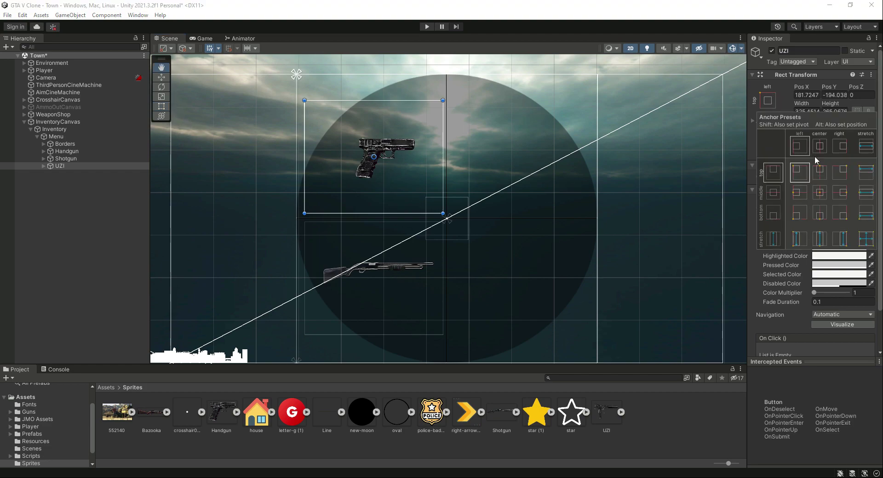
alt+click(837, 175)
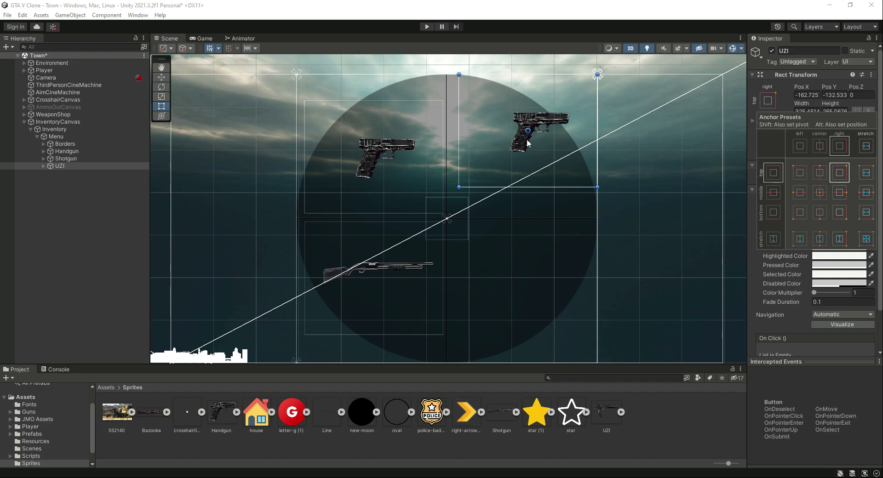
click(69, 167)
Move the UZI button to about X -184.4, Y -193 in the upper-right quarter, level with Handgun
click(161, 76)
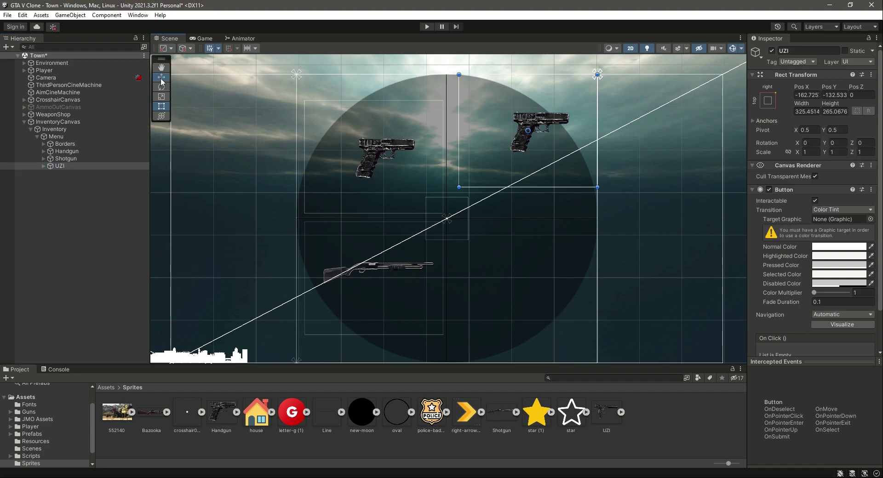
scroll(436, 173, up, 5)
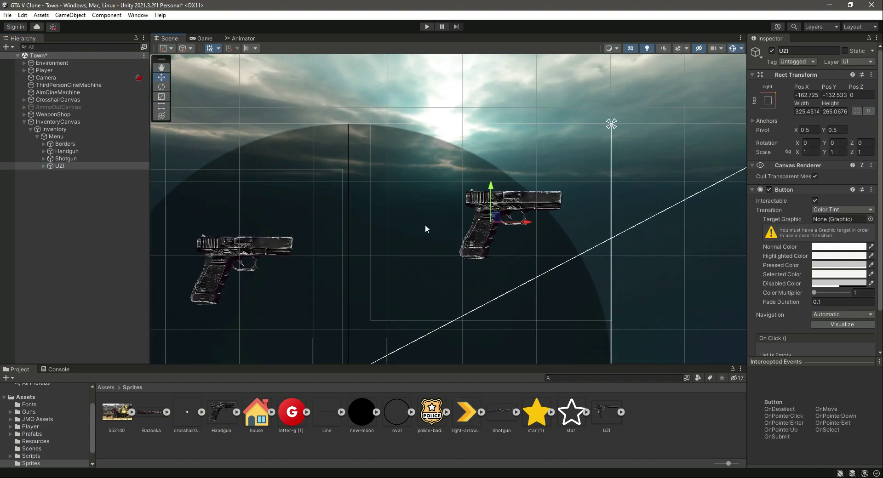
middle_drag(417, 173, 419, 171)
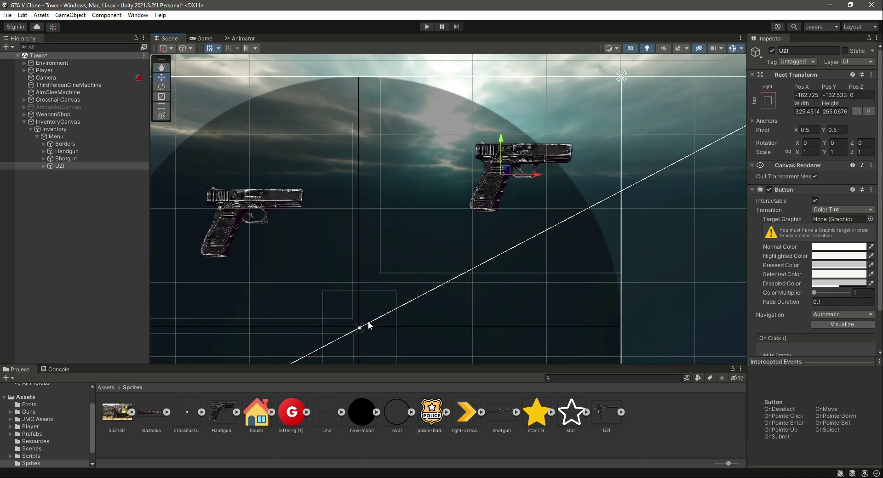
drag(499, 139, 502, 185)
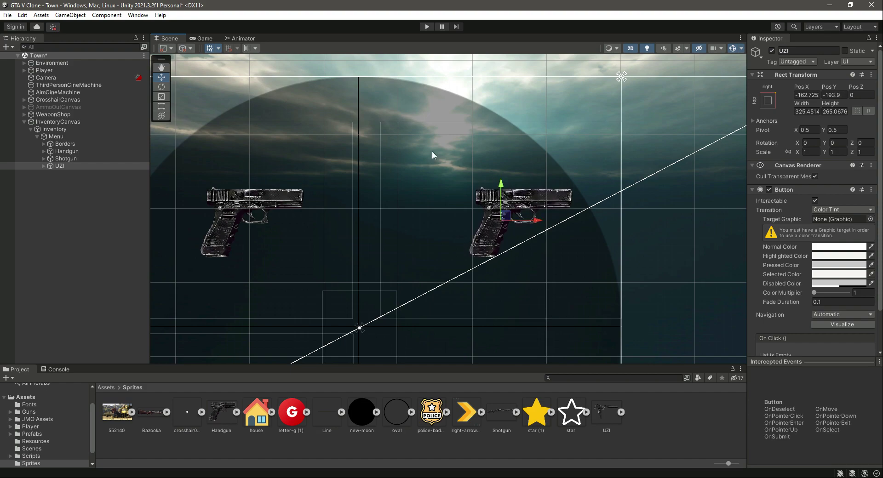
scroll(412, 131, up, 2)
scroll(479, 167, up, 2)
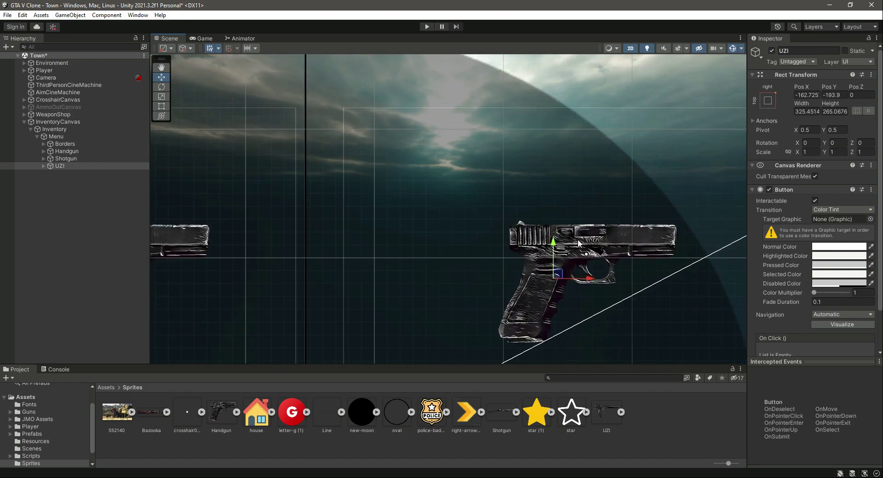
scroll(424, 149, up, 1)
scroll(424, 150, up, 1)
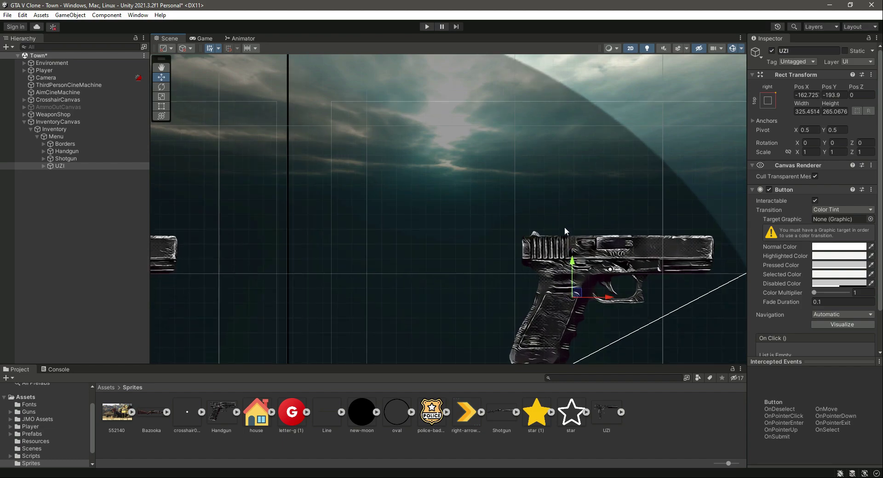
drag(571, 263, 570, 260)
scroll(457, 160, down, 5)
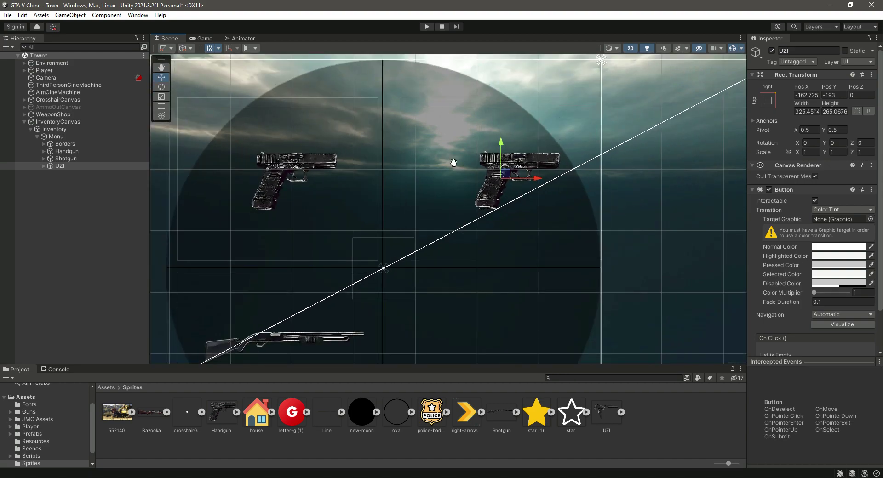
middle_drag(465, 171, 468, 175)
drag(538, 184, 526, 187)
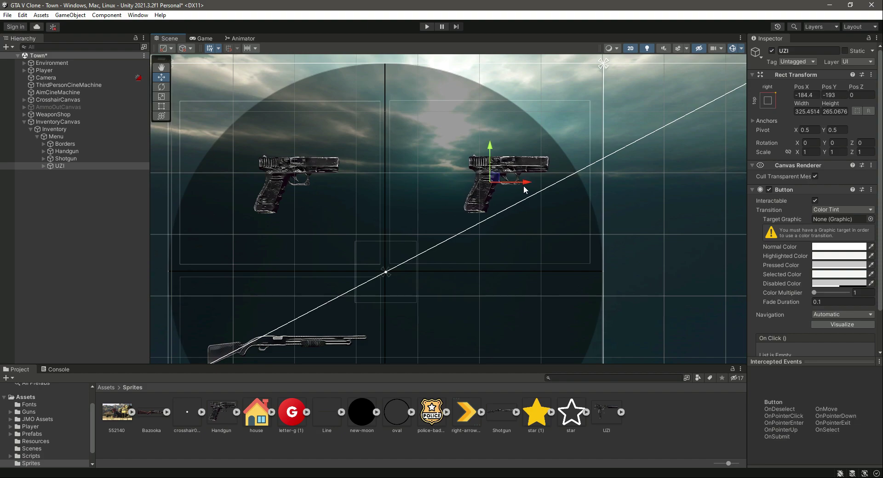
Assign the UZI sprite as the source image of UZI's child Image
click(44, 165)
click(63, 173)
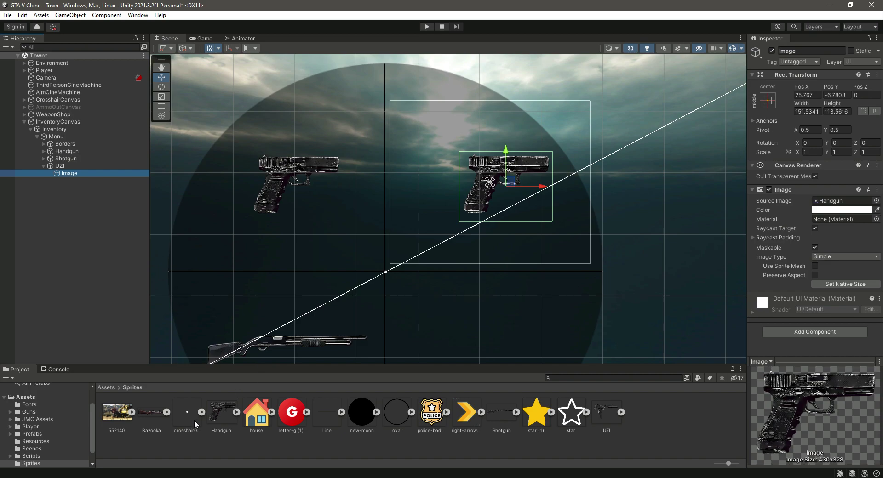
drag(607, 412, 486, 202)
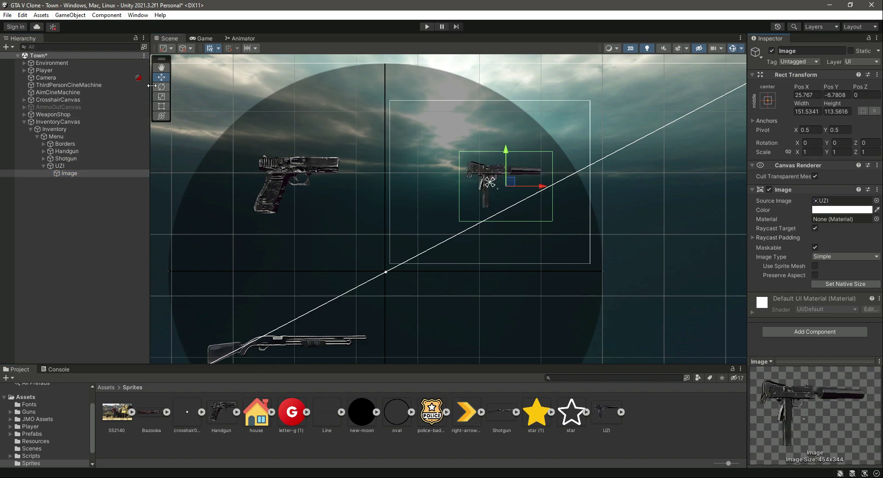
Stretch UZI's child Image to about 201 wide and 137 high, collapse the UZI entry and save the scene
click(161, 107)
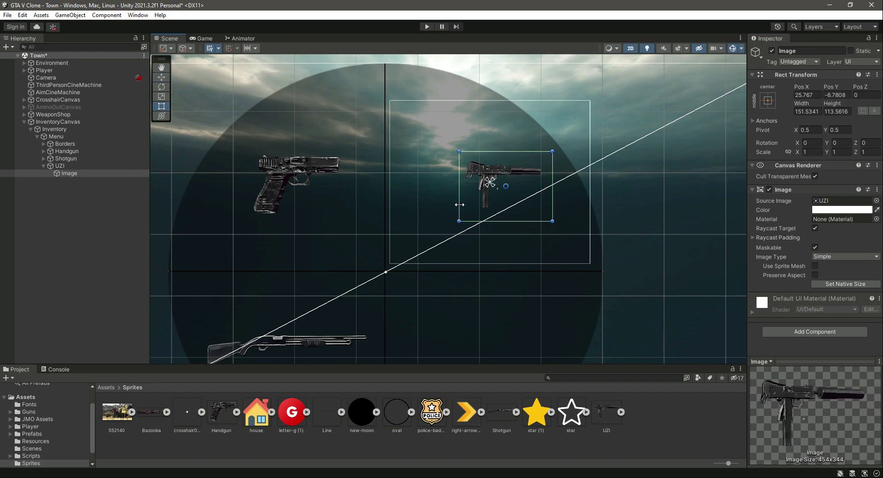
drag(459, 205, 441, 205)
drag(515, 222, 487, 234)
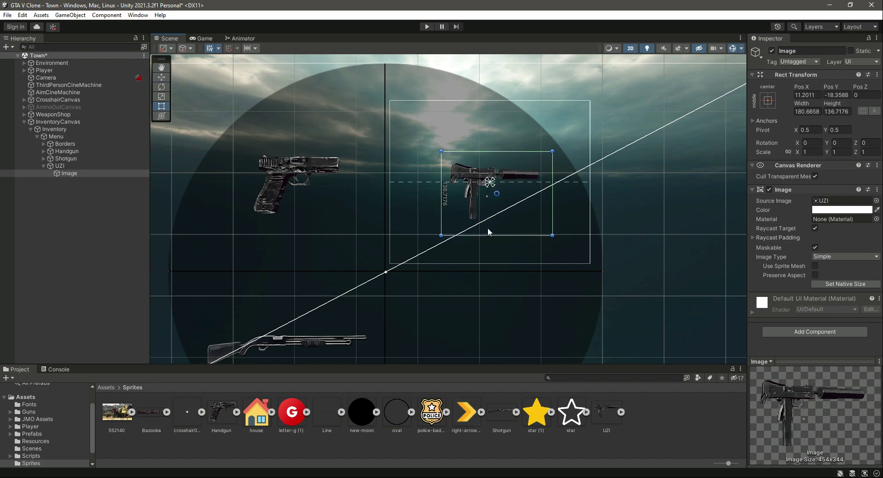
mouse_move(442, 210)
mouse_down()
mouse_move(432, 208)
mouse_move(438, 203)
mouse_up()
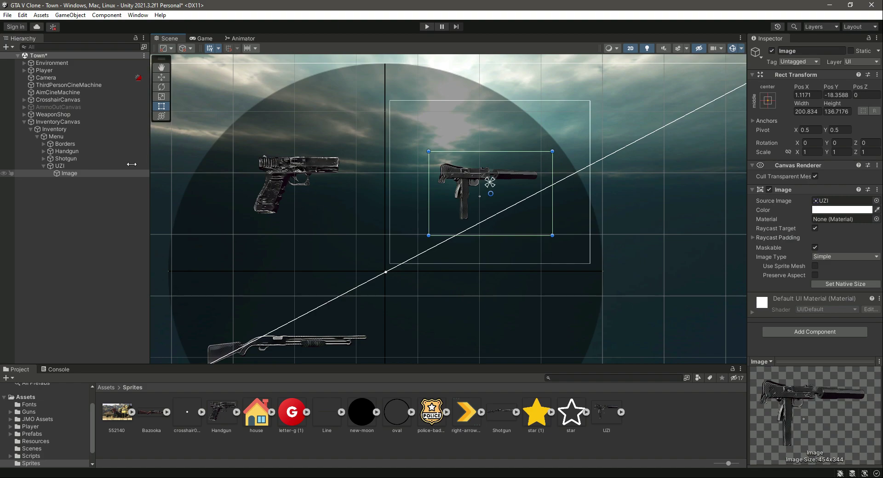
click(74, 205)
click(44, 166)
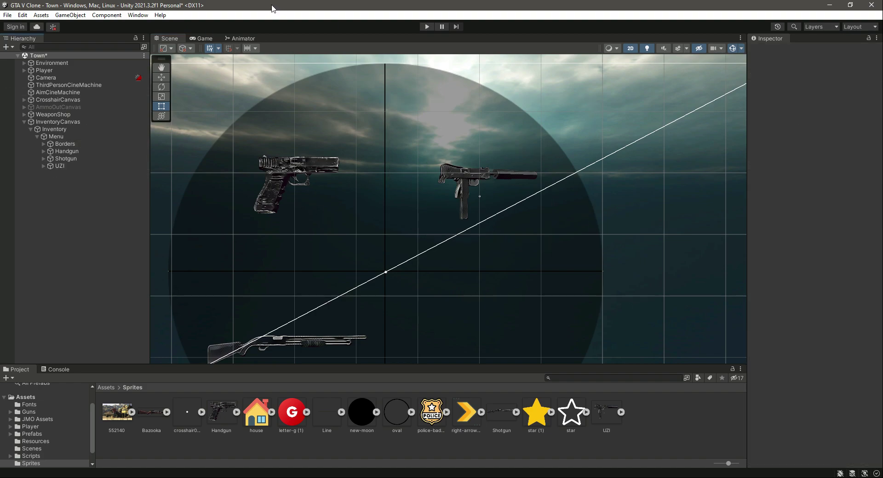
key(ctrl+s)
Check the UZI image's size and placement beside the other weapons in a maximized Game view
click(202, 39)
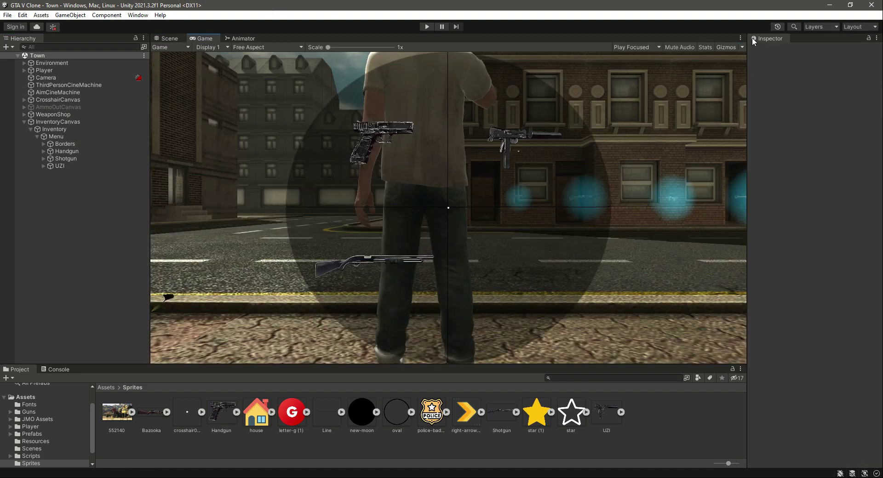
click(741, 37)
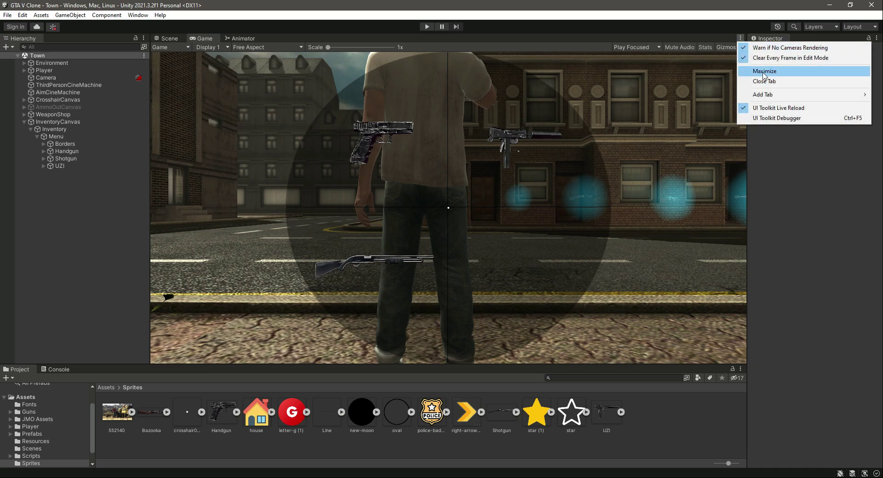
click(759, 72)
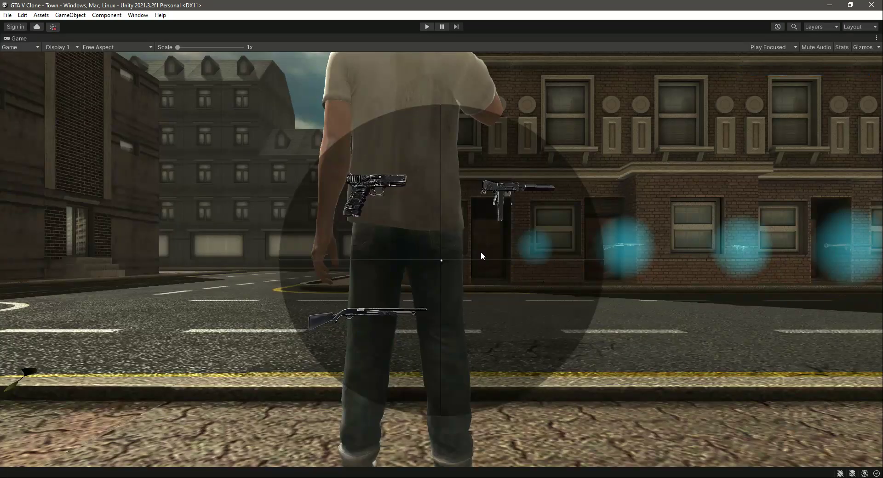
click(876, 37)
click(854, 70)
Enlarge UZI's child Image in the scene to about 220 wide and 158 high and save the scene
click(170, 37)
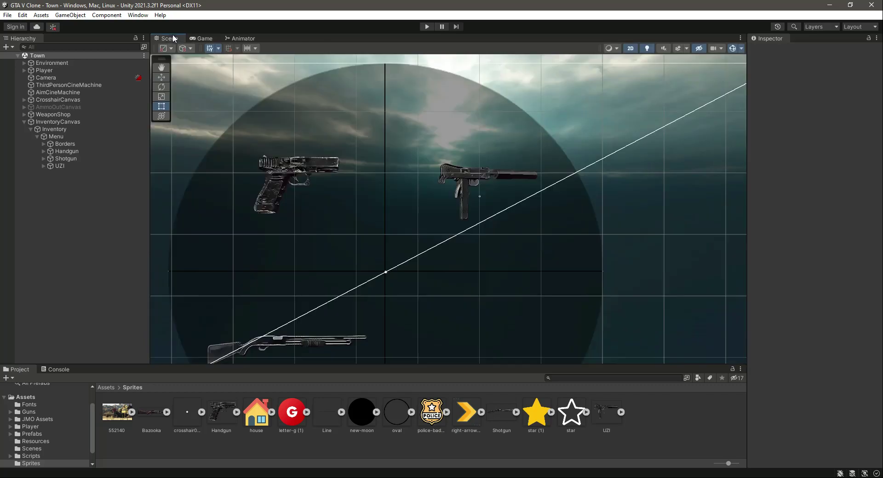
click(103, 166)
click(44, 166)
click(64, 173)
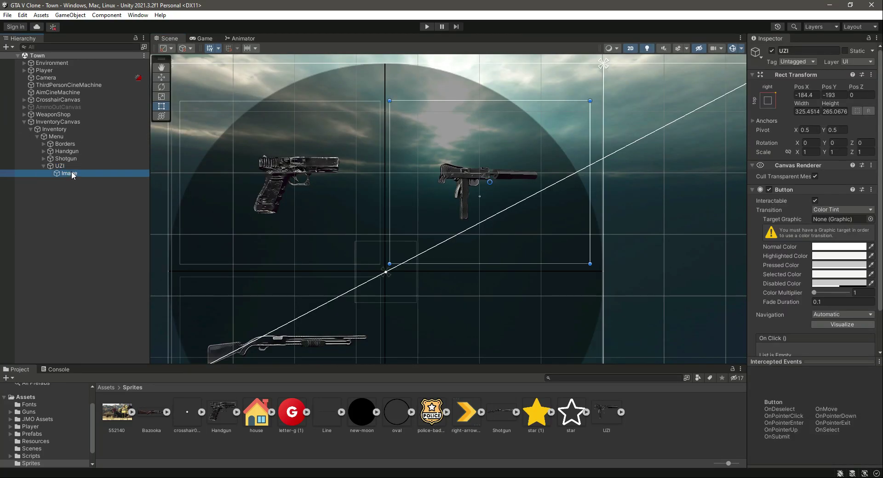
drag(539, 236, 563, 223)
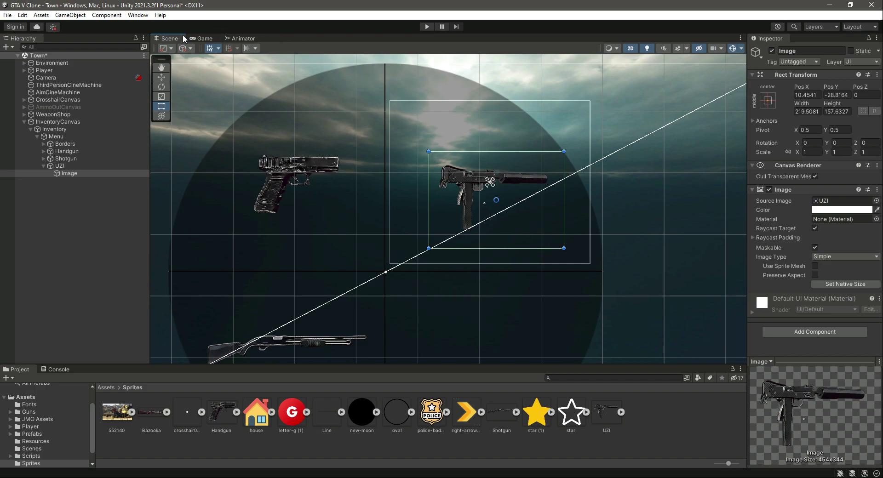
key(ctrl+s)
Check the enlarged UZI image in a maximized Game view, then restore the normal layout
click(200, 38)
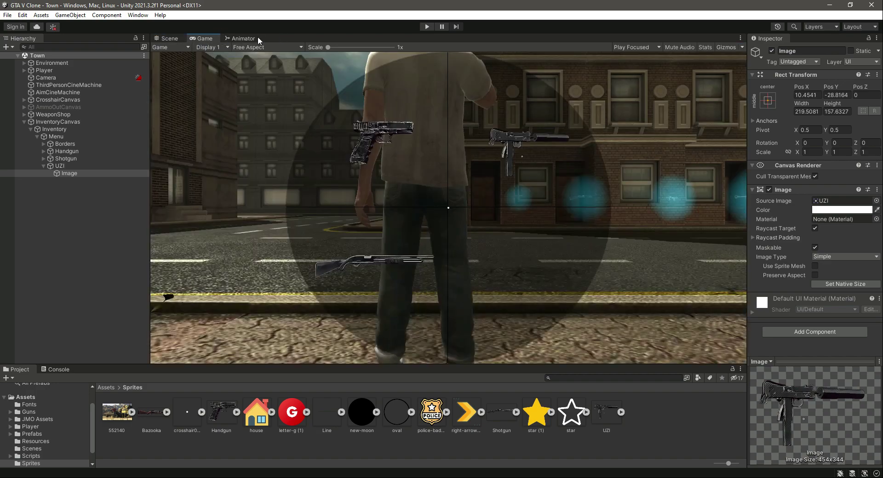
click(741, 38)
click(755, 70)
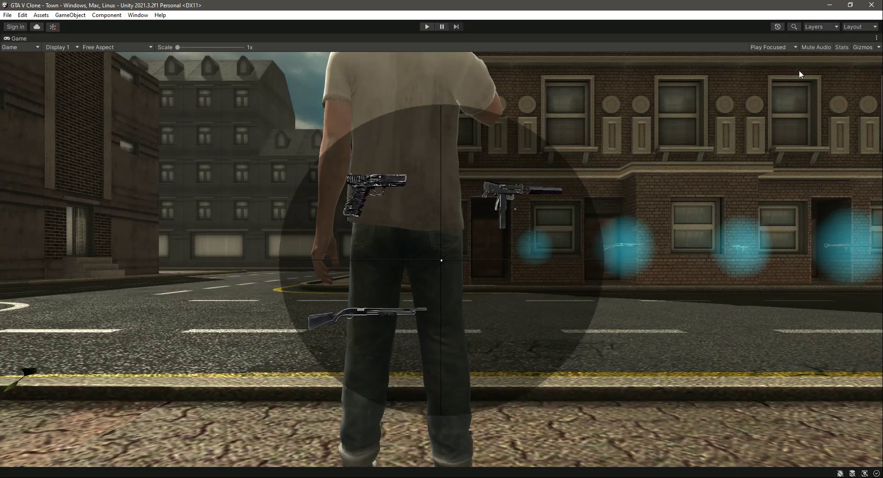
click(875, 39)
click(825, 72)
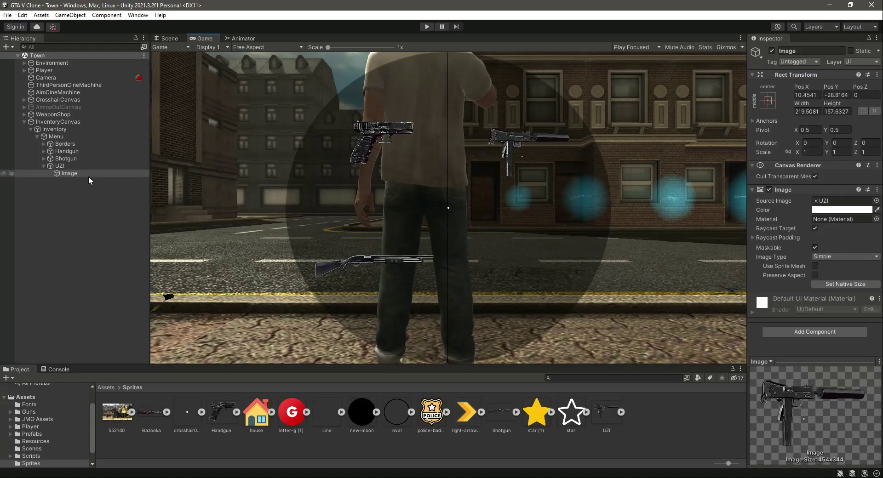
Snap UZI's child Image to the middle center of its parent, including its position
click(766, 101)
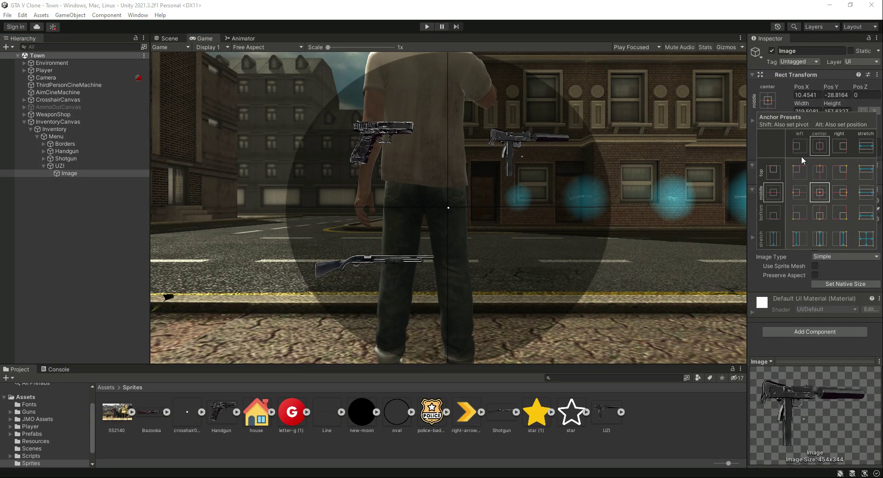
alt+click(819, 193)
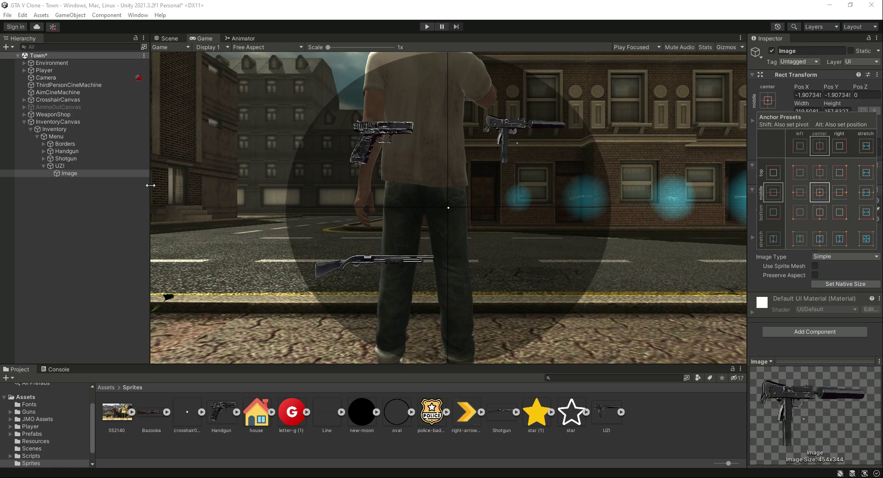
Snap Handgun's child Image to the middle center of its parent, including its position
click(44, 151)
click(79, 159)
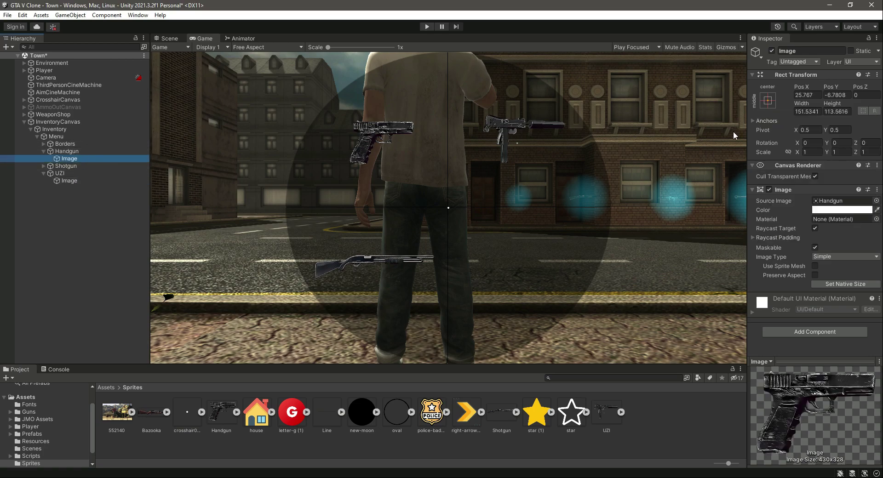
click(767, 100)
alt+click(820, 193)
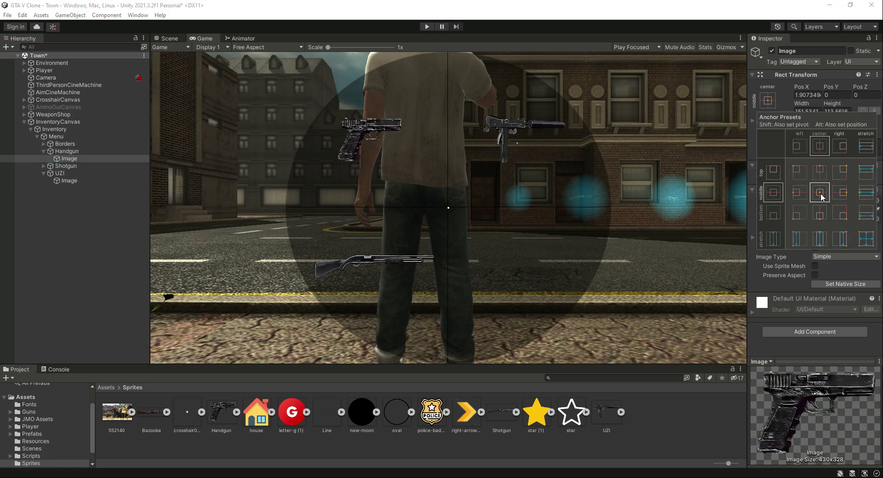
Snap Shotgun's child Image to the middle center of its parent, including its position, and collapse the weapon entries in the hierarchy
click(43, 164)
click(44, 166)
click(73, 174)
click(767, 100)
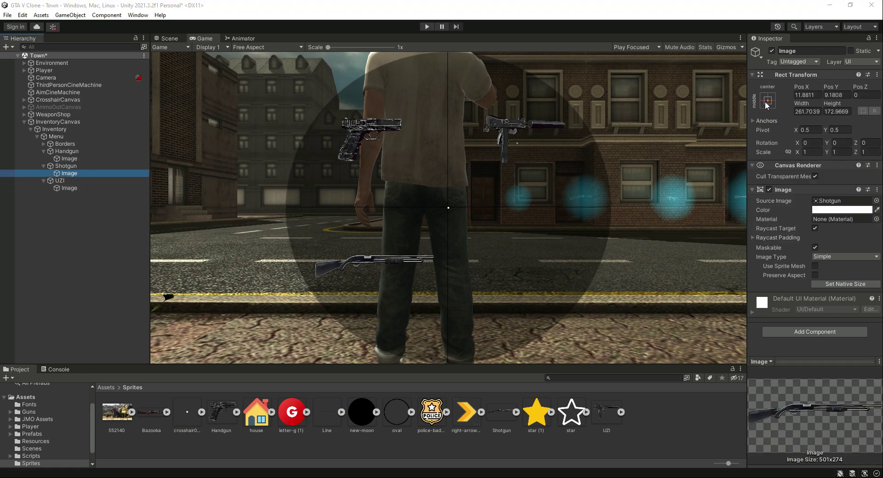
alt+click(822, 194)
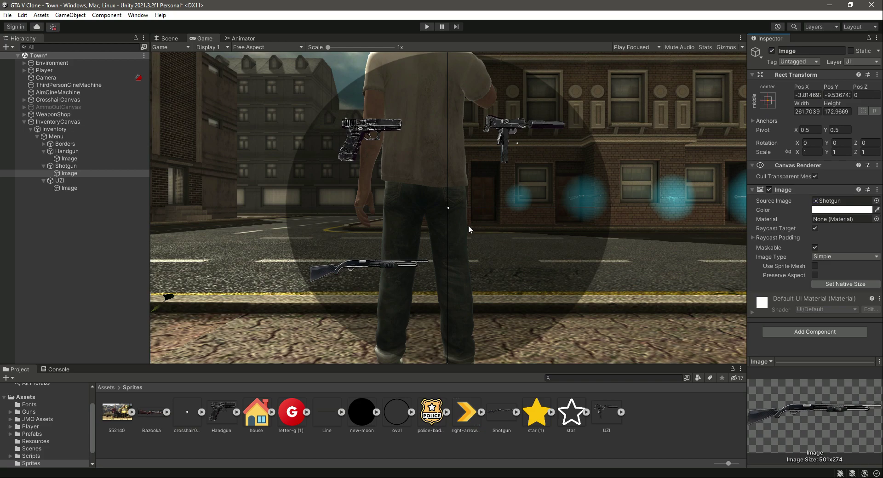
click(10, 209)
click(44, 180)
click(43, 166)
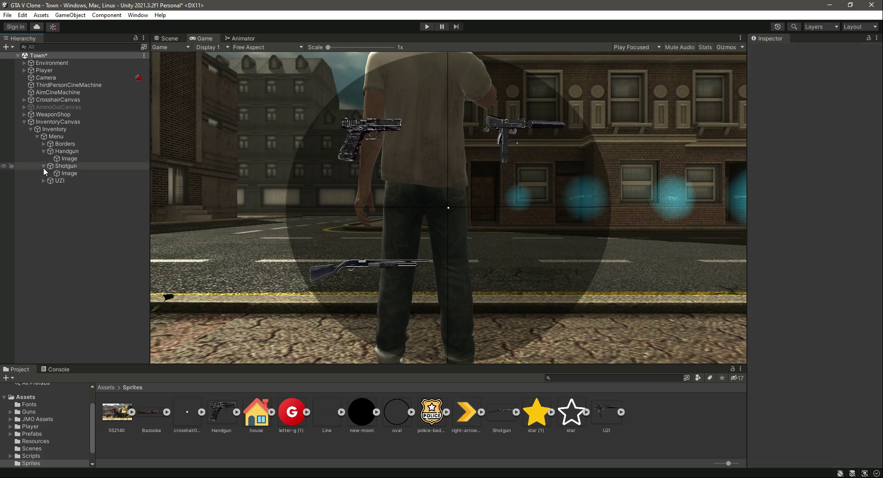
click(43, 152)
Duplicate the Shotgun button, rename the copy Bazooka and save the scene
click(64, 159)
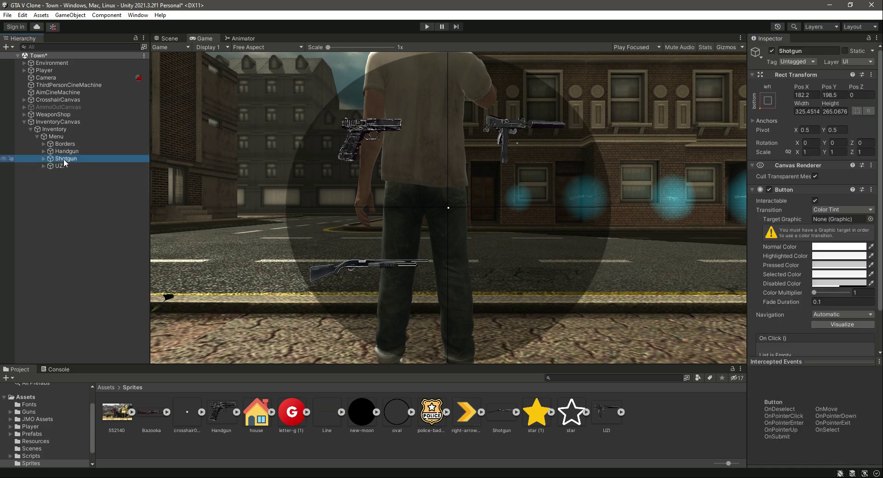
key(ctrl+d)
click(815, 50)
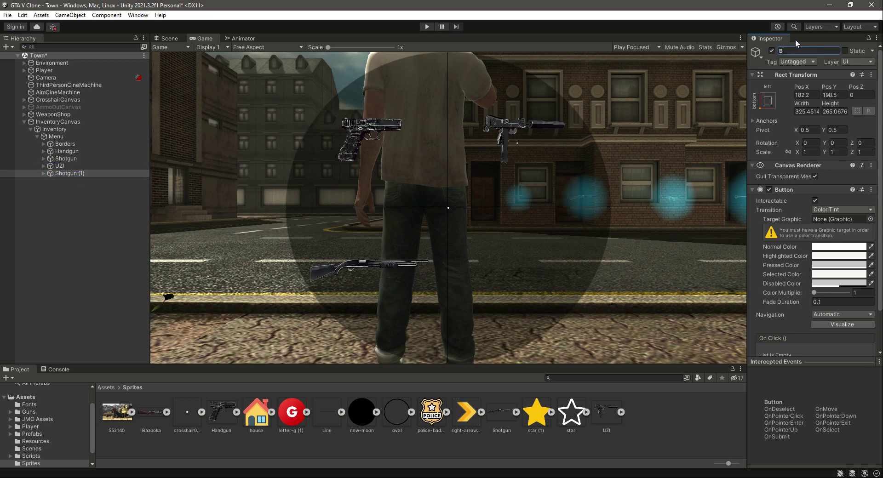
text(Bazooka)
key(Return)
key(ctrl+s)
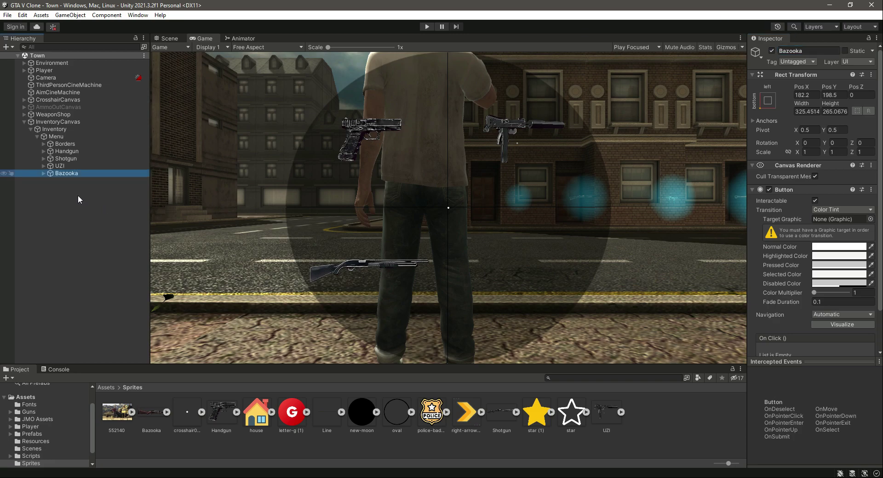
Anchor and position the Bazooka button at the bottom right of the menu, and save in the Scene view
click(768, 100)
click(835, 210)
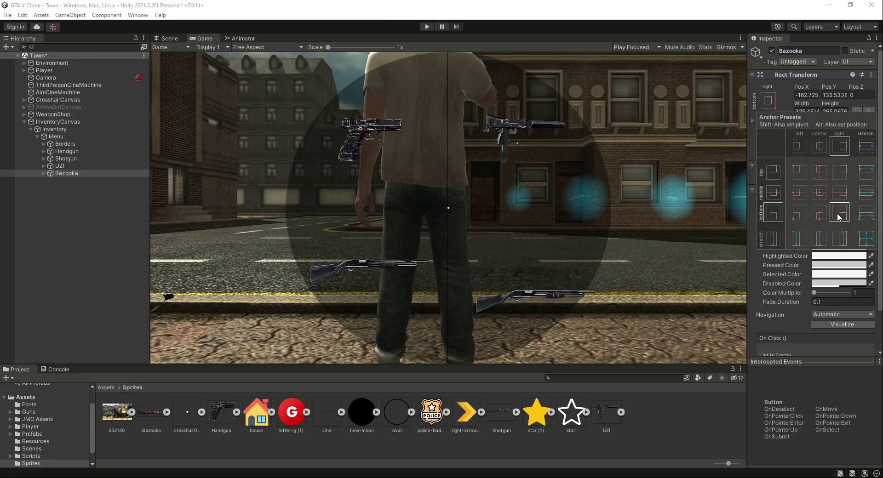
click(161, 154)
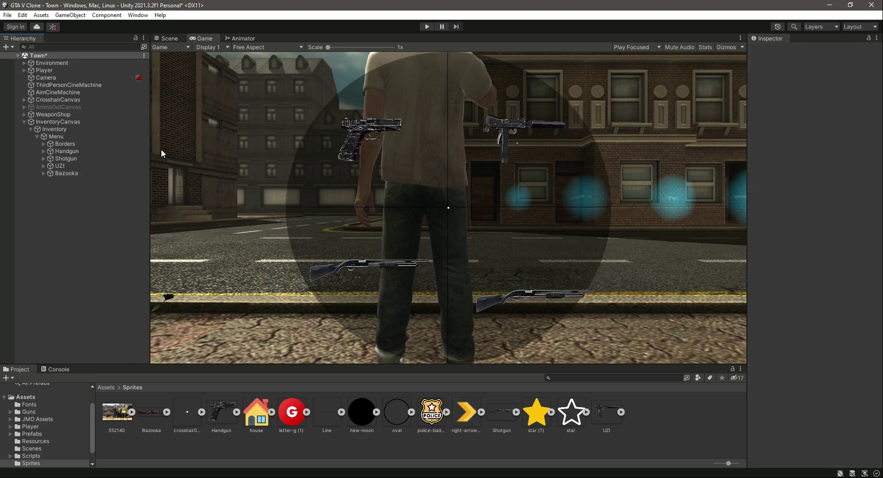
click(170, 38)
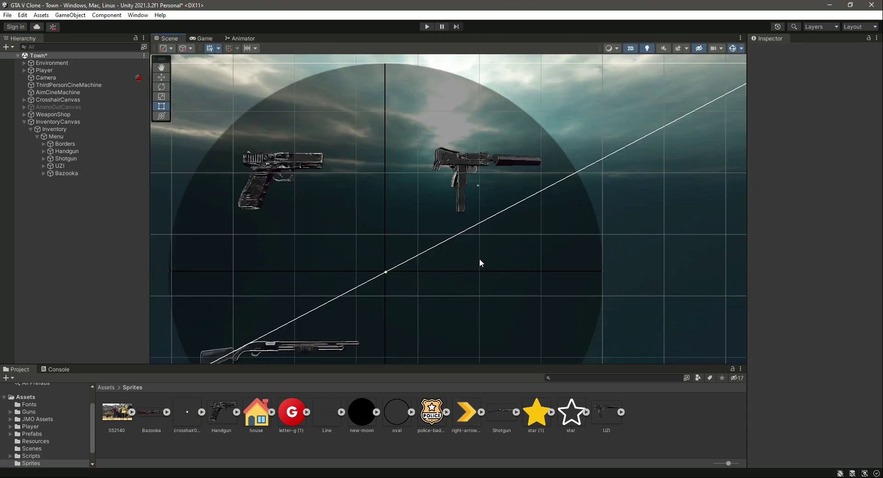
key(ctrl+s)
Move the Bazooka button level with Shotgun in the menu's lower-right quarter, at about X -185.3 and Y 198
middle_drag(495, 297, 360, 244)
click(74, 173)
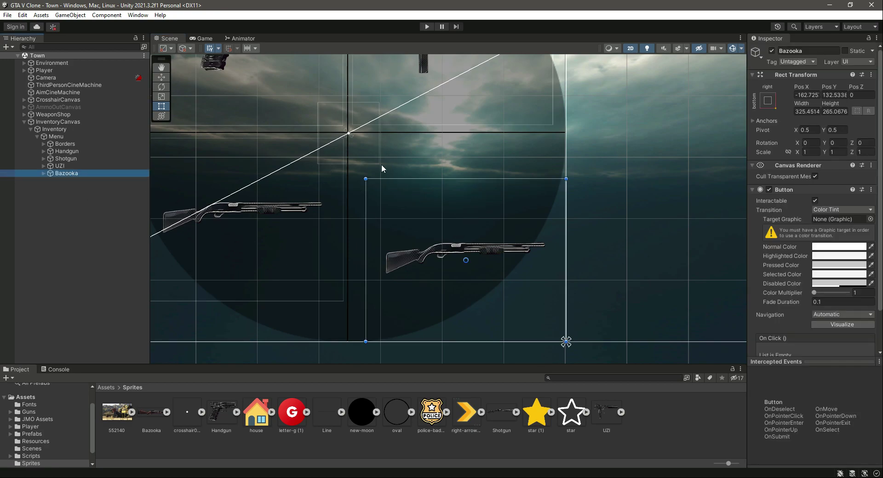
key(w)
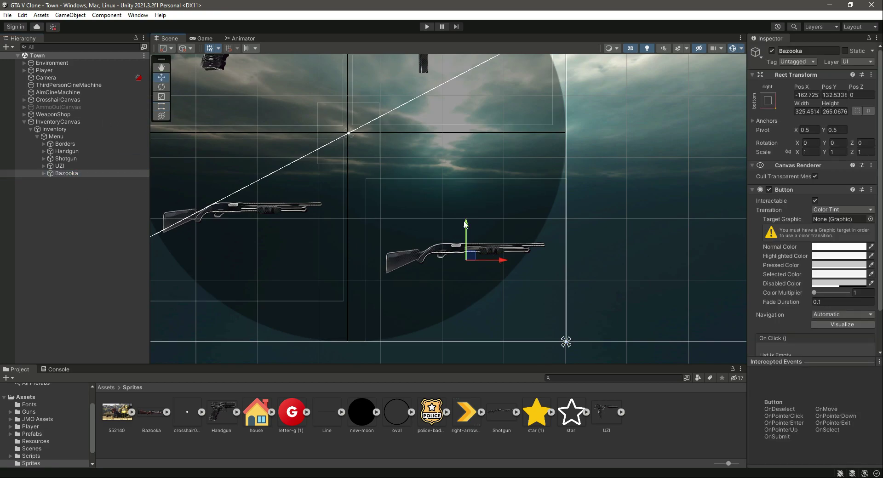
drag(466, 224, 468, 181)
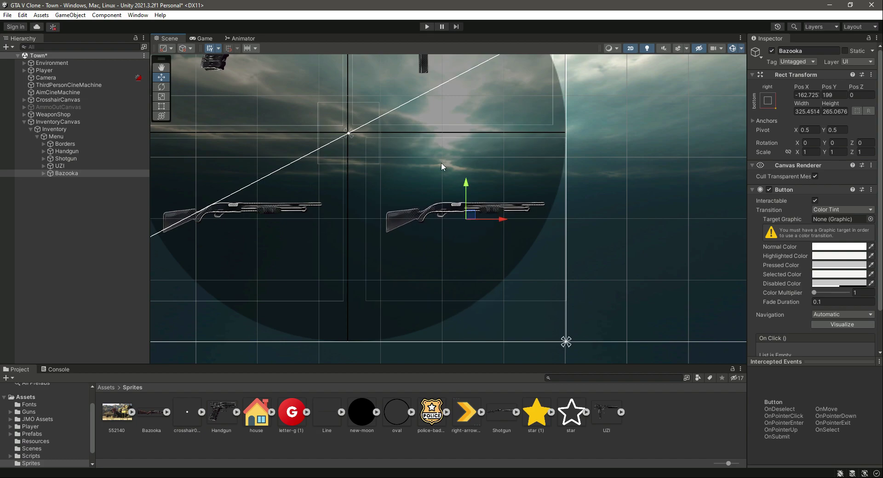
scroll(441, 163, up, 4)
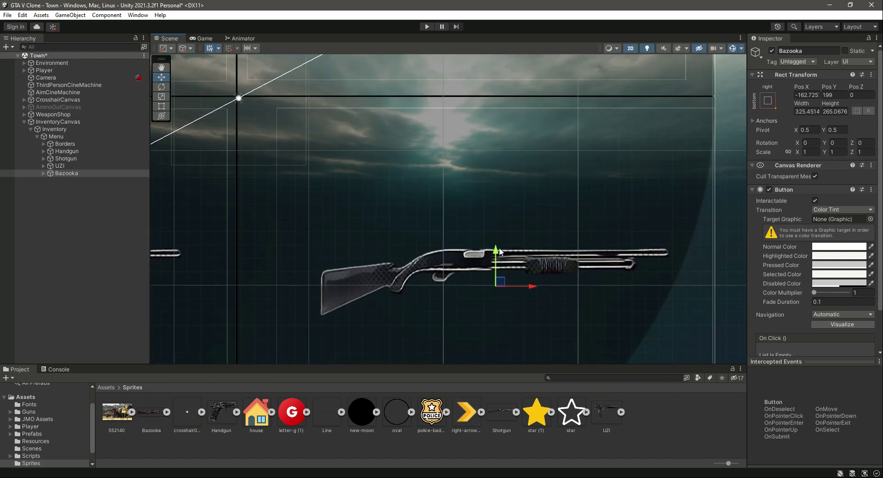
drag(499, 247, 498, 249)
scroll(451, 233, down, 5)
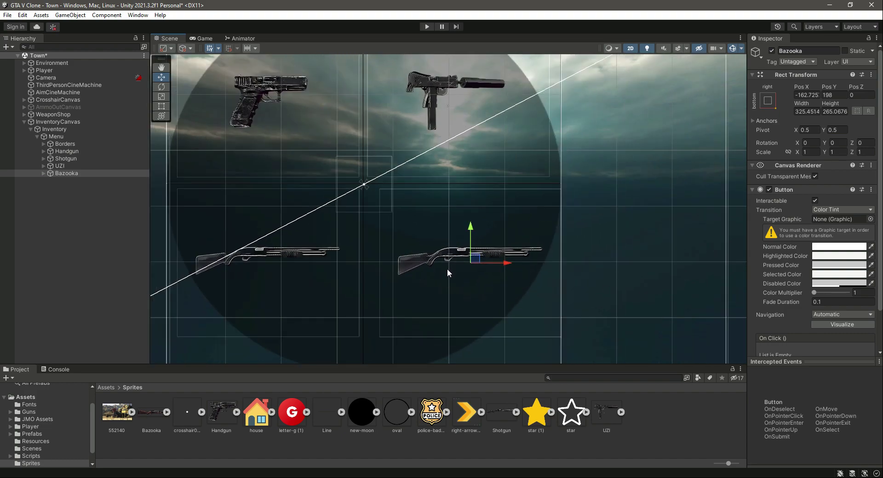
scroll(449, 307, down, 1)
middle_drag(448, 308, 474, 291)
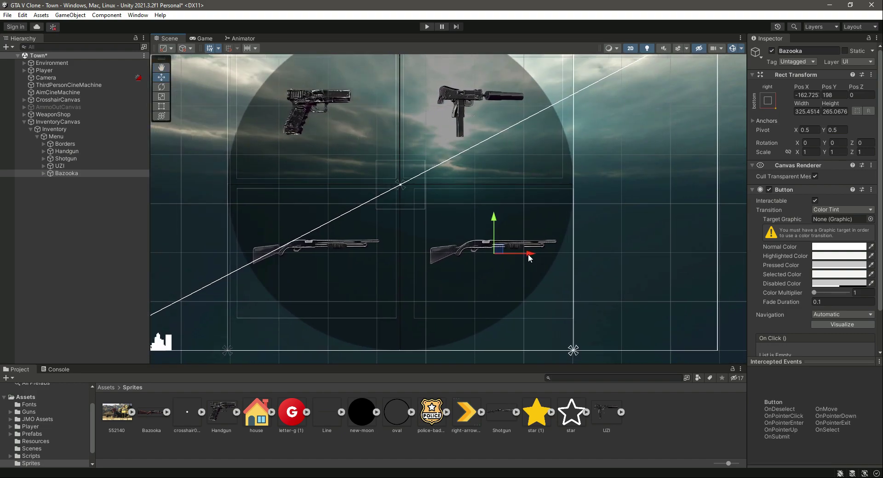
drag(528, 254, 518, 259)
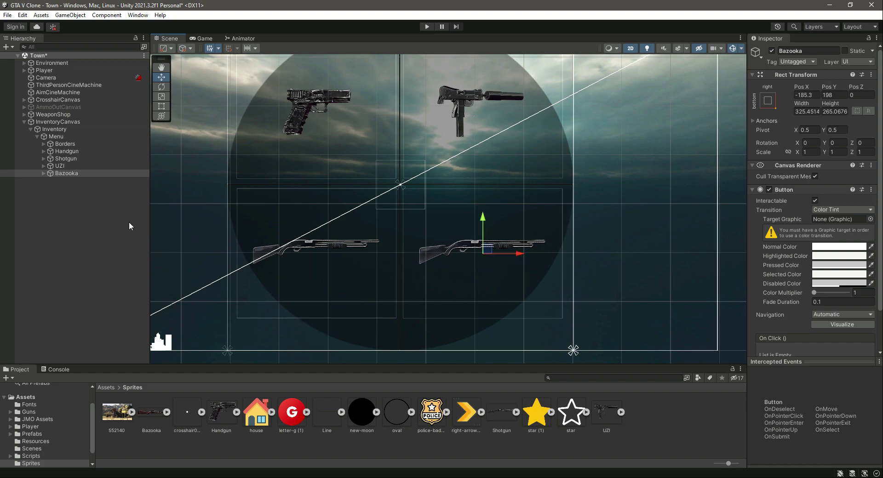
Assign the Bazooka sprite to the Bazooka button's child Image and save the scene
click(43, 173)
click(60, 181)
drag(154, 414, 430, 294)
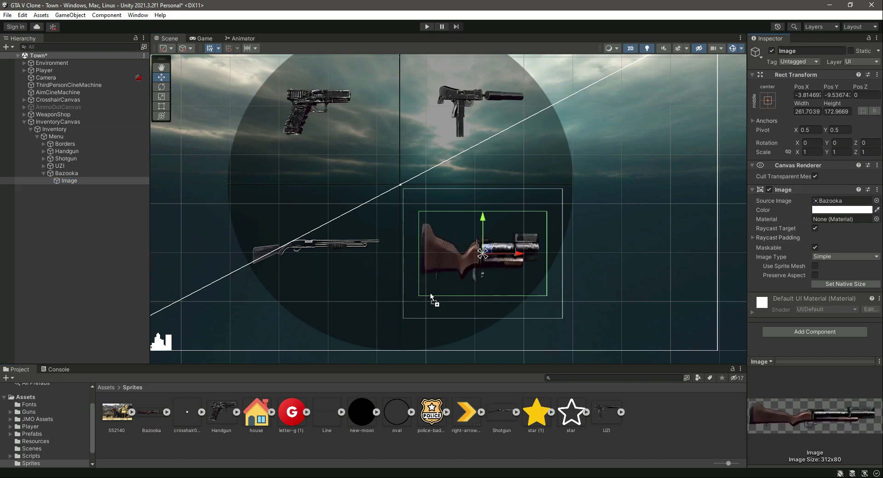
key(ctrl+s)
Reduce the height of Bazooka's child Image to about 86 and snap it to the middle center of its parent
click(161, 106)
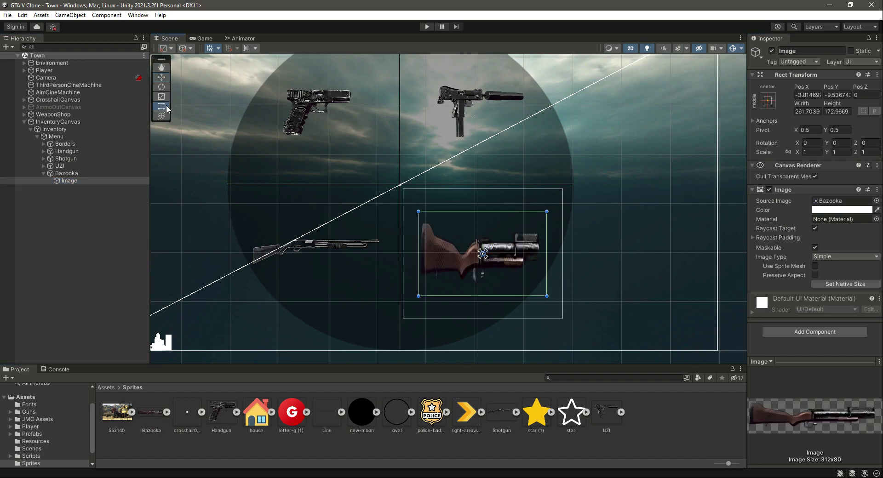
drag(531, 212, 529, 256)
click(767, 101)
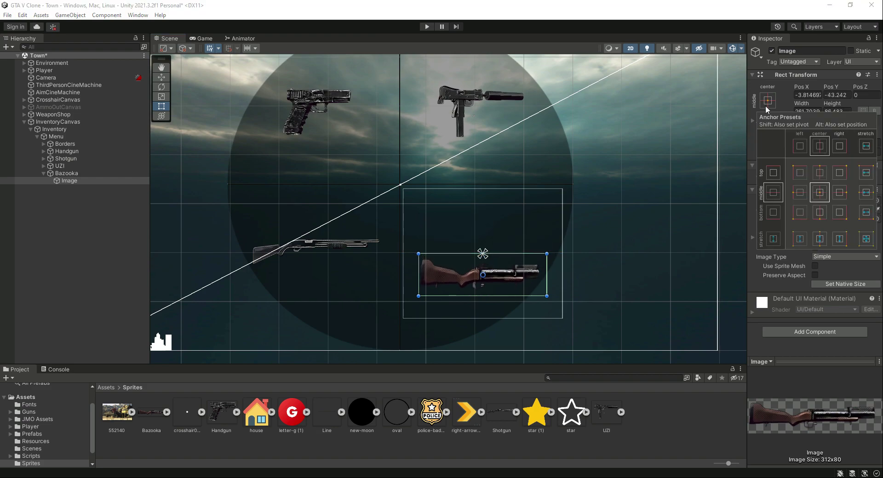
alt+click(819, 193)
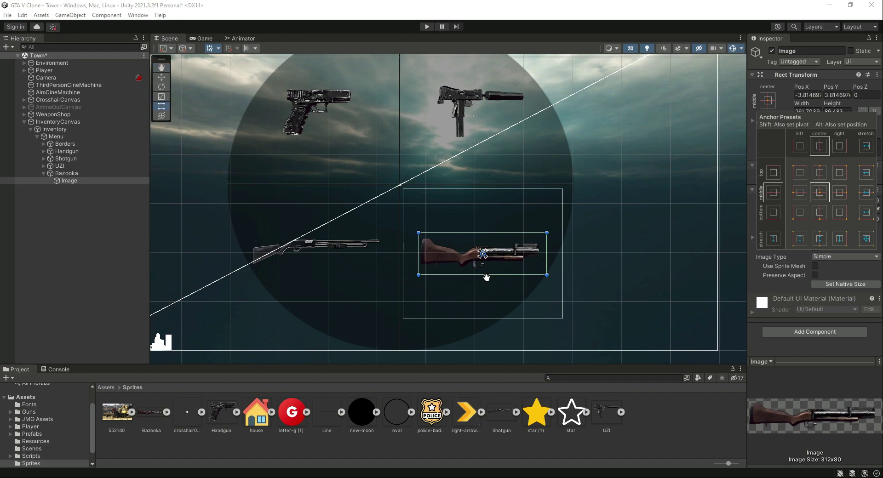
Flatten Bazooka's child Image to a height of about 55, recenter it on its parent and save the scene
click(510, 274)
drag(513, 274, 514, 260)
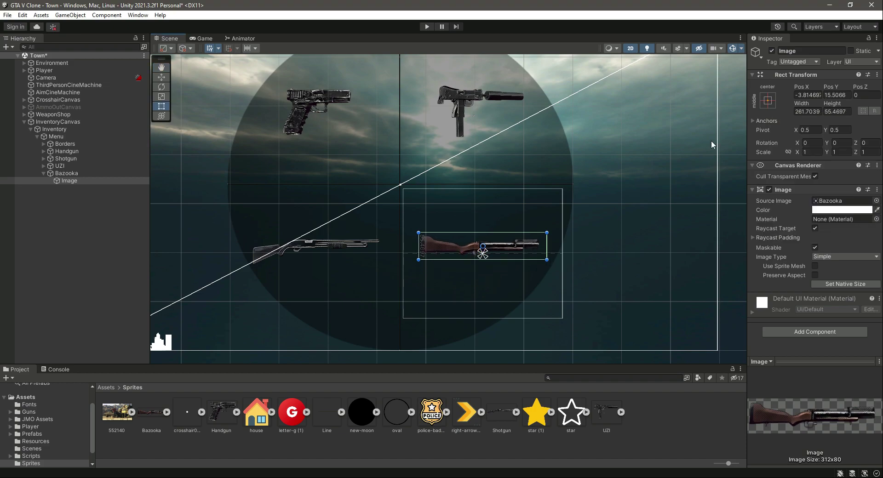
click(767, 101)
alt+click(811, 192)
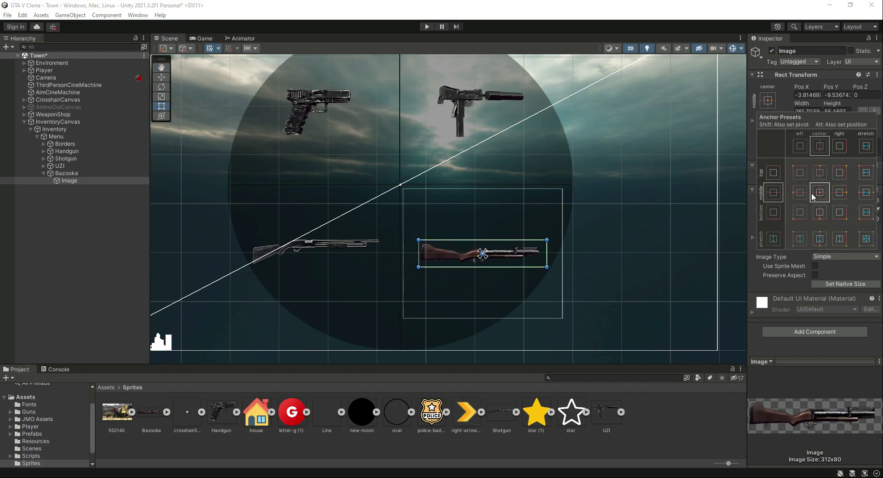
key(ctrl+s)
click(258, 6)
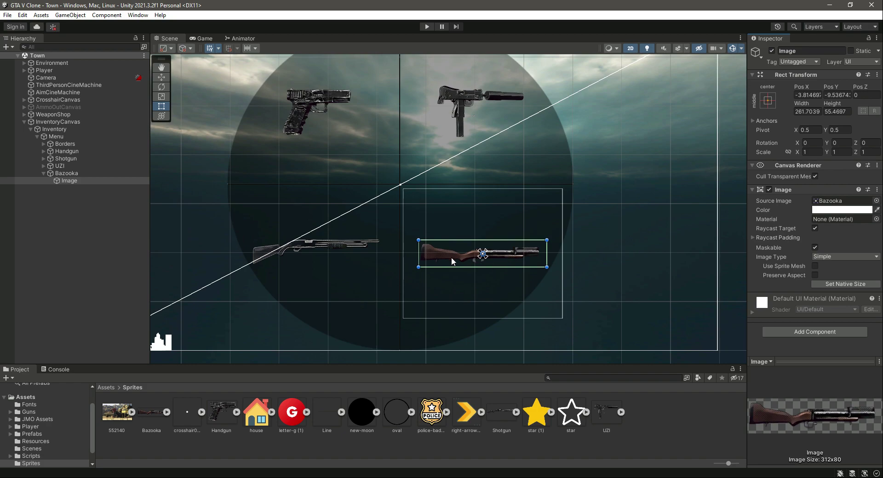
click(98, 252)
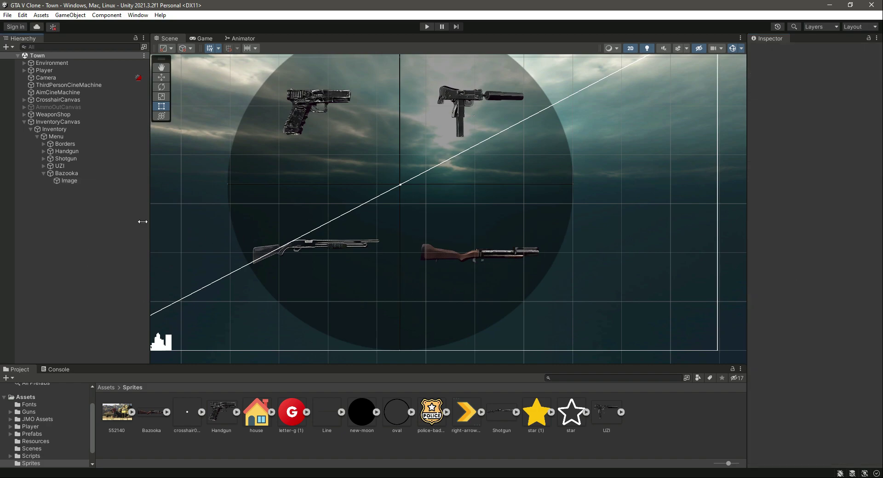
click(44, 173)
Open the Rocket folder under Guns > Prefabs and select the RPG-7 model
click(48, 436)
scroll(46, 446, down, 1)
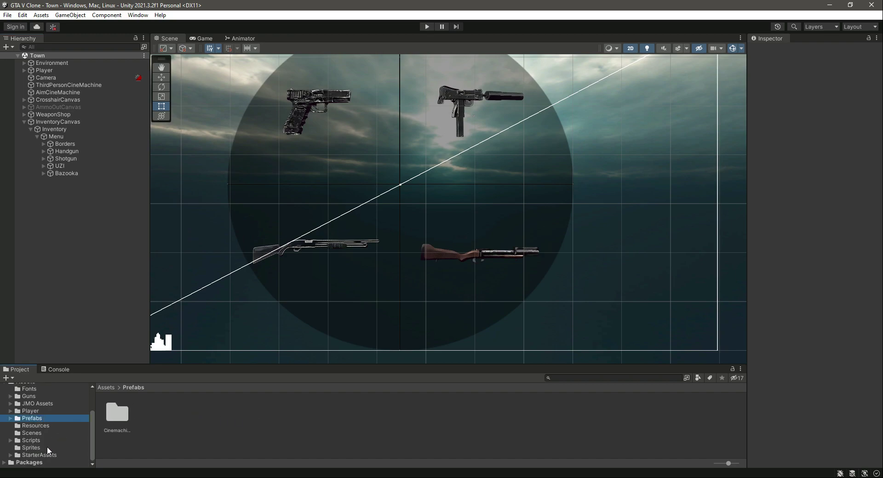
click(32, 396)
double_click(151, 414)
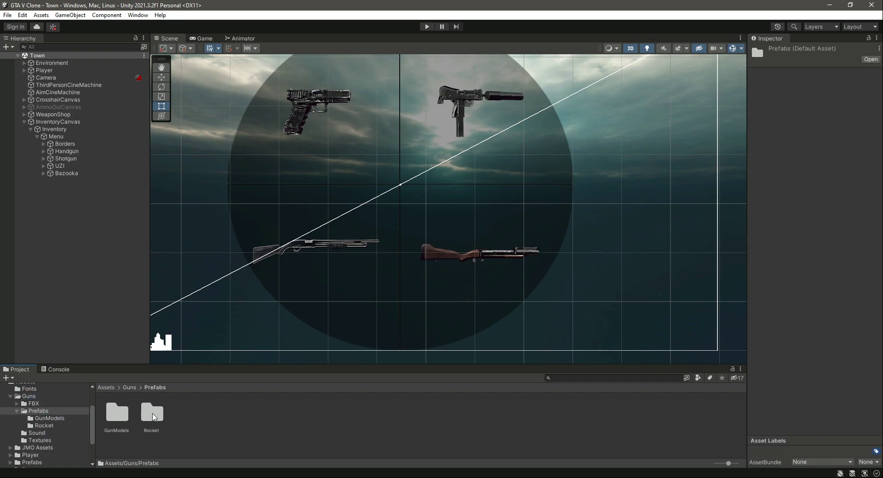
click(149, 415)
double_click(151, 414)
click(187, 413)
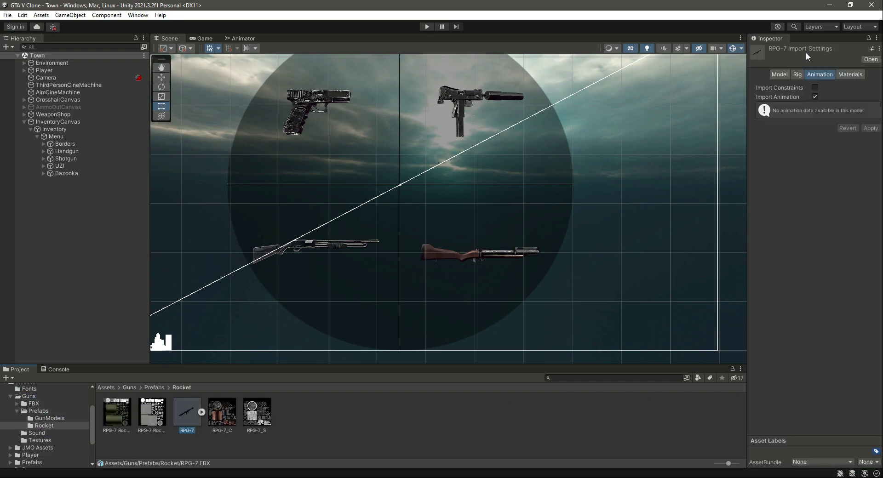
Examine the RPG-7 model side-on in an enlarged preview, then shrink the preview and Inspector again
click(787, 74)
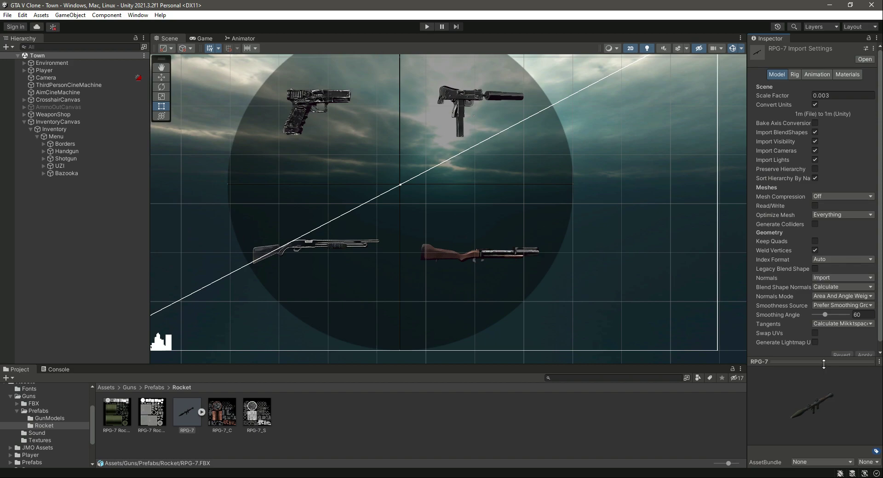
drag(824, 362, 828, 115)
drag(807, 316, 57, 300)
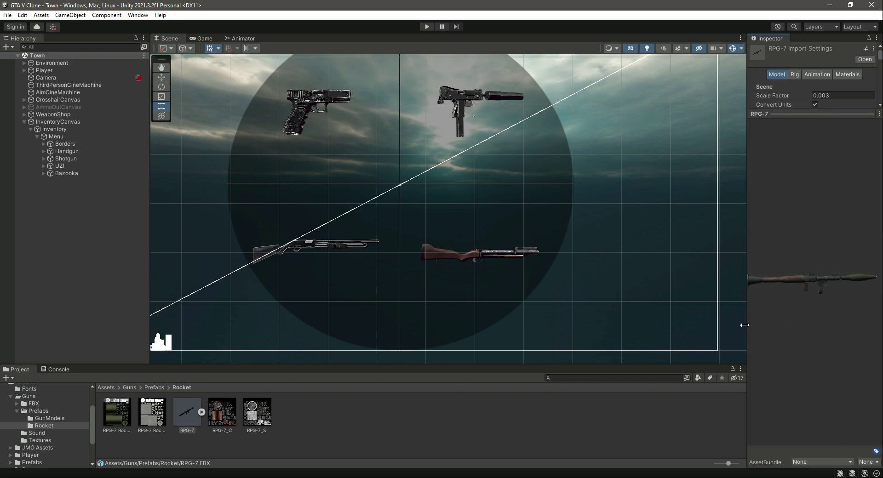
drag(747, 325, 700, 327)
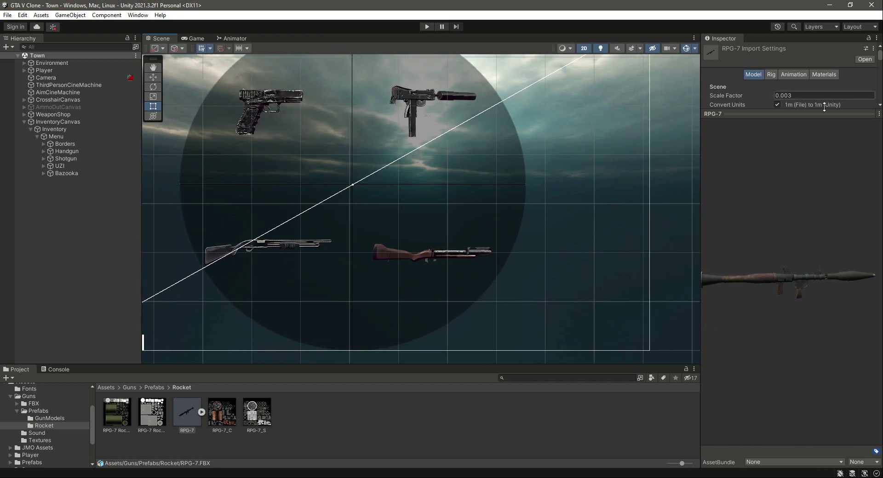
drag(823, 114, 826, 316)
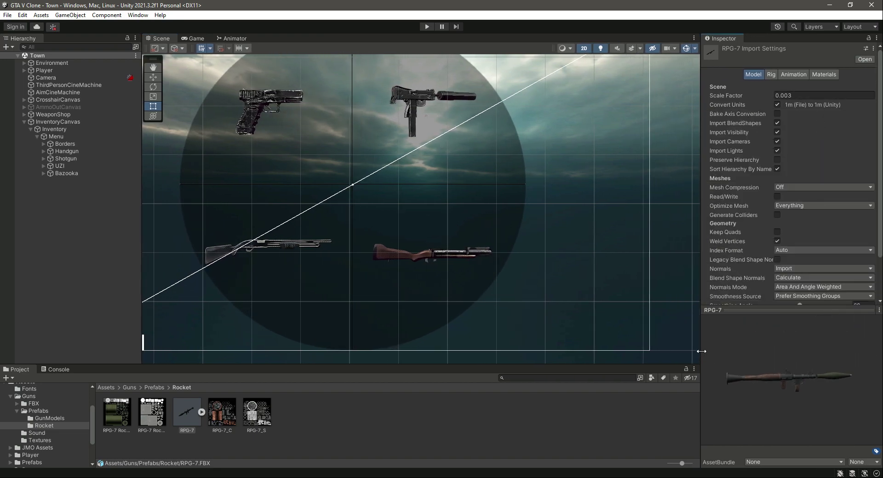
drag(701, 351, 774, 345)
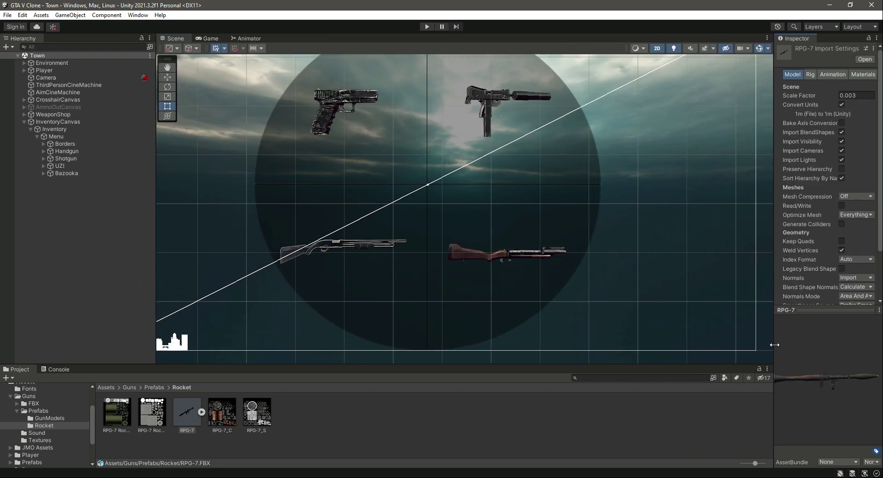
Check the inventory menu with its four weapon images in a maximized Game view, then restore the normal layout
click(59, 121)
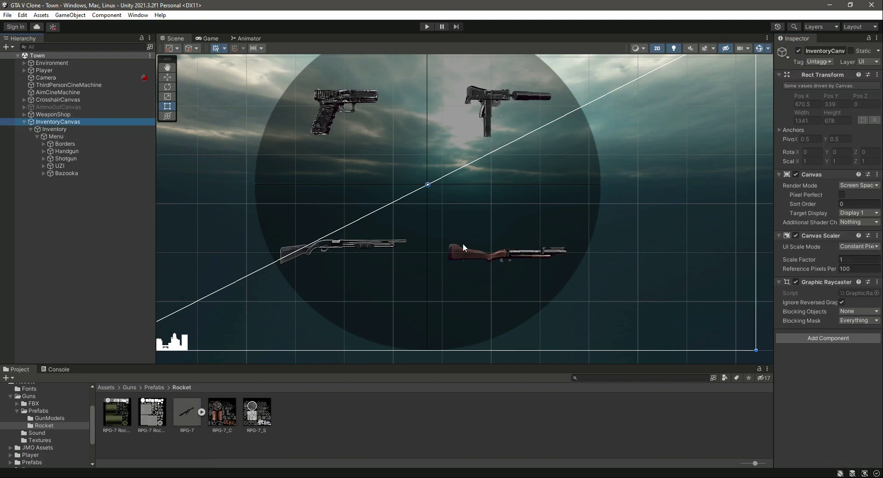
click(81, 172)
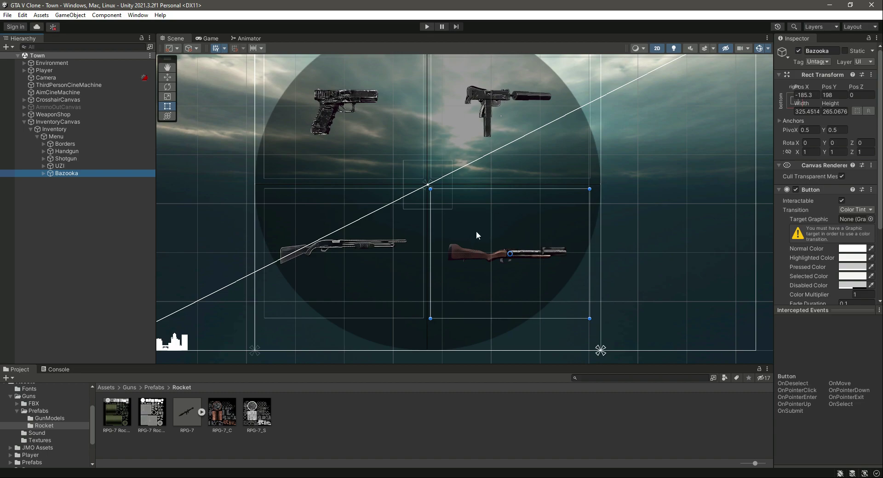
click(213, 38)
click(767, 38)
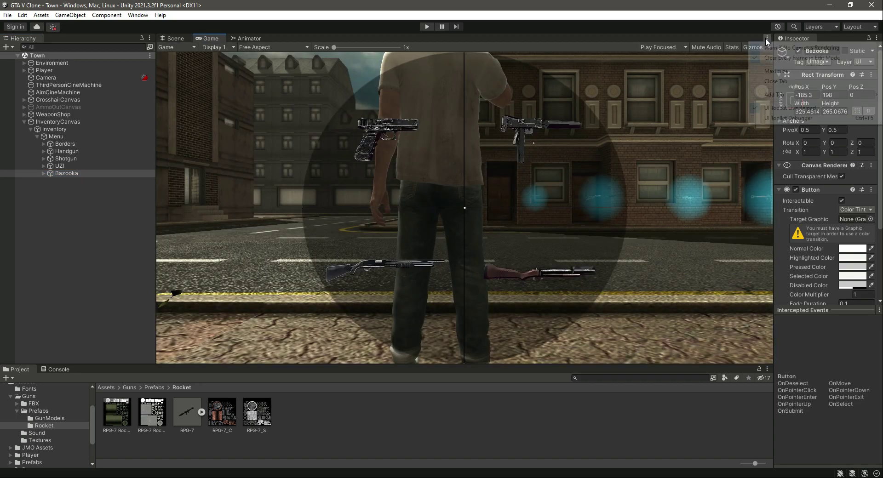
click(782, 72)
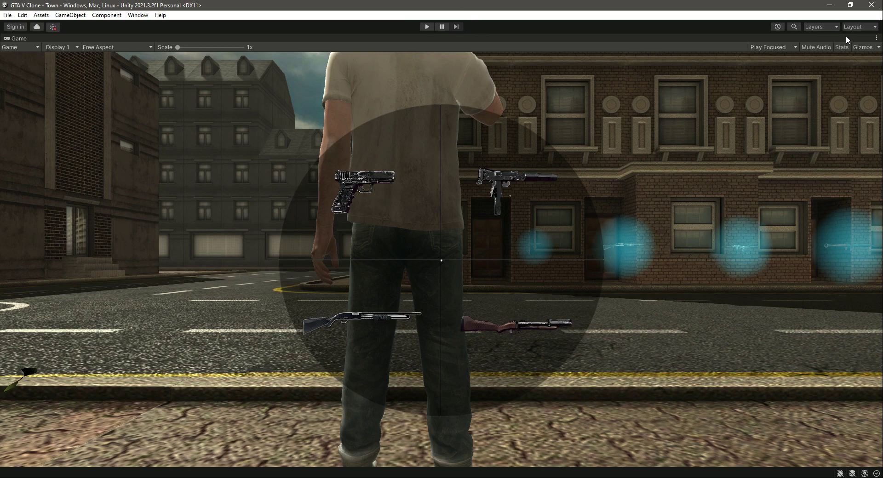
click(876, 38)
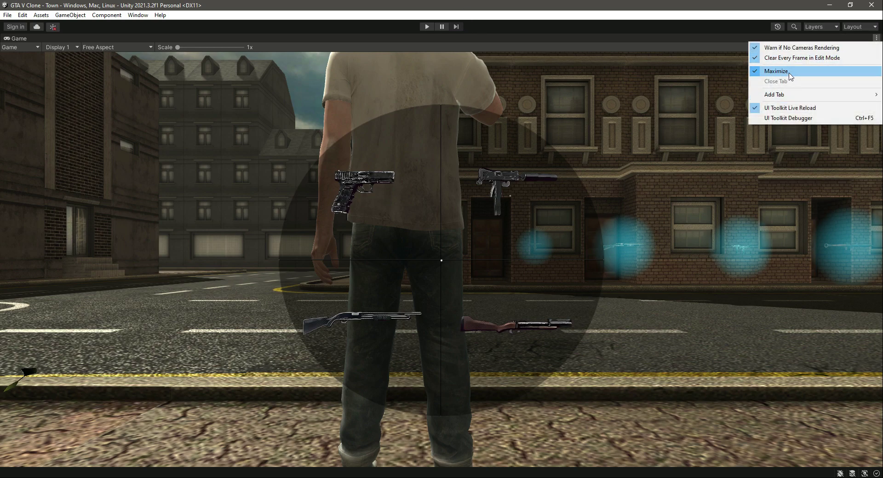
click(848, 69)
click(53, 274)
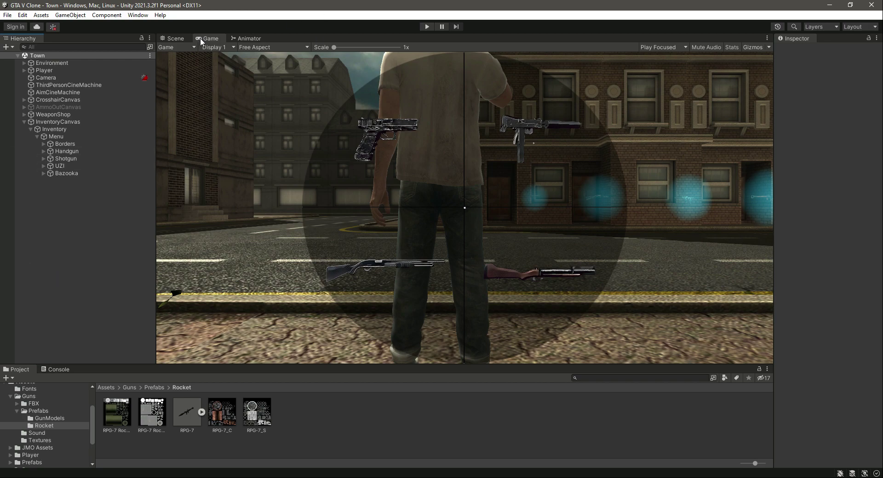
Compare the inventory menu in the Scene and Game views and frame the whole canvas in the Scene view
click(175, 39)
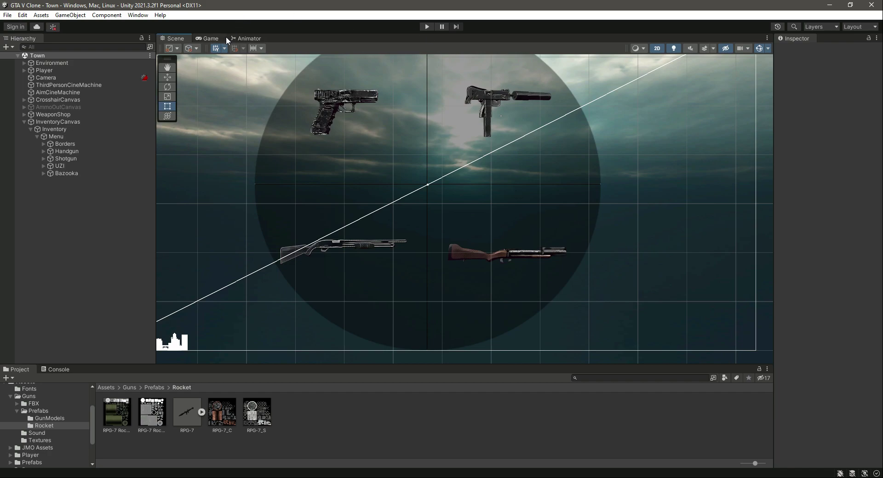
click(211, 38)
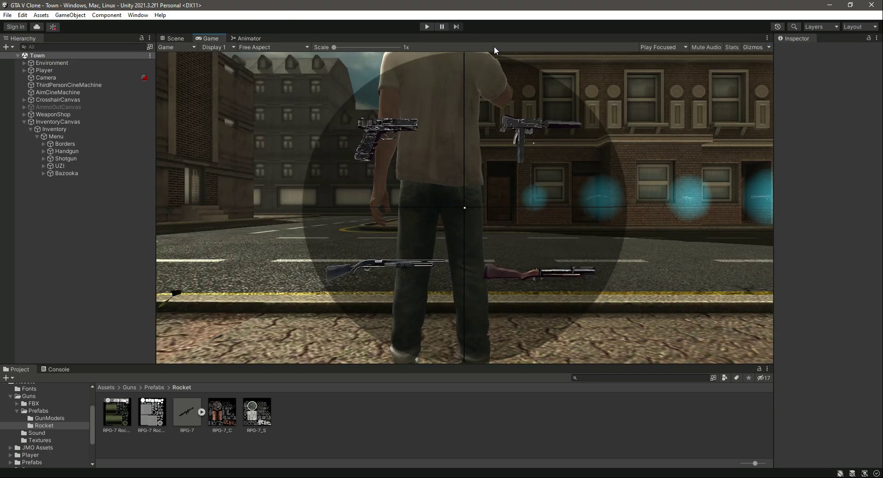
click(179, 39)
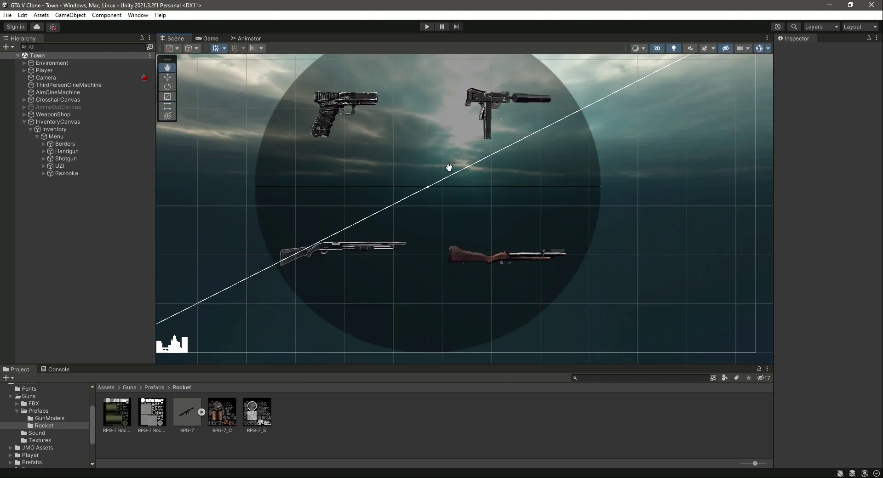
scroll(448, 168, down, 4)
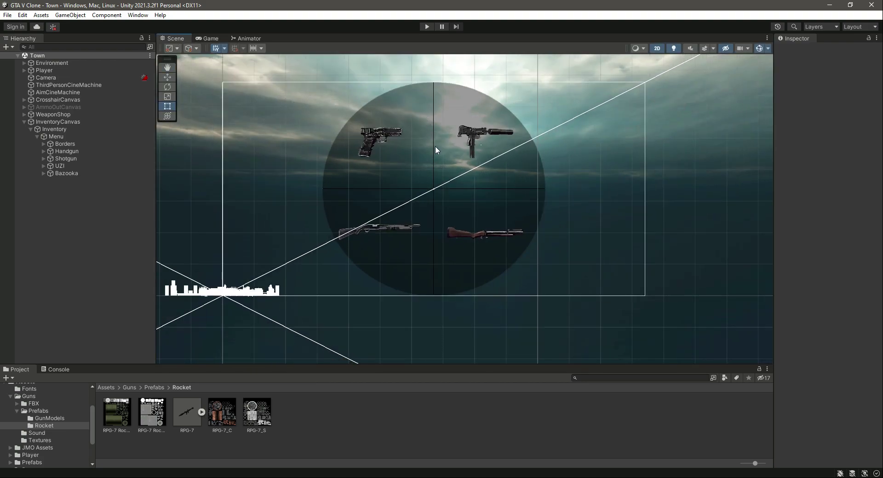
middle_drag(435, 155, 434, 175)
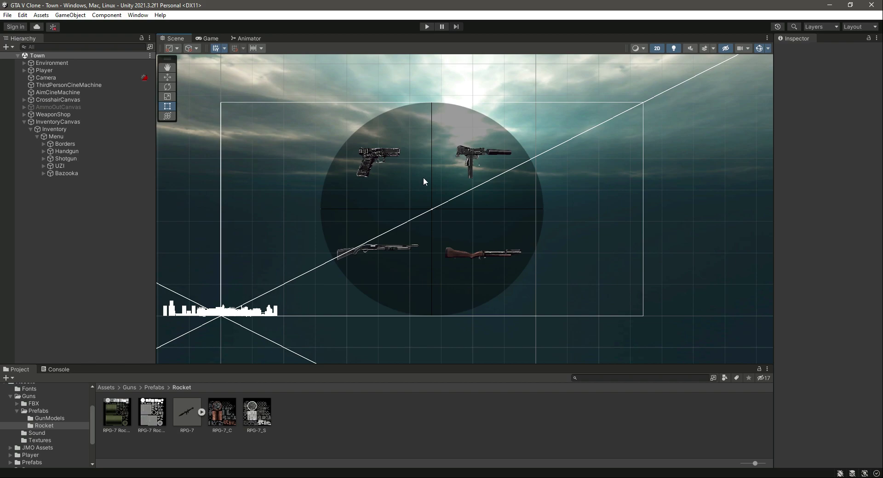
scroll(422, 210, up, 1)
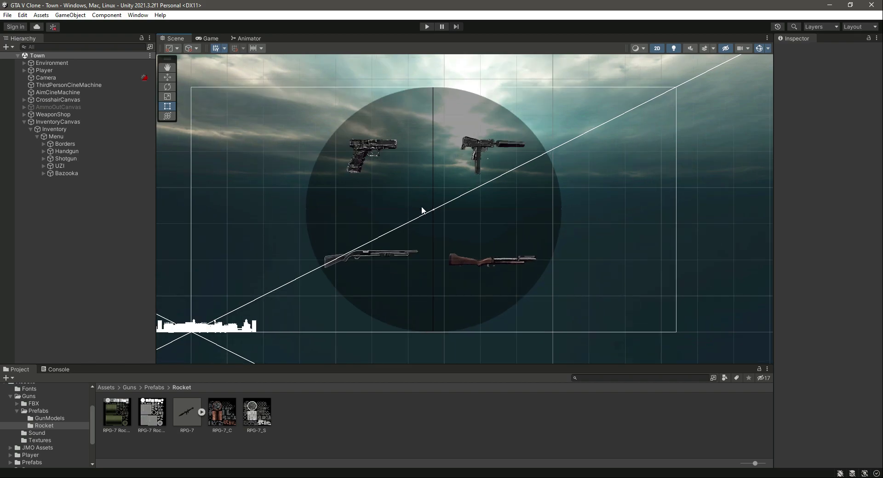
Widen the Inspector and look through the settings of the Handgun, Shotgun, UZI and Bazooka buttons
click(84, 146)
click(84, 152)
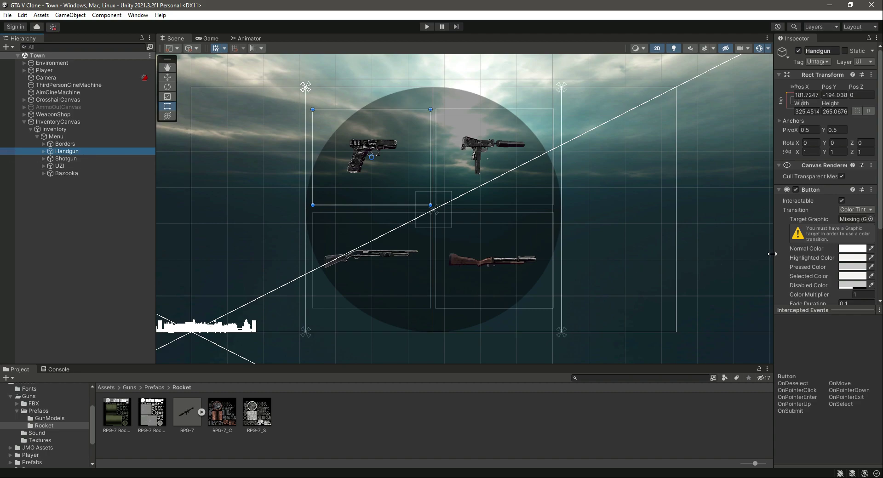
drag(772, 253, 727, 254)
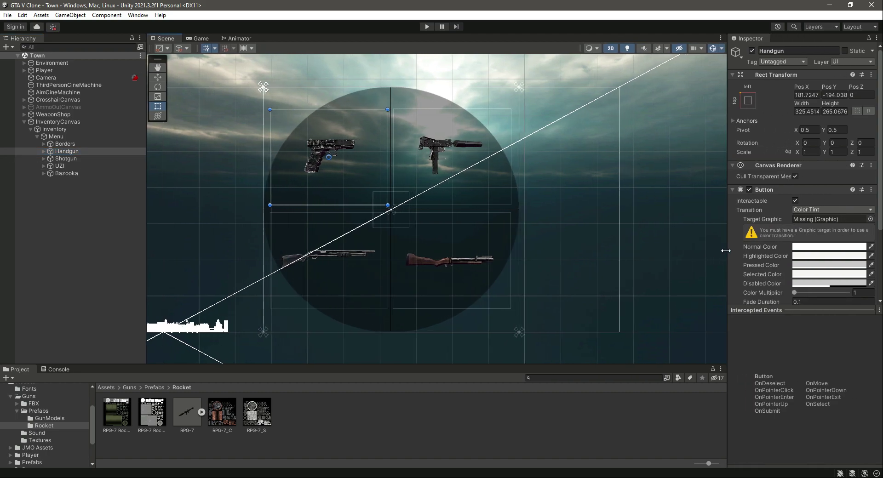
click(73, 159)
click(79, 166)
click(81, 173)
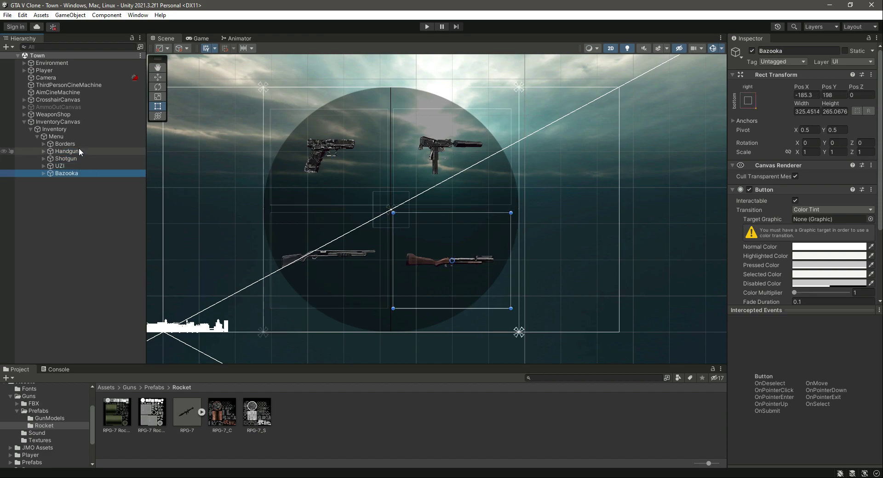
Starting from the Handgun button's tag setting, add a new tag named HandgunUI to the project
click(78, 149)
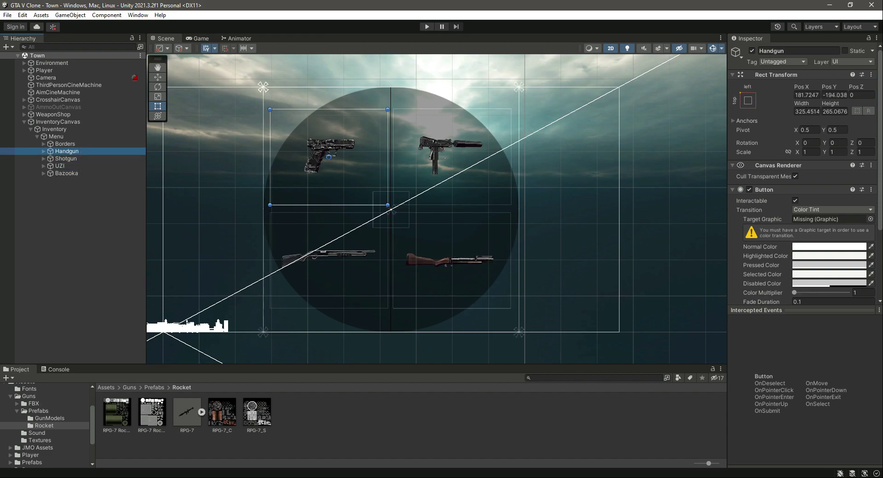
click(783, 61)
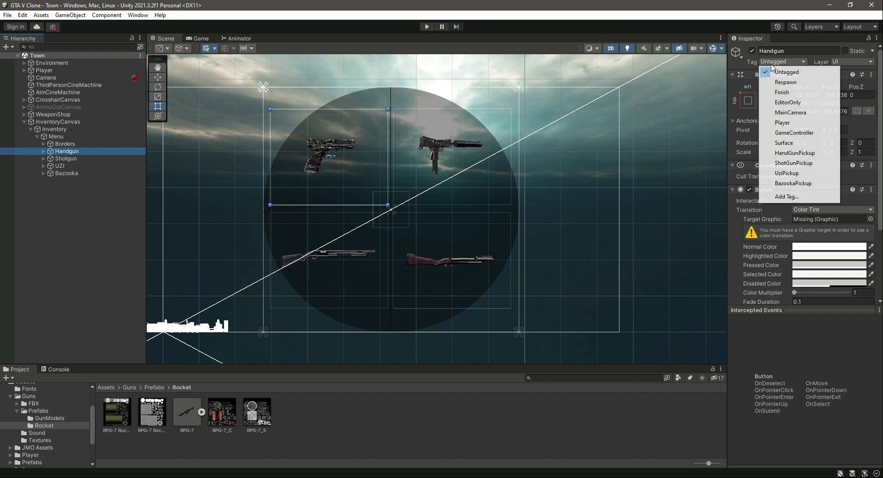
click(796, 198)
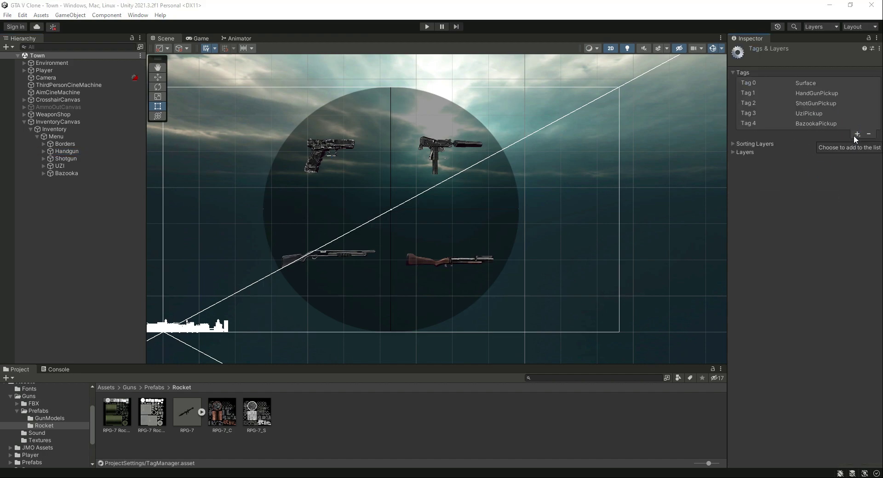
click(856, 134)
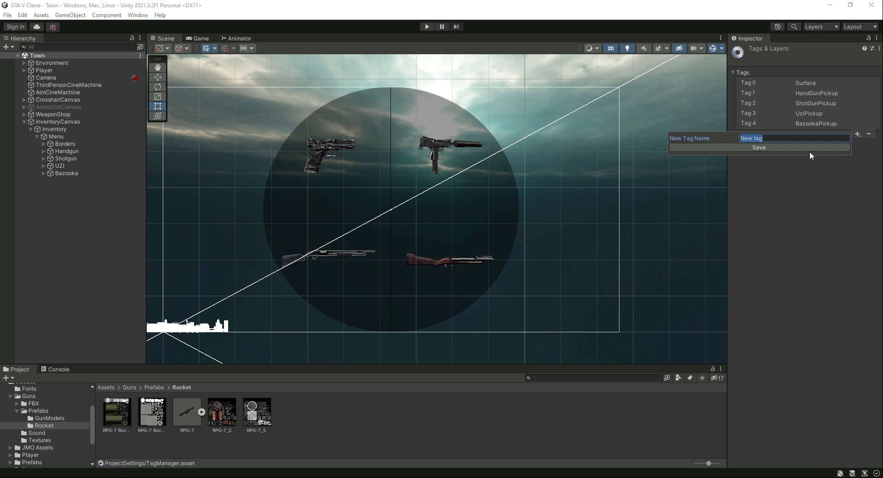
text(HandgunUI)
key(ctrl+a)
click(782, 137)
double_click(761, 137)
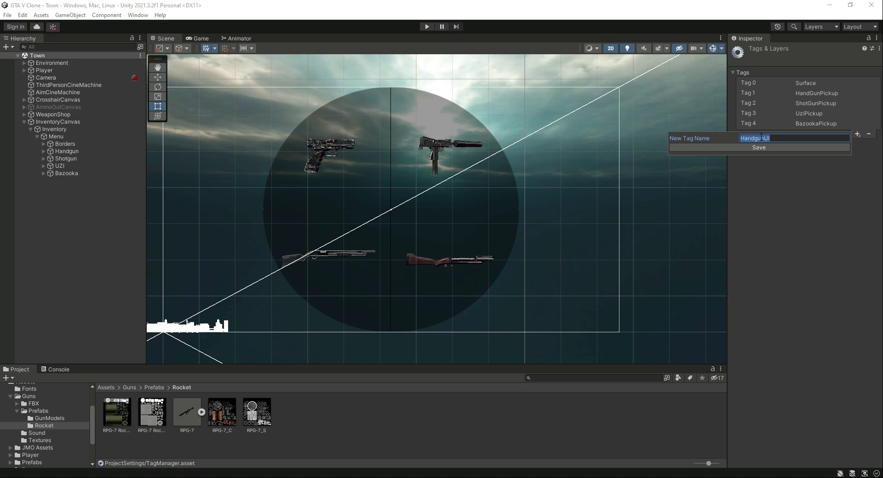
key(Home)
double_click(784, 138)
click(776, 140)
drag(754, 138, 757, 138)
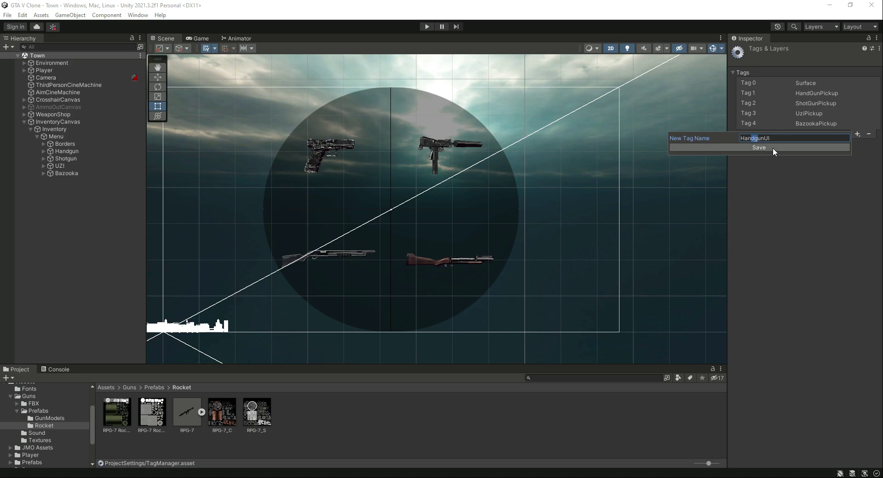
click(773, 147)
Add a new tag named ShotgunUI to the project's tag list
click(857, 145)
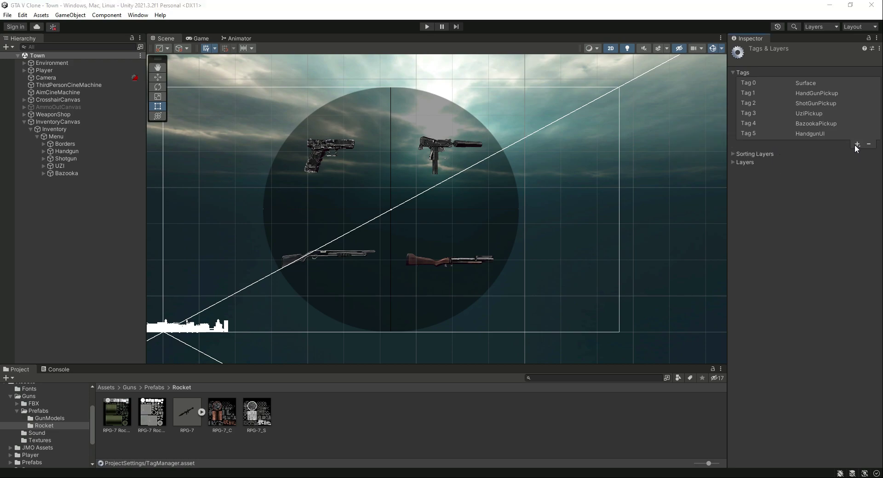
key(BackSpace)
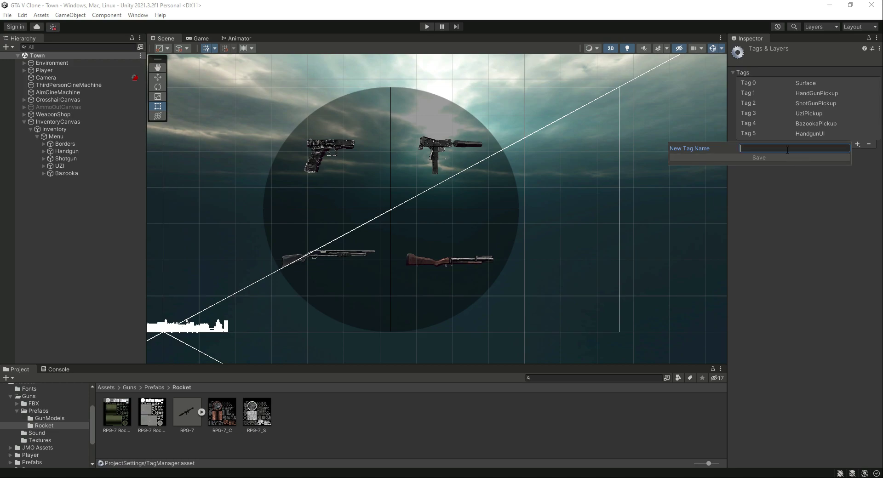
text(S)
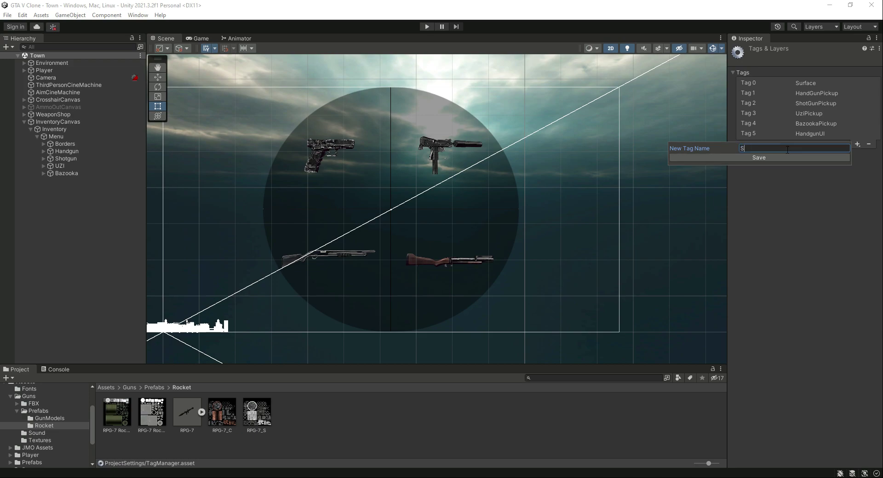
text(hotgunUI)
click(766, 156)
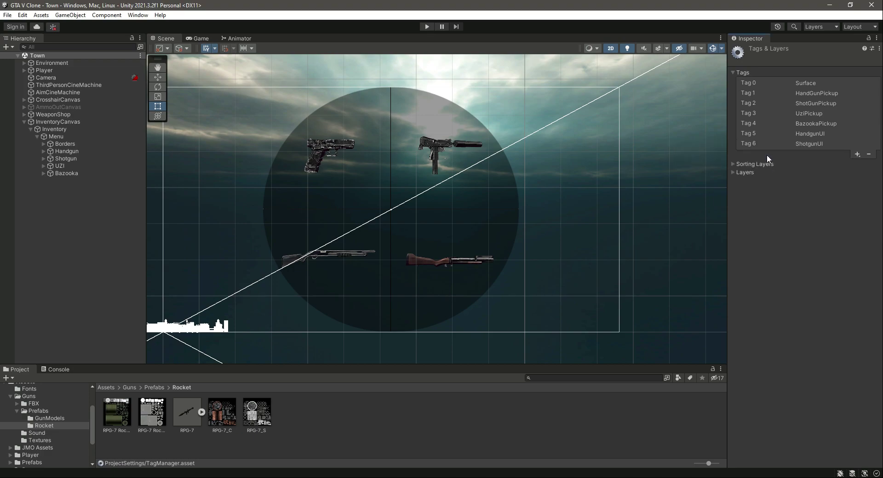
Add two more tags, uziUI and BazookaUI, to the project's tag list
click(858, 155)
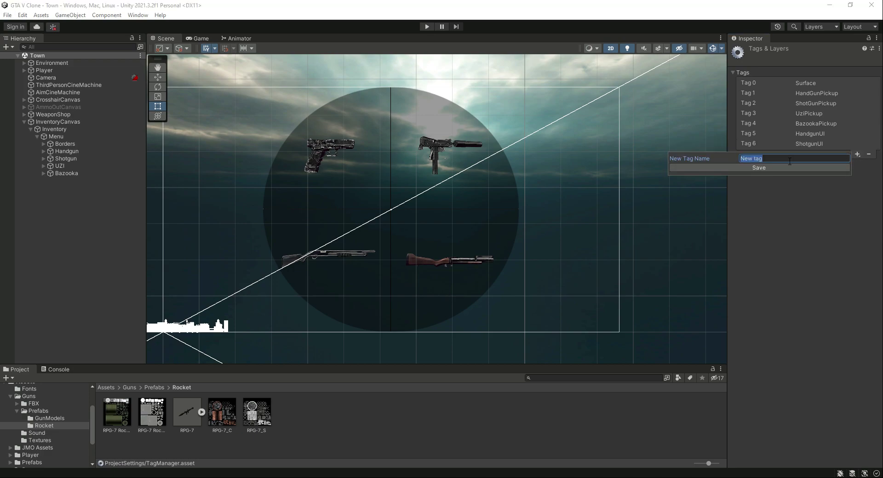
text(uziUI)
click(802, 167)
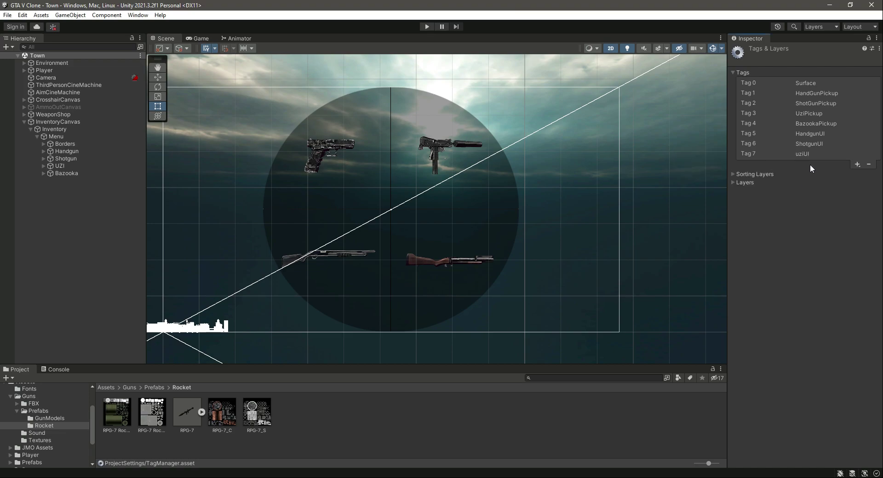
click(856, 164)
key(BackSpace)
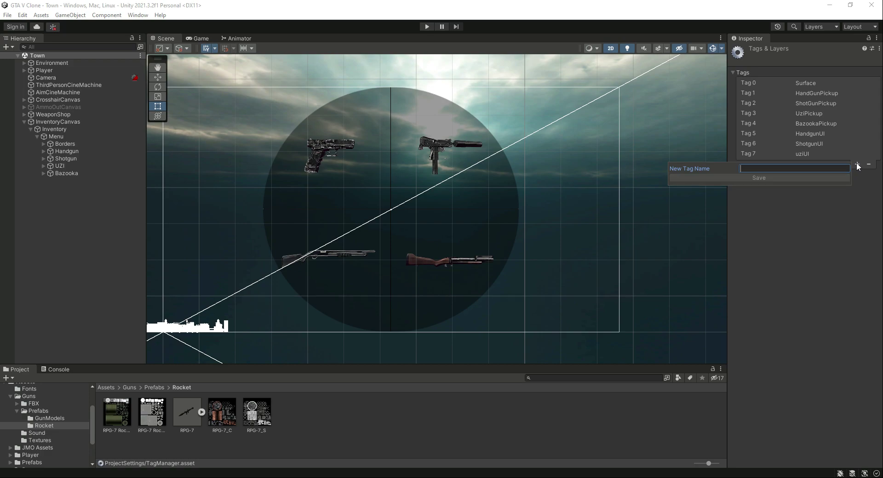
text(Bazooka)
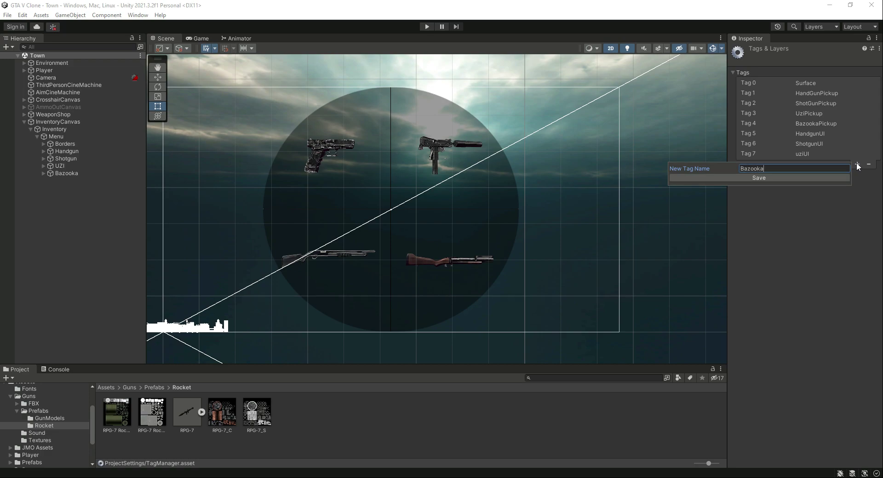
text(UI)
click(782, 179)
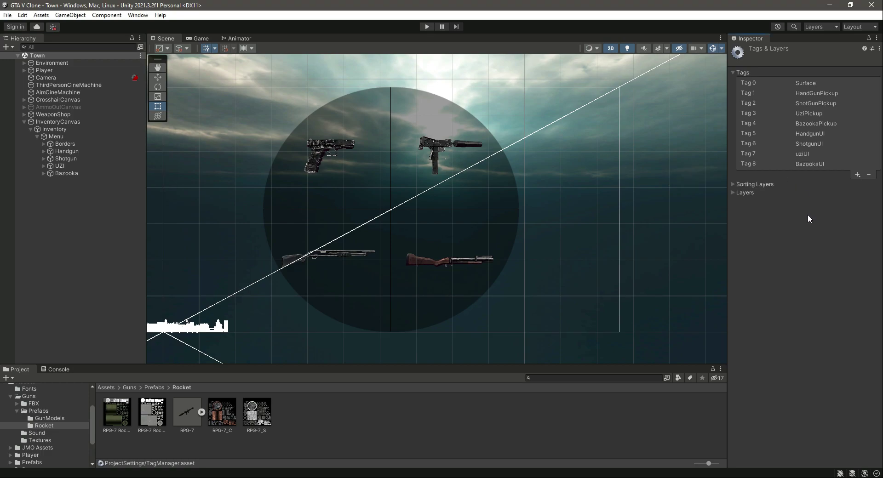
Assign the HandgunUI tag to the Handgun button and the ShotgunUI tag to the Shotgun button
click(67, 151)
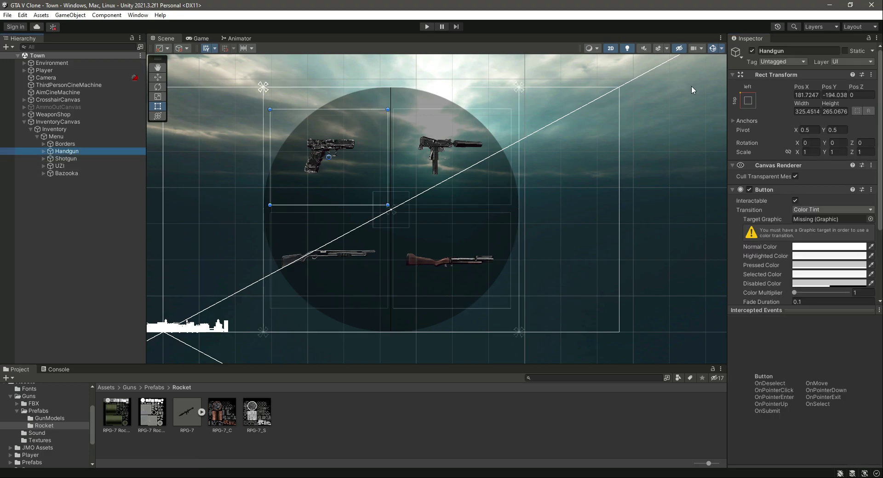
click(761, 63)
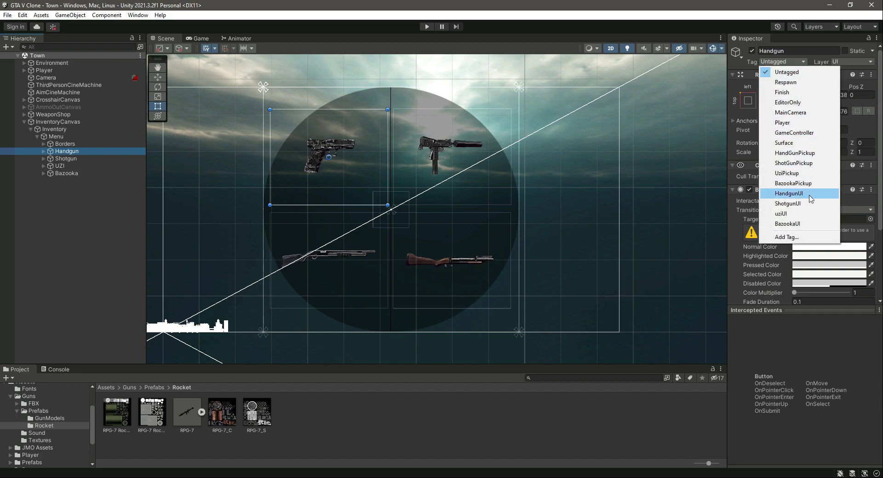
click(788, 193)
click(66, 158)
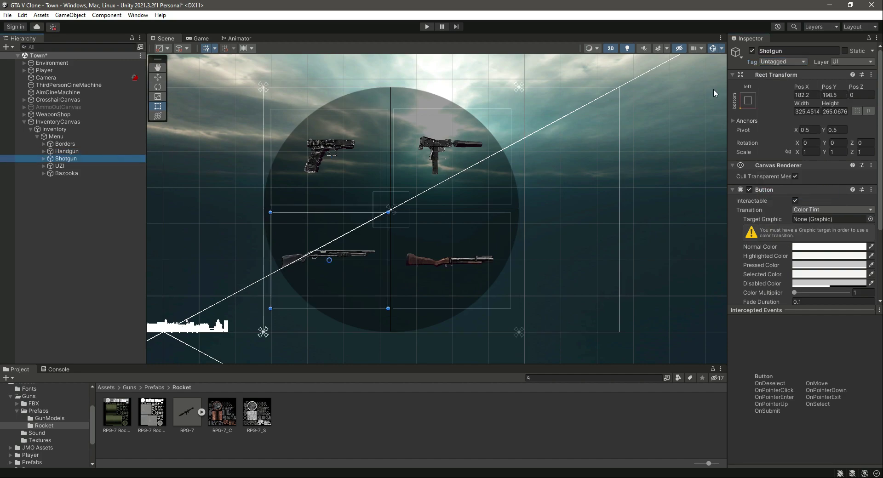
click(782, 61)
click(787, 204)
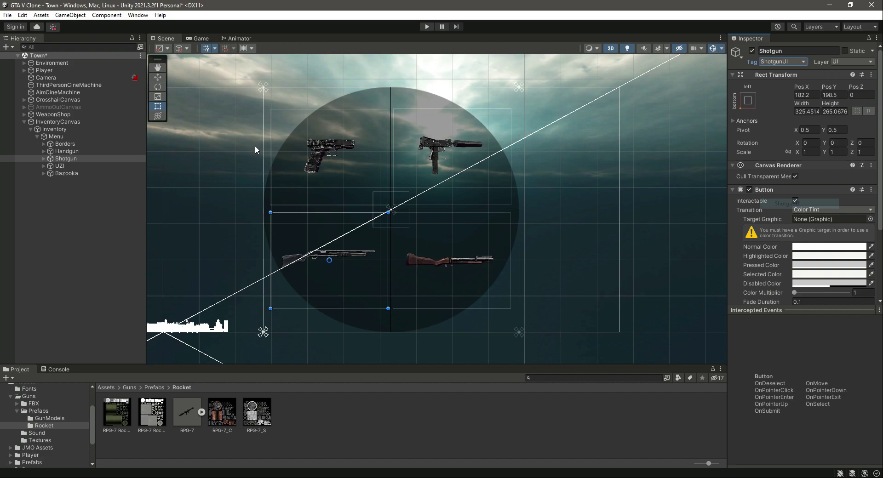
Assign the uziUI tag to the UZI button and the BazookaUI tag to the Bazooka button
click(85, 165)
click(775, 62)
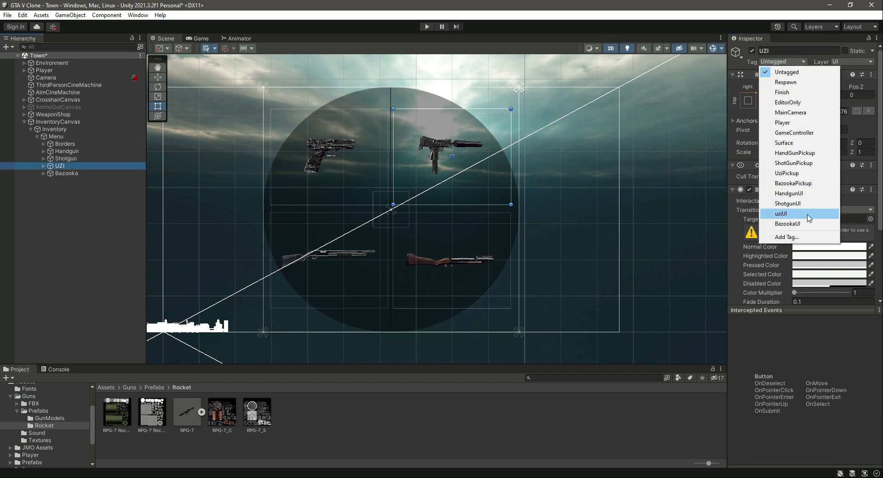
click(786, 213)
click(67, 174)
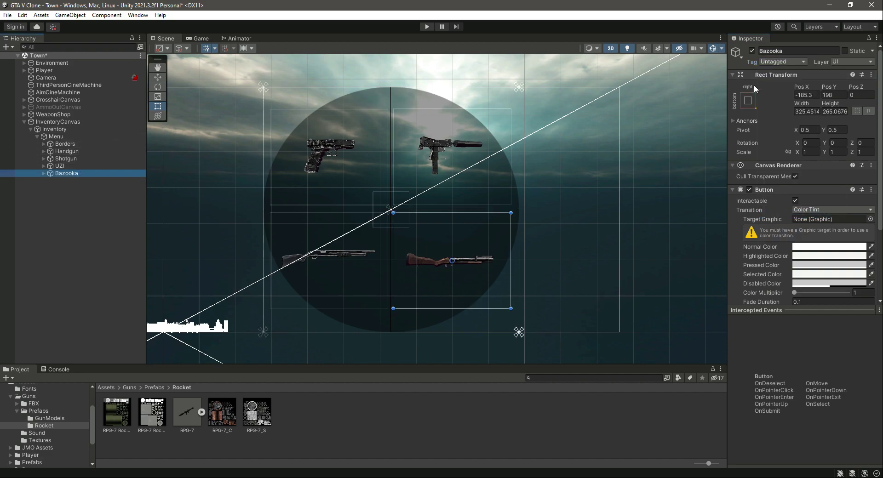
click(782, 62)
click(788, 224)
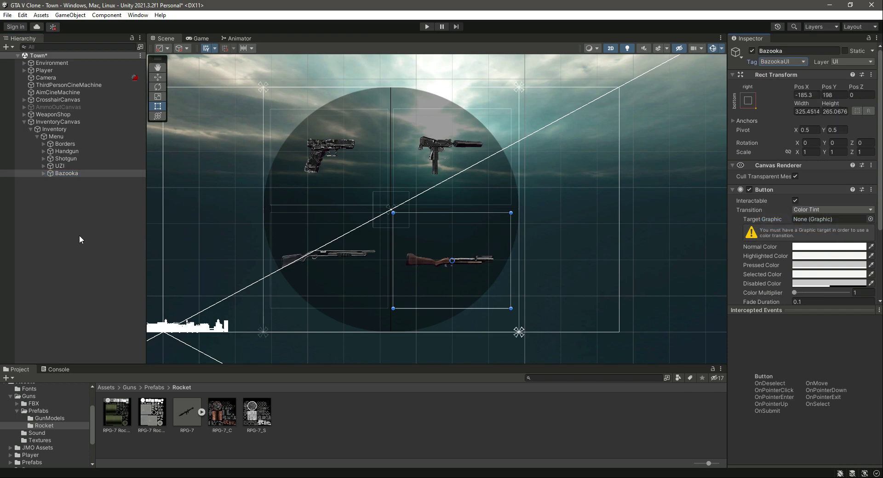
Save the Town scene and collapse Inventory and InventoryCanvas in the object tree
click(73, 217)
key(ctrl+s)
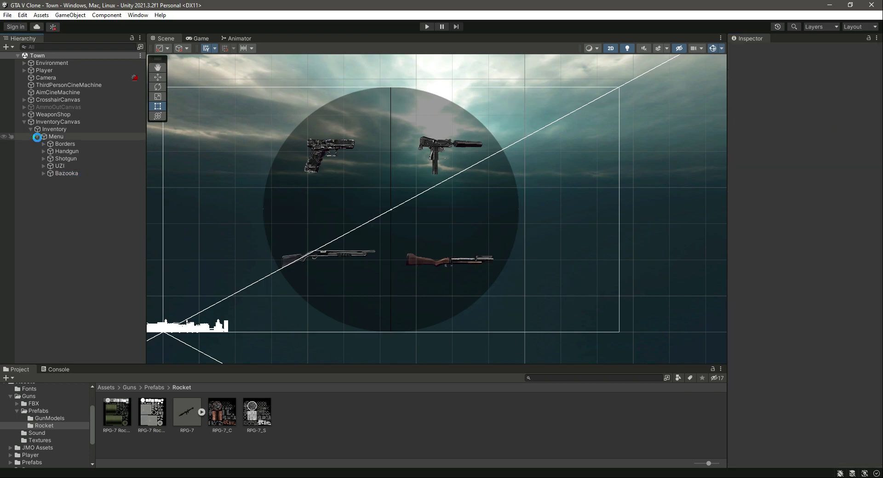
click(30, 130)
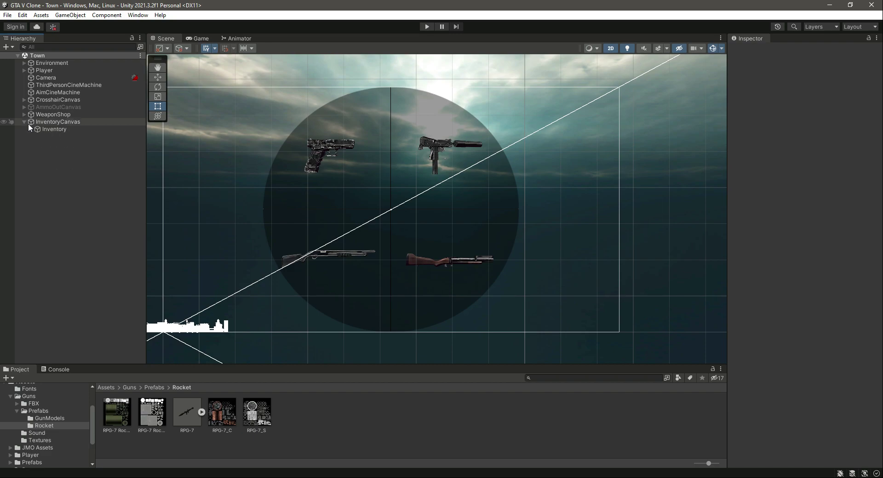
click(24, 122)
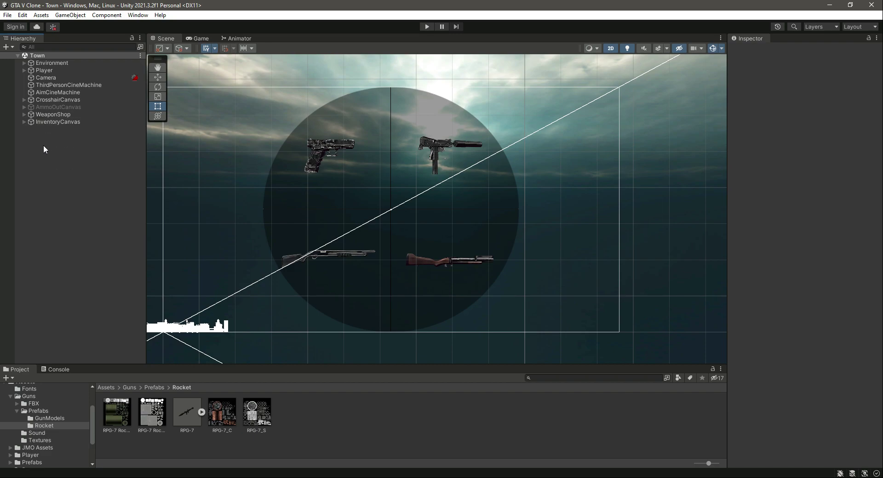